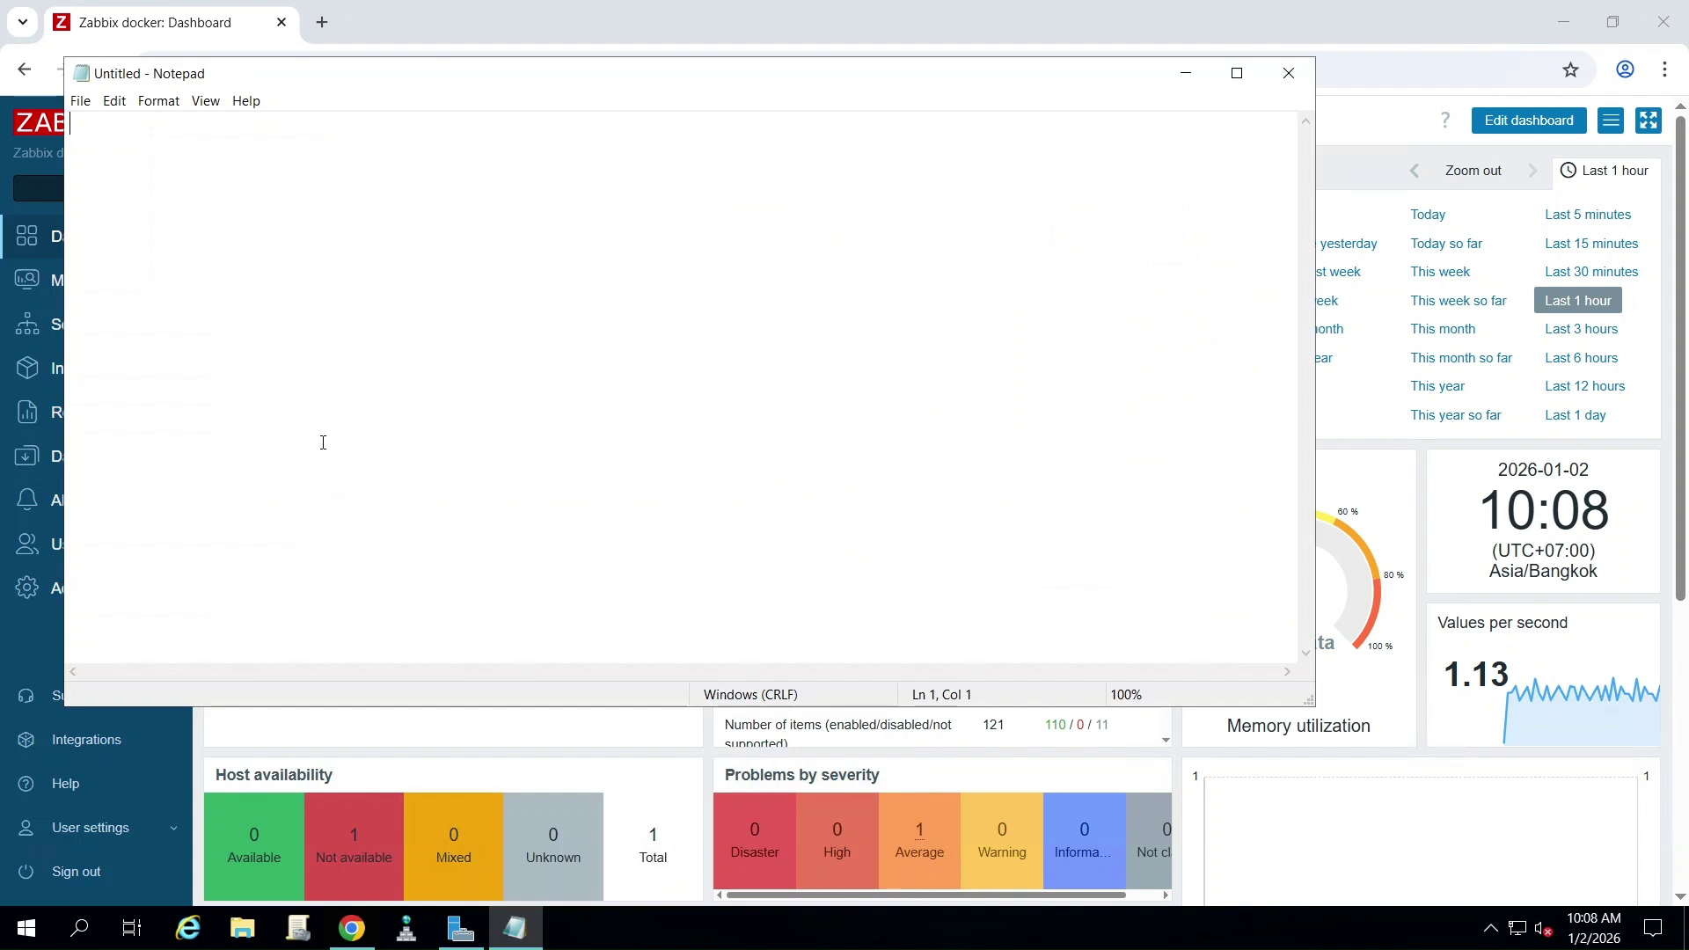
- In Notepad, write 'How to connect user with ldap.' and '1. Create a user for interact with ldap & active directory'
left_click_drag(502, 73, 899, 113)
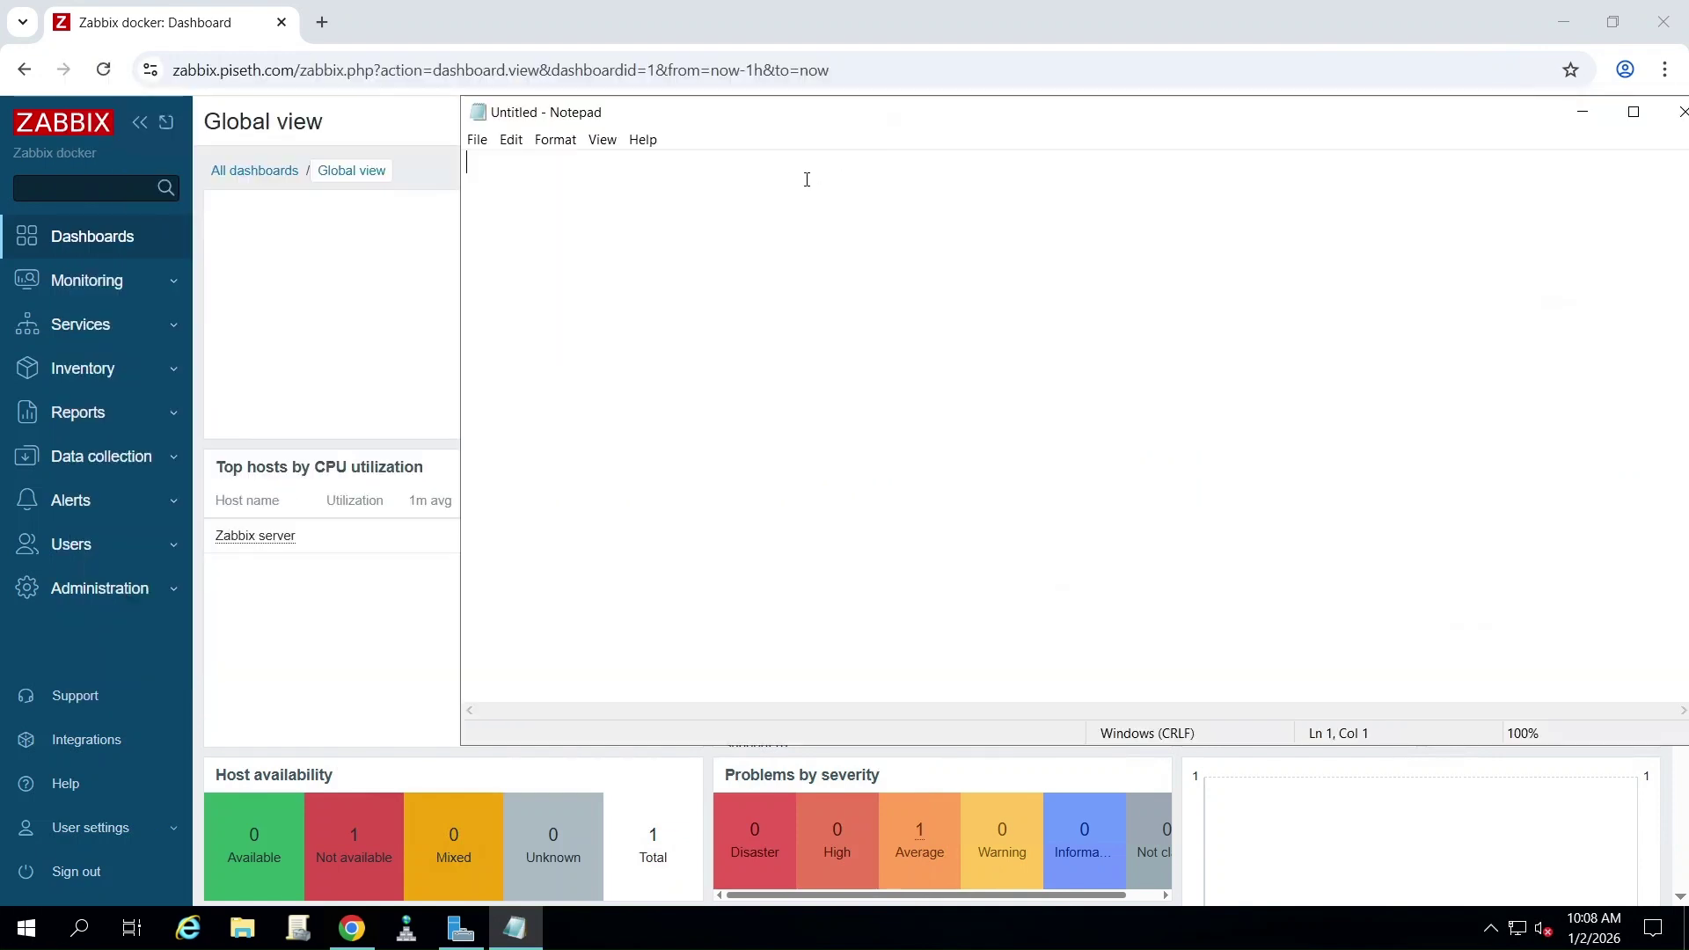
type("How to")
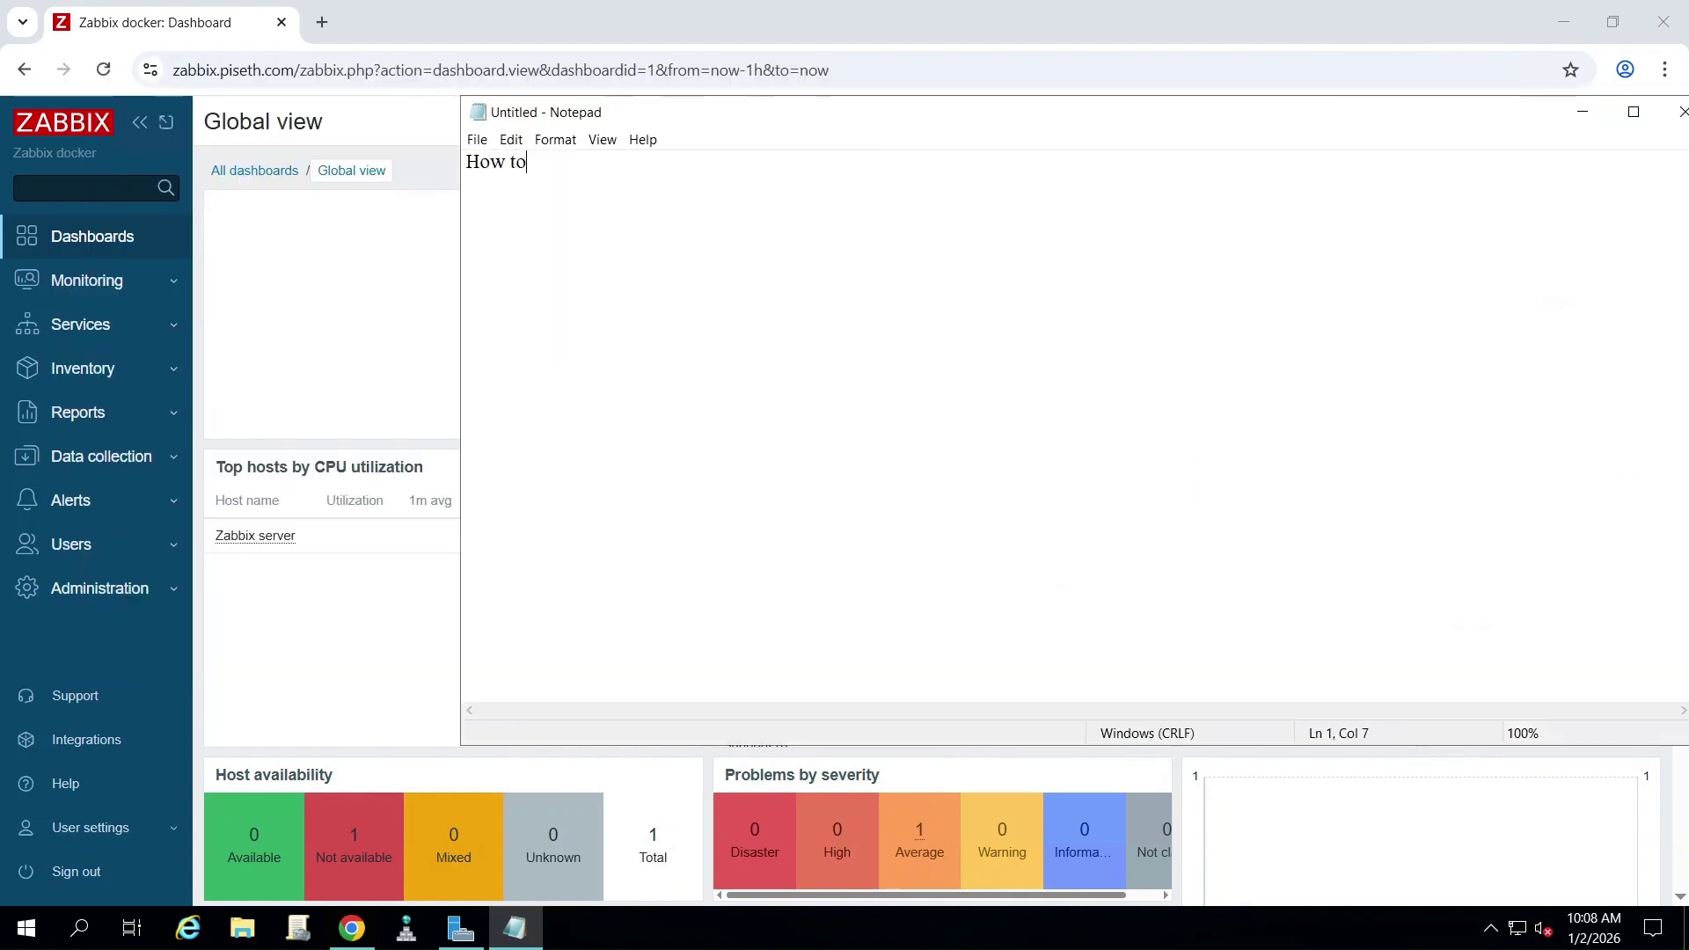
type(" connect ")
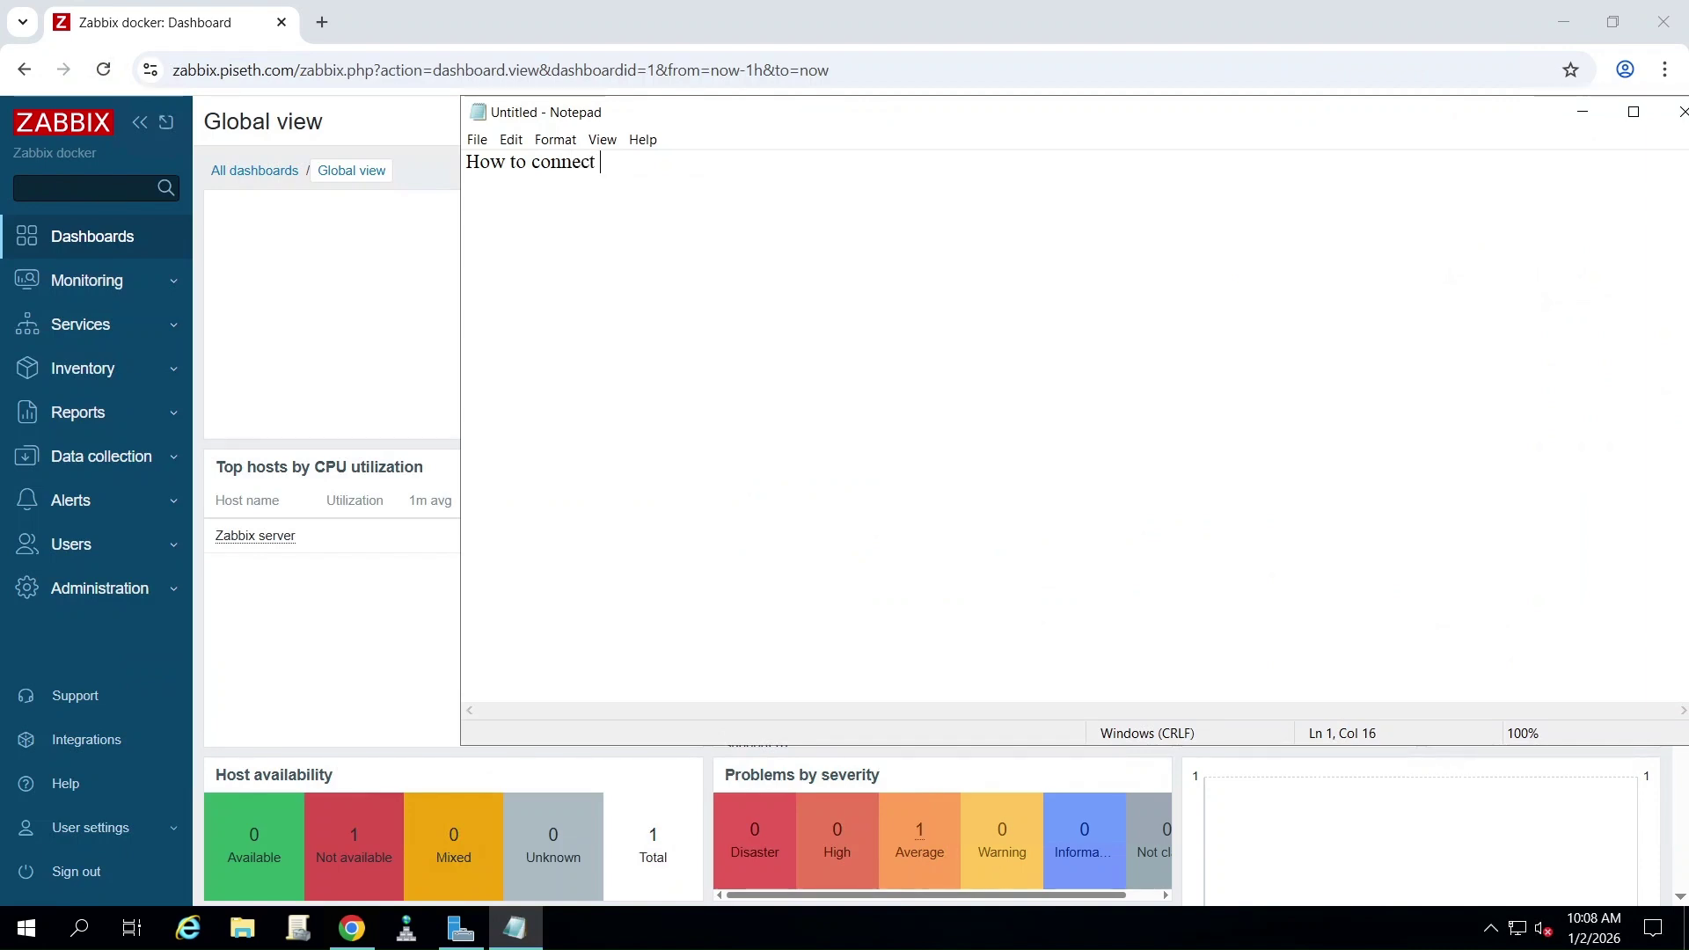
type("u")
key("BackSpace")
type("user wi")
type("th ldap")
type(".")
type("1")
type(". Create")
key("BackSpace")
key("BackSpace")
type("te")
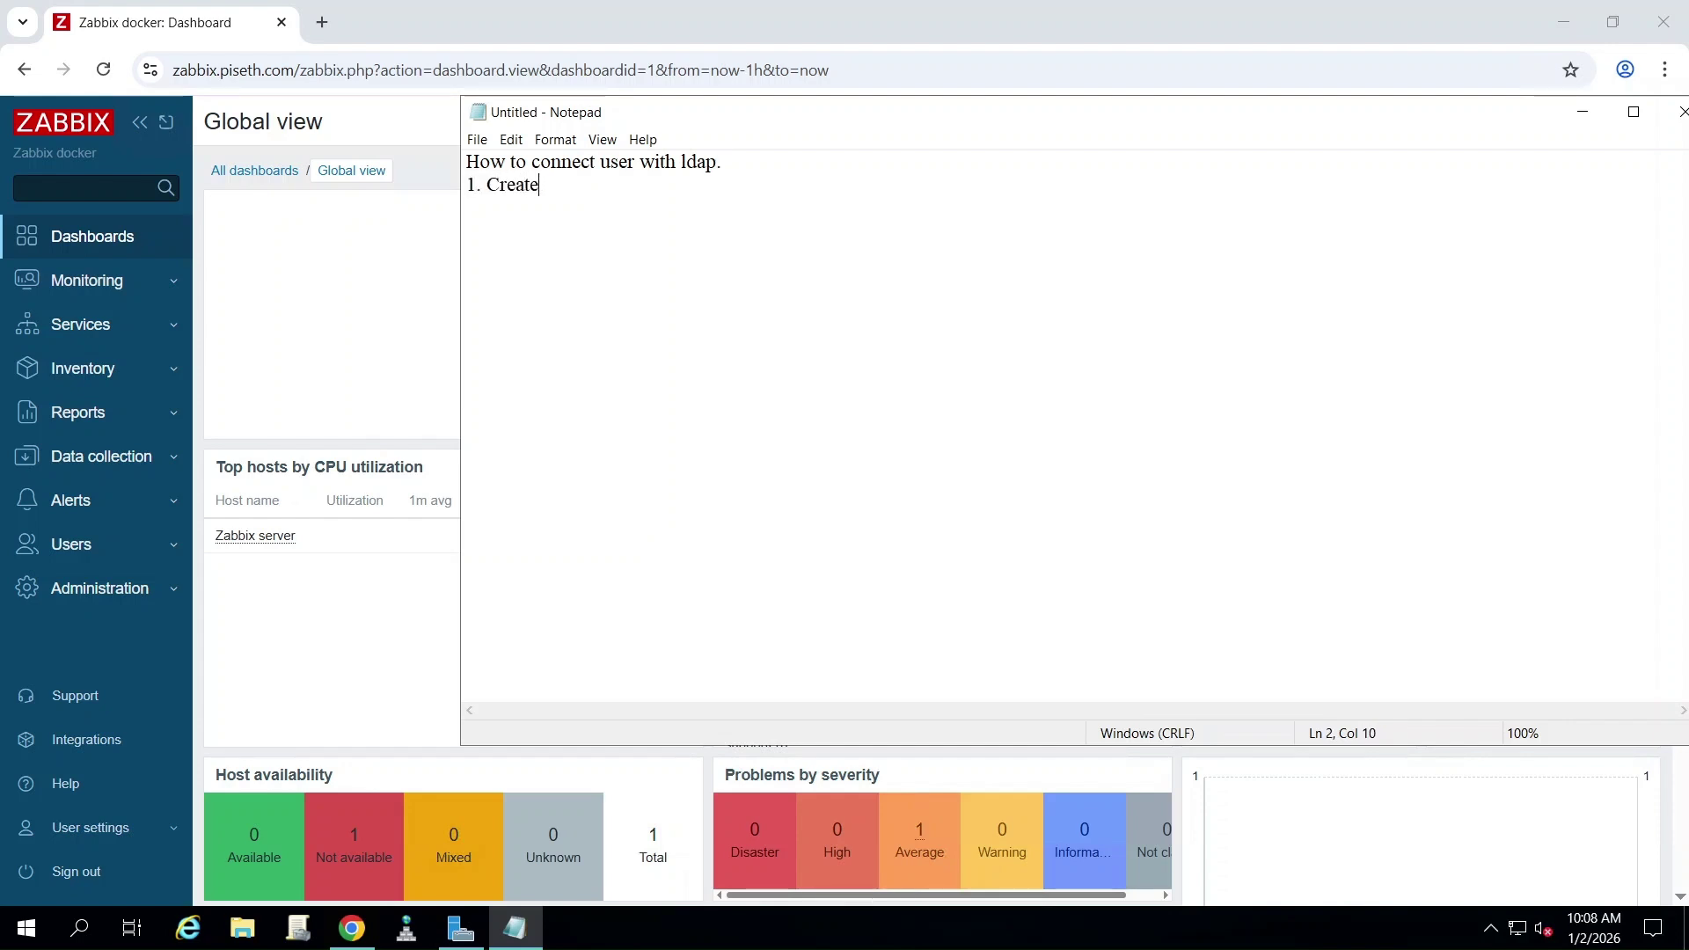
type(" a user for interact with ")
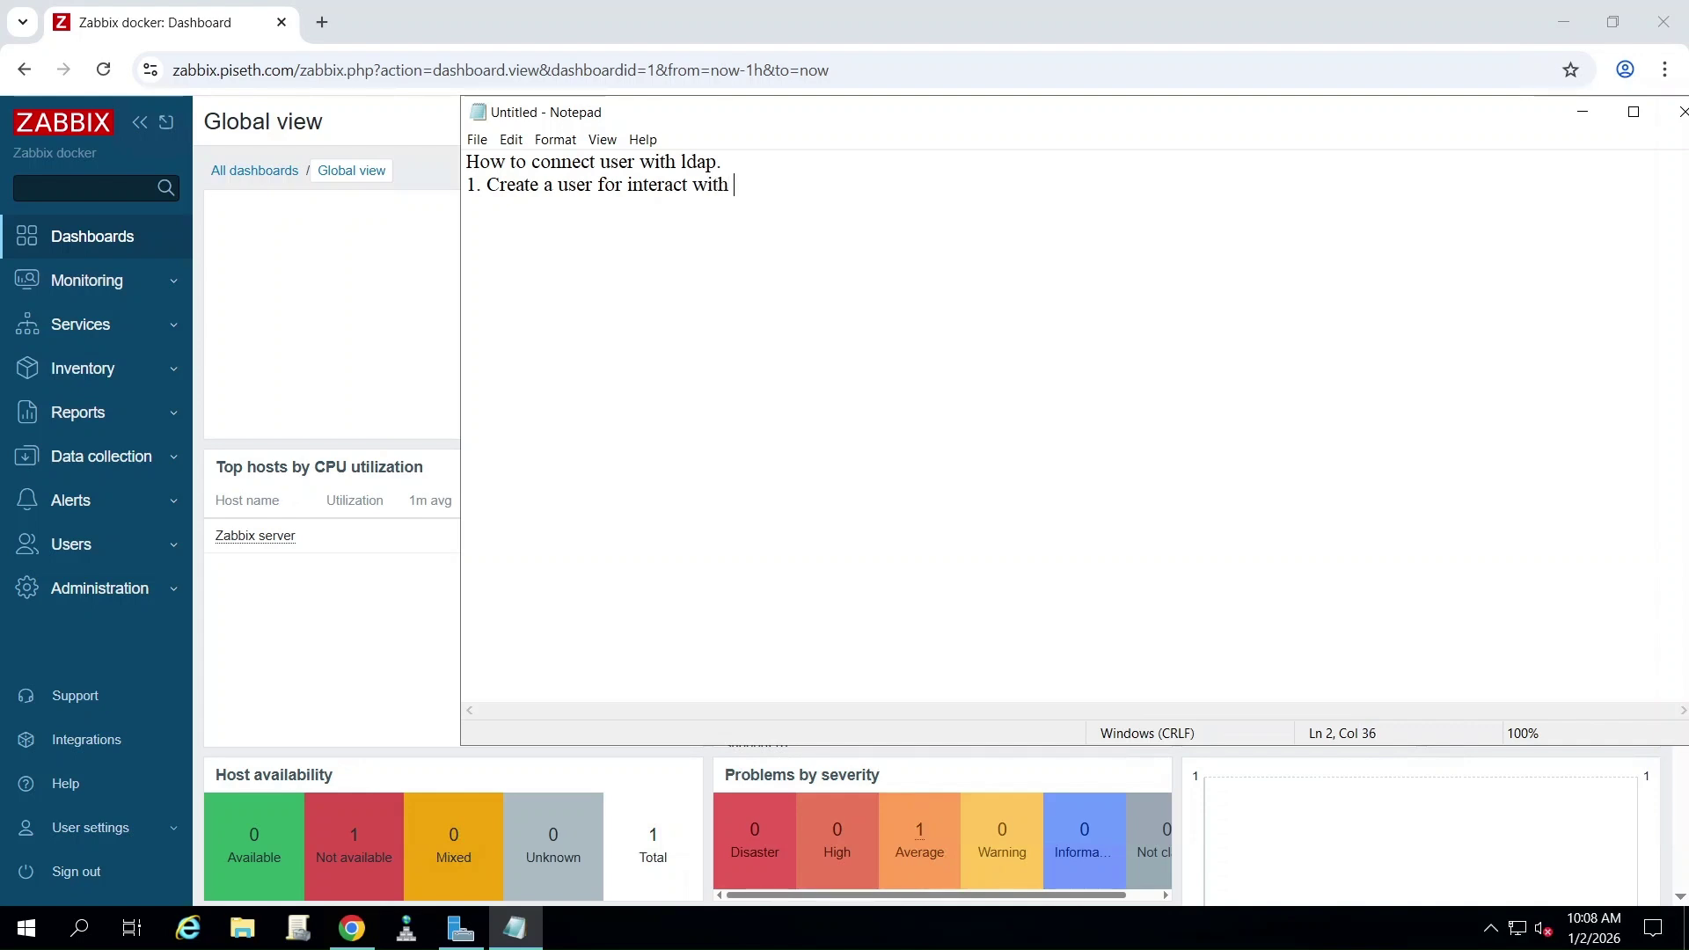
type("ldap & active directory")
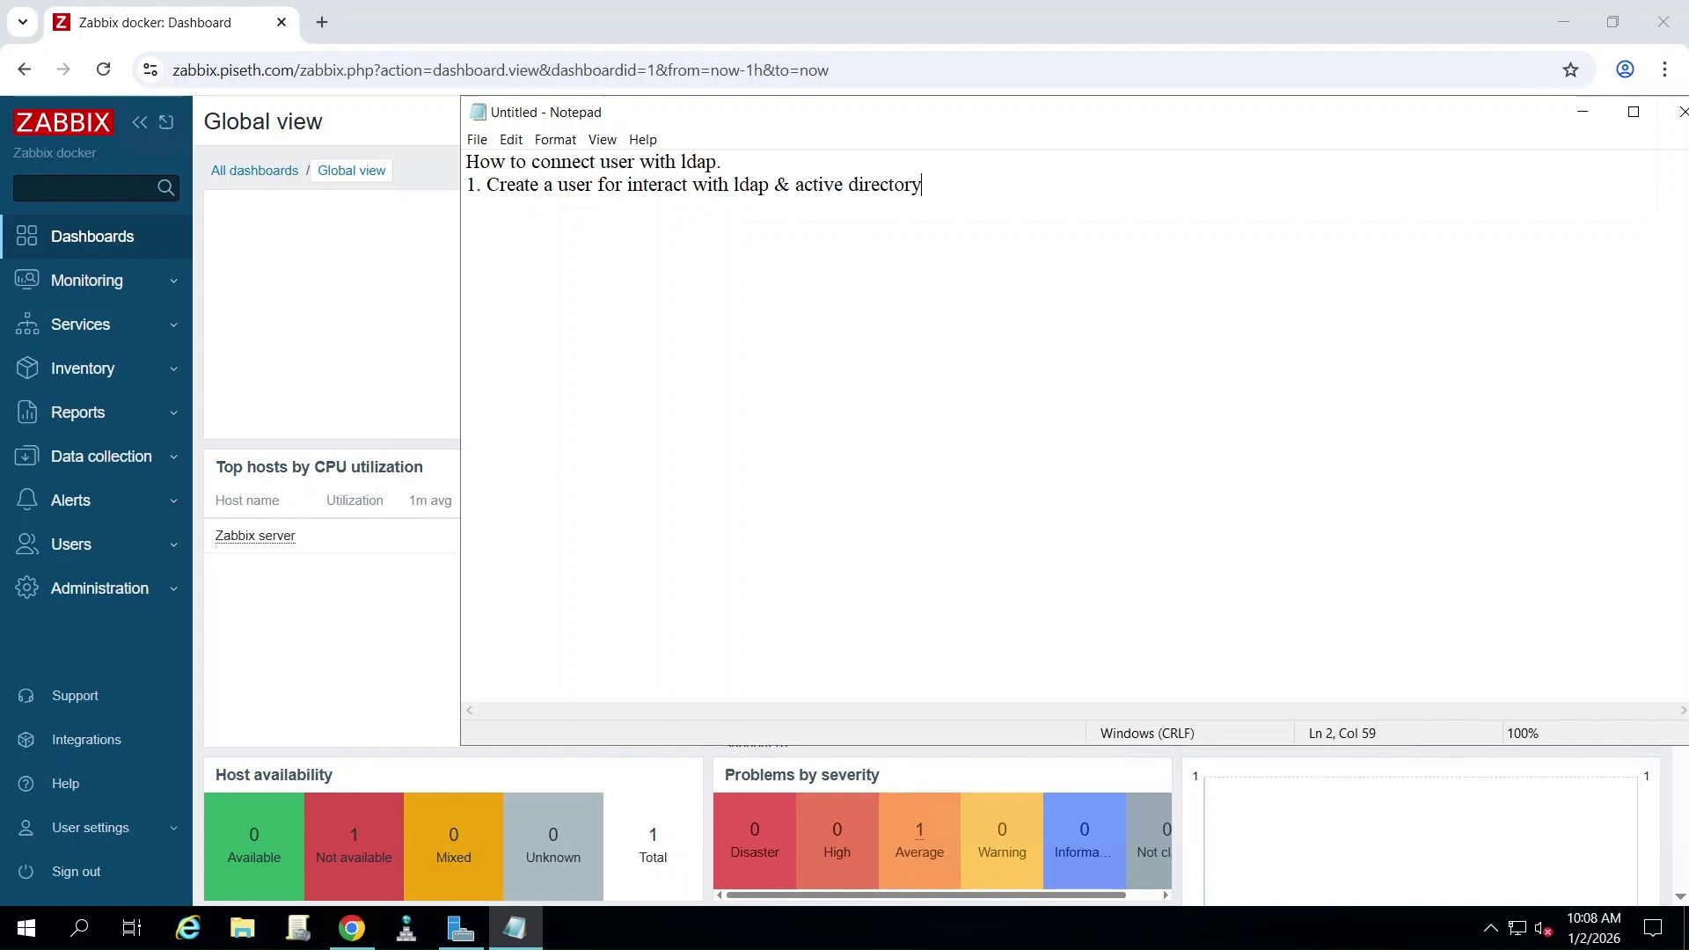
key("Return")
key("Return")
left_click(30, 939)
- Open Active Directory Users and Computers maximized, expand the domain, and begin a new user in PS-Staff User
type("acti")
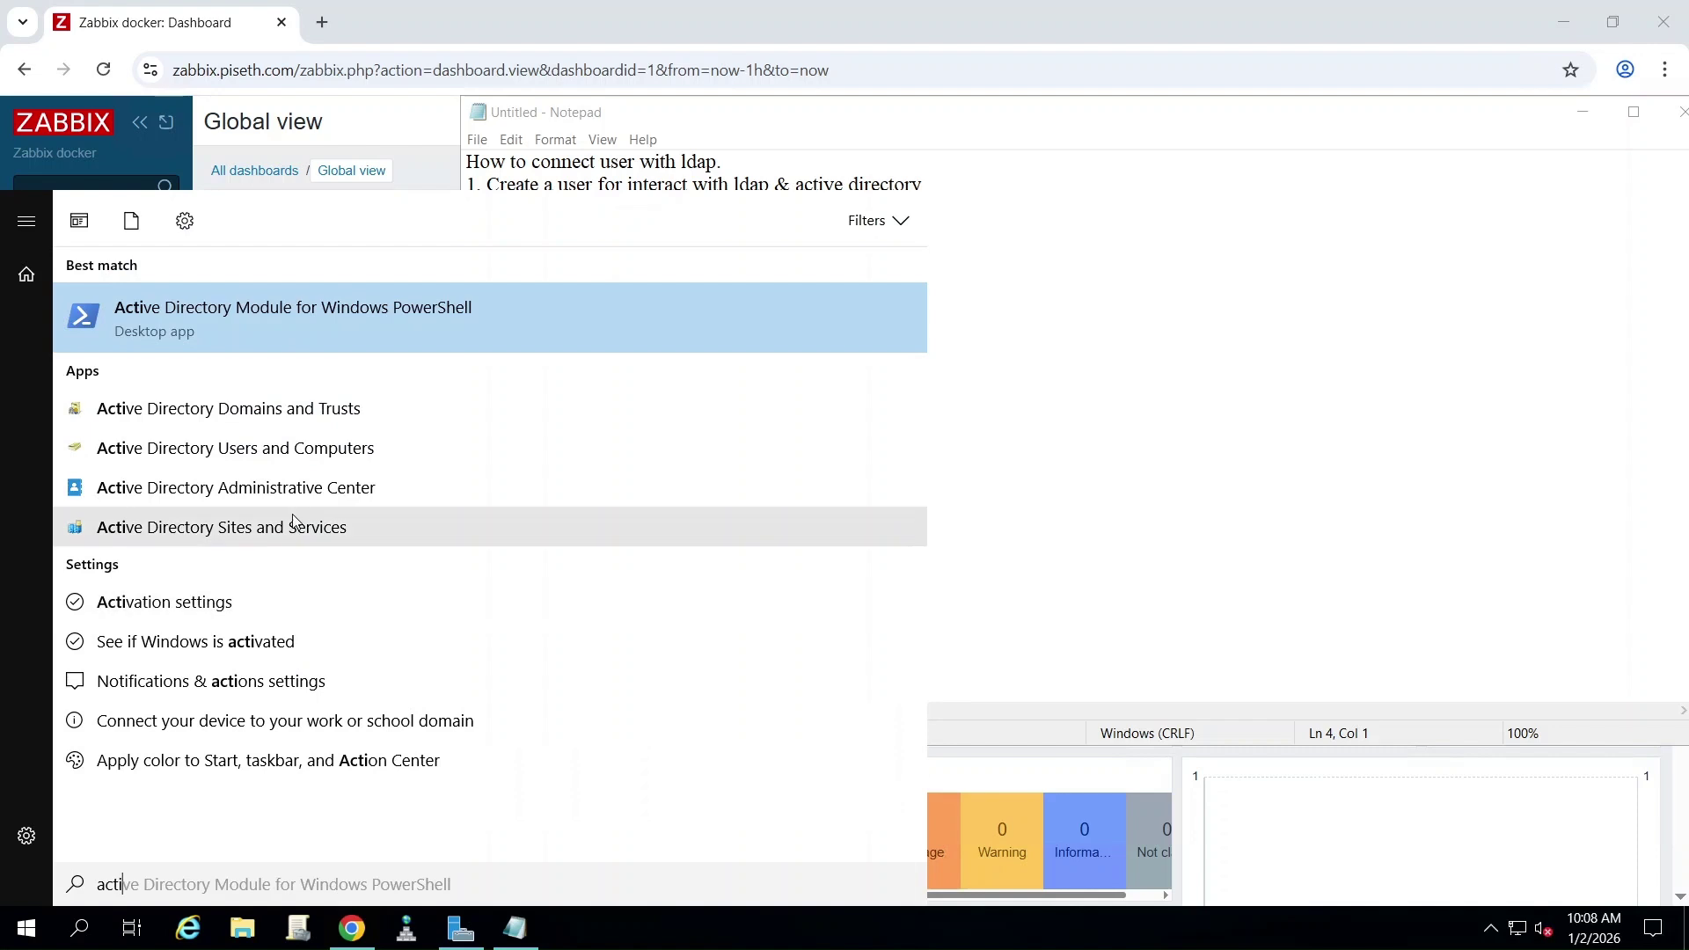
left_click(240, 457)
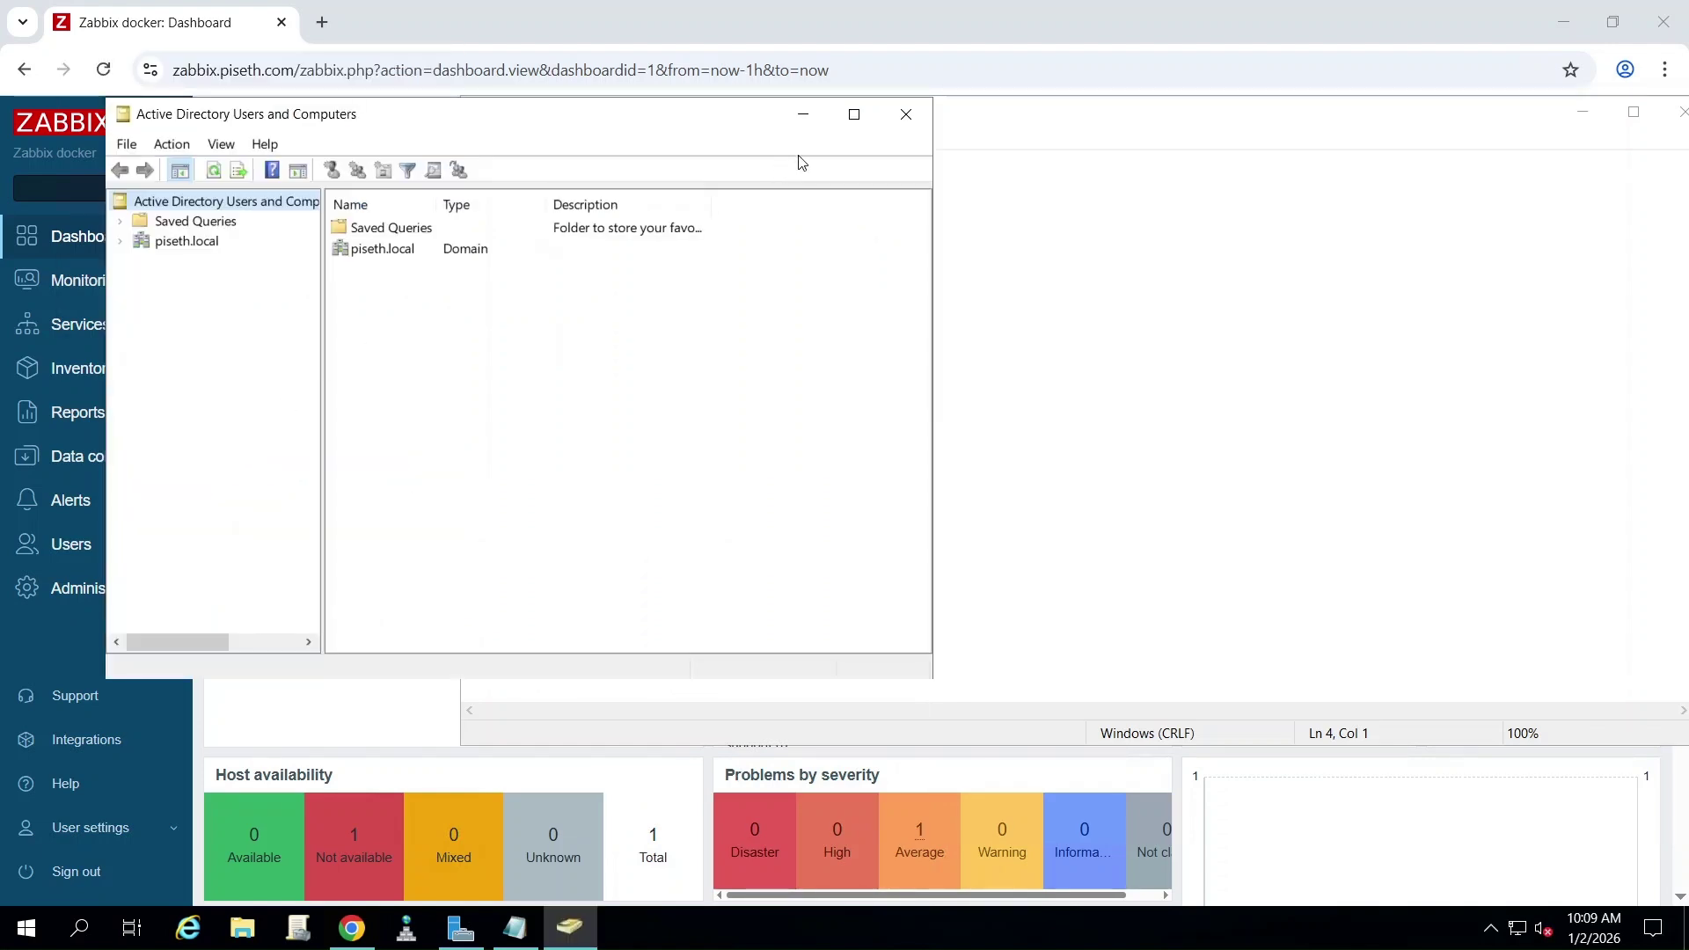
left_click(853, 116)
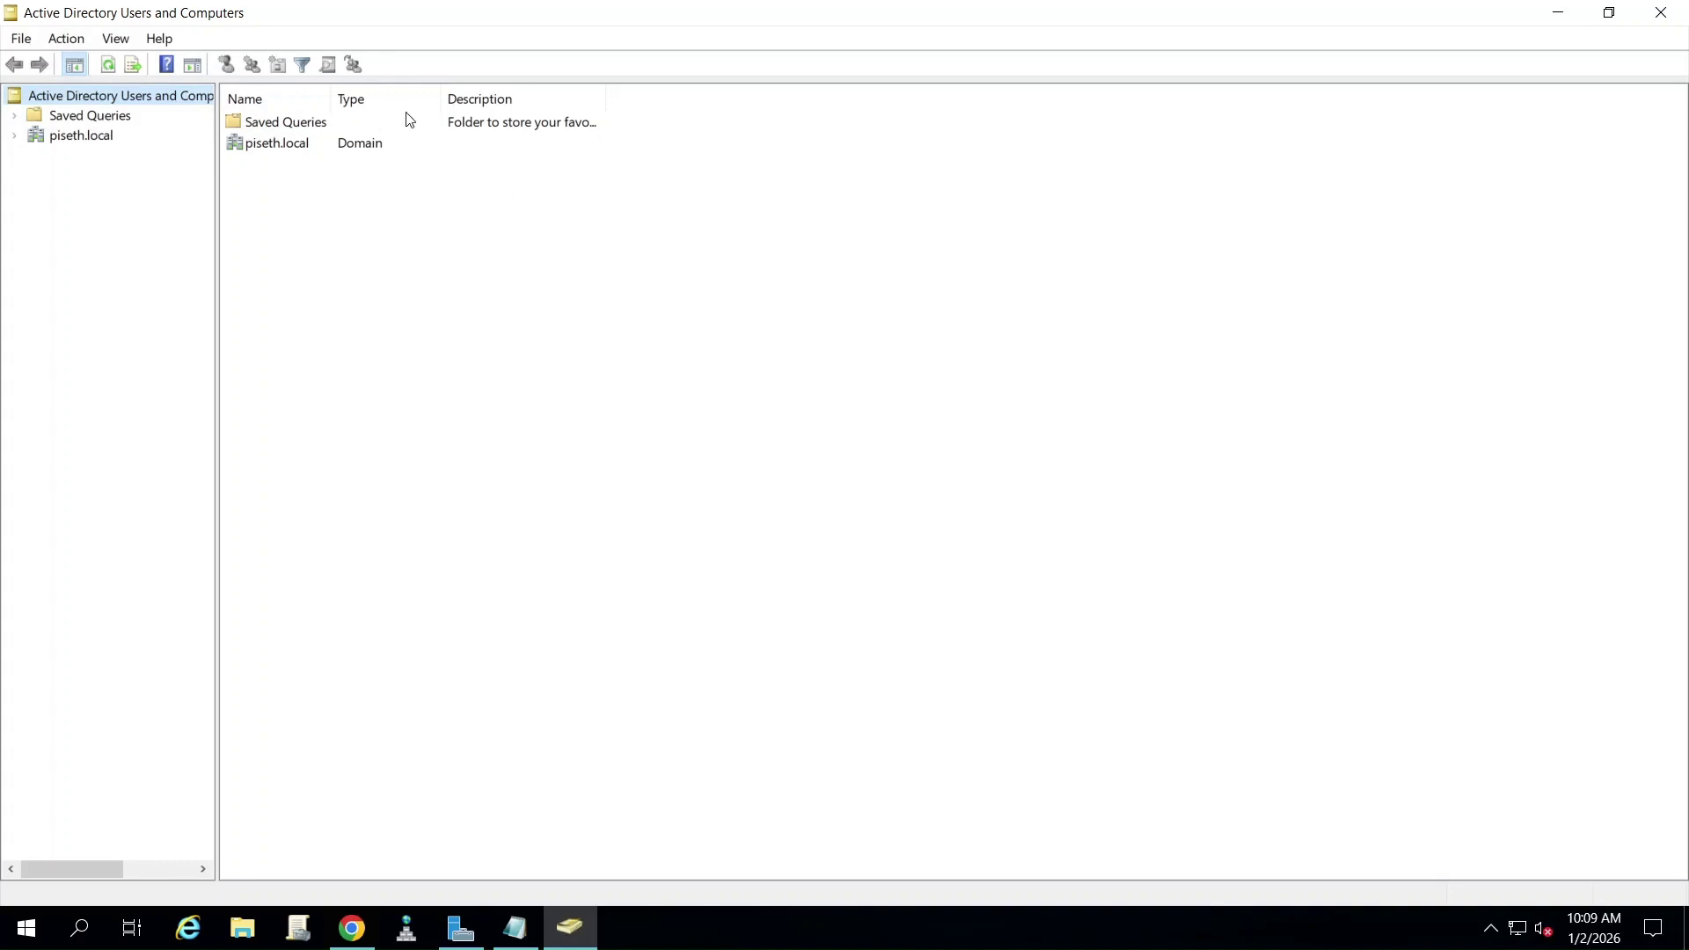
left_click(14, 135)
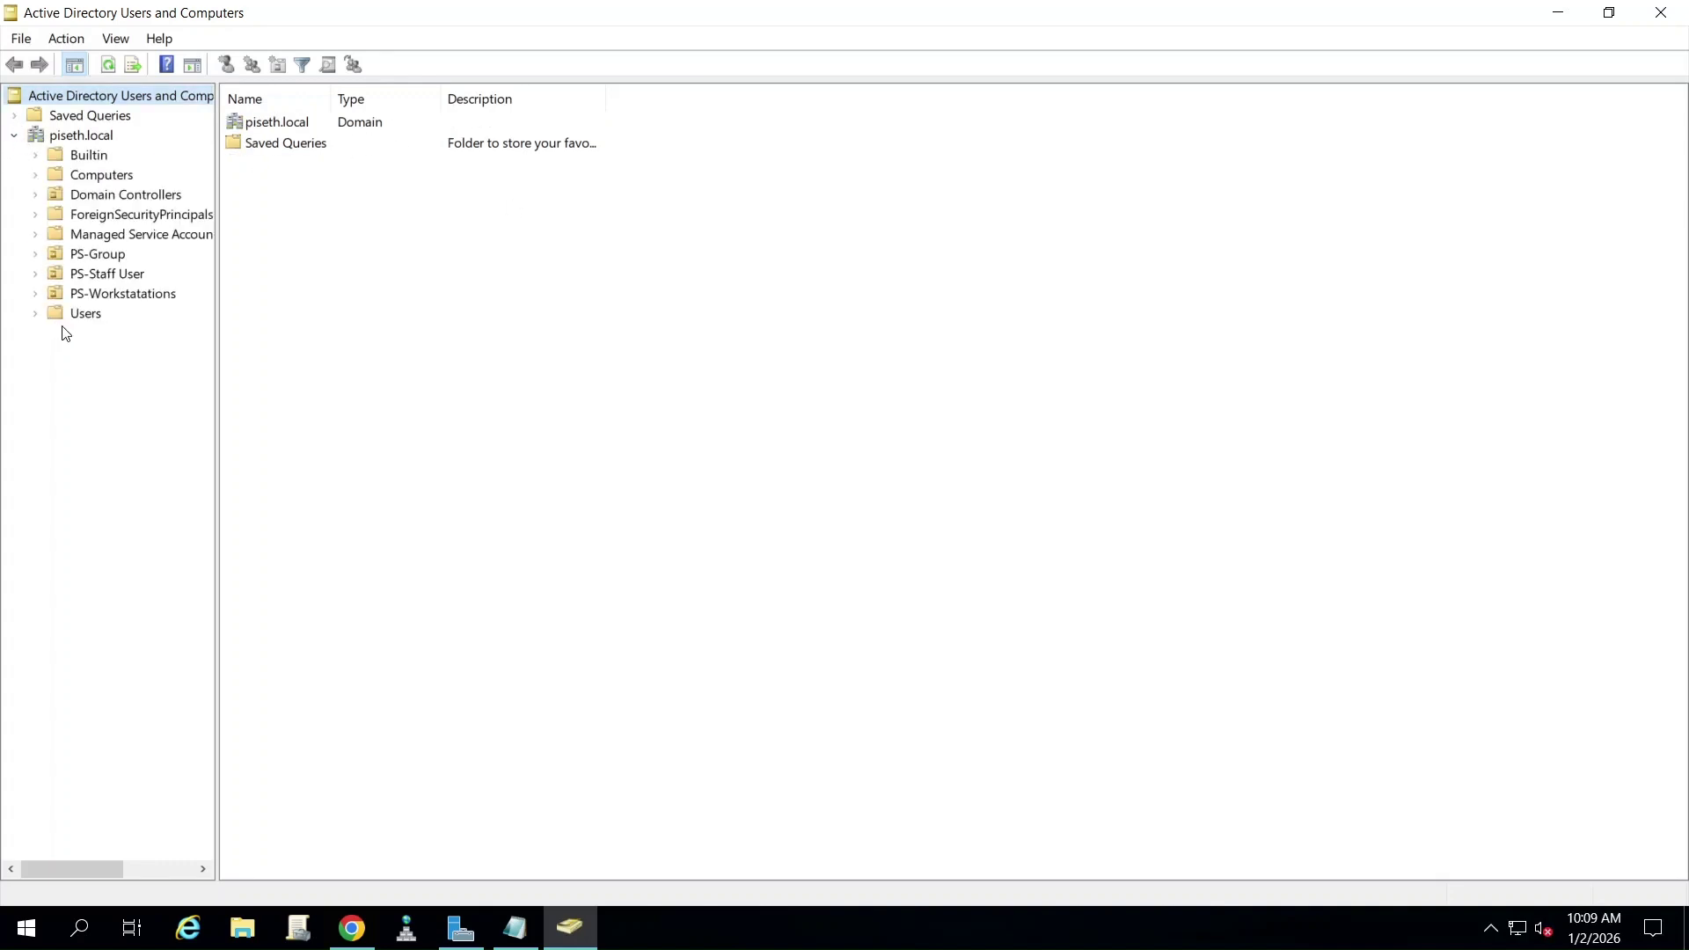
left_click(54, 273)
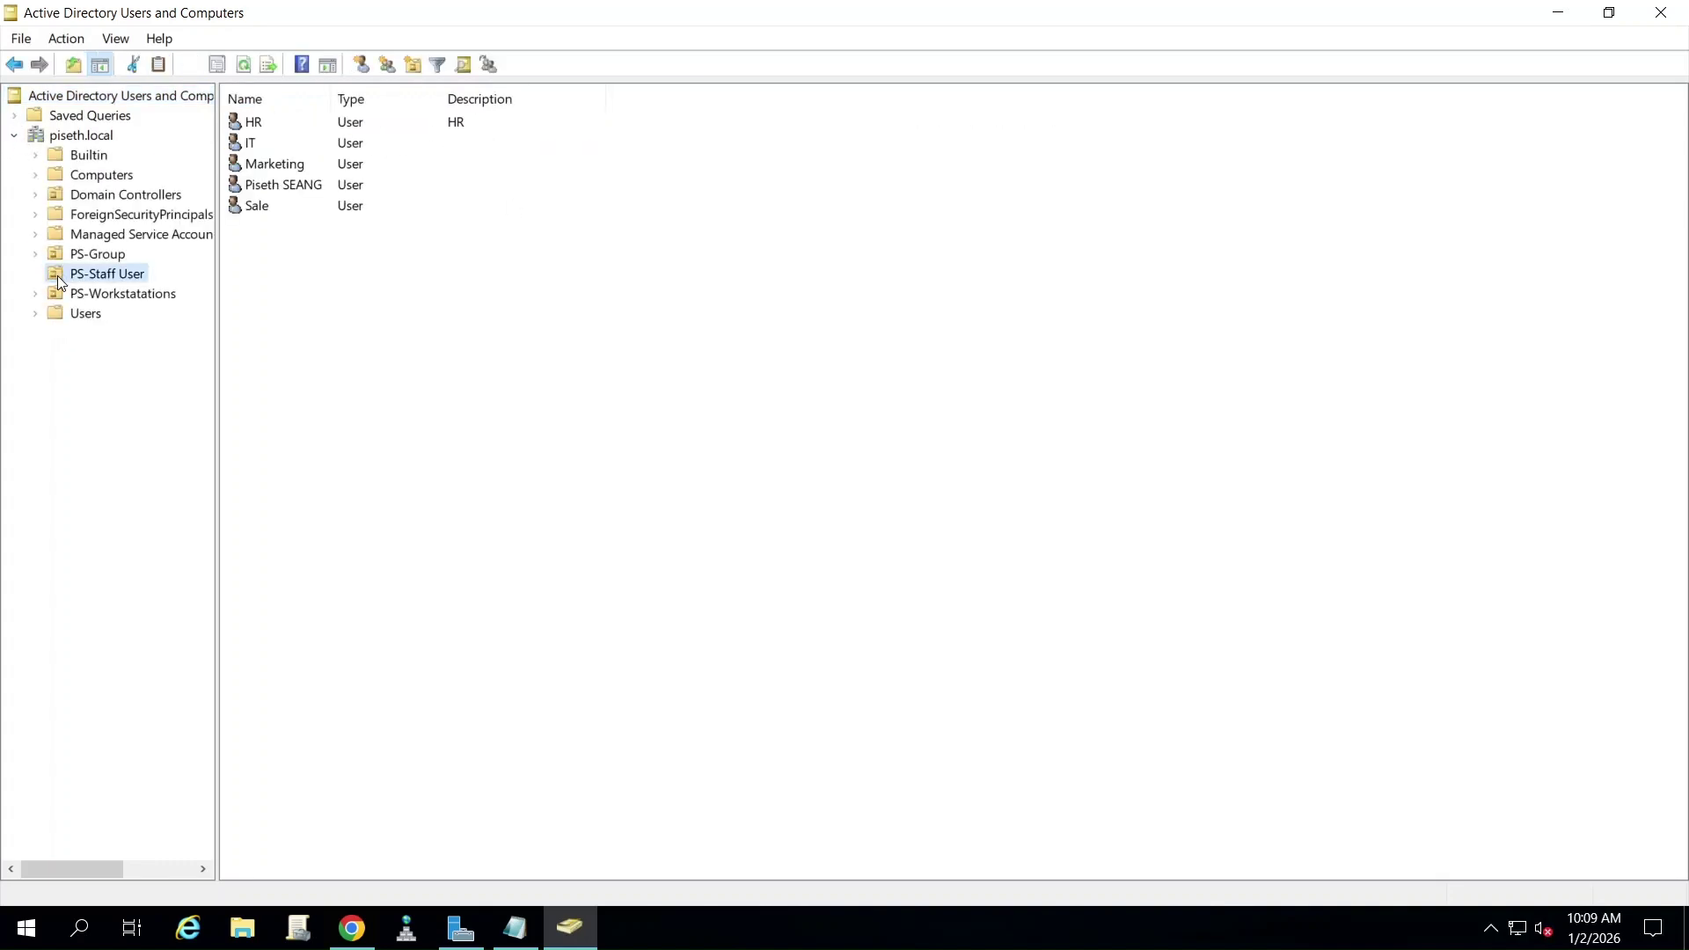
left_click(363, 66)
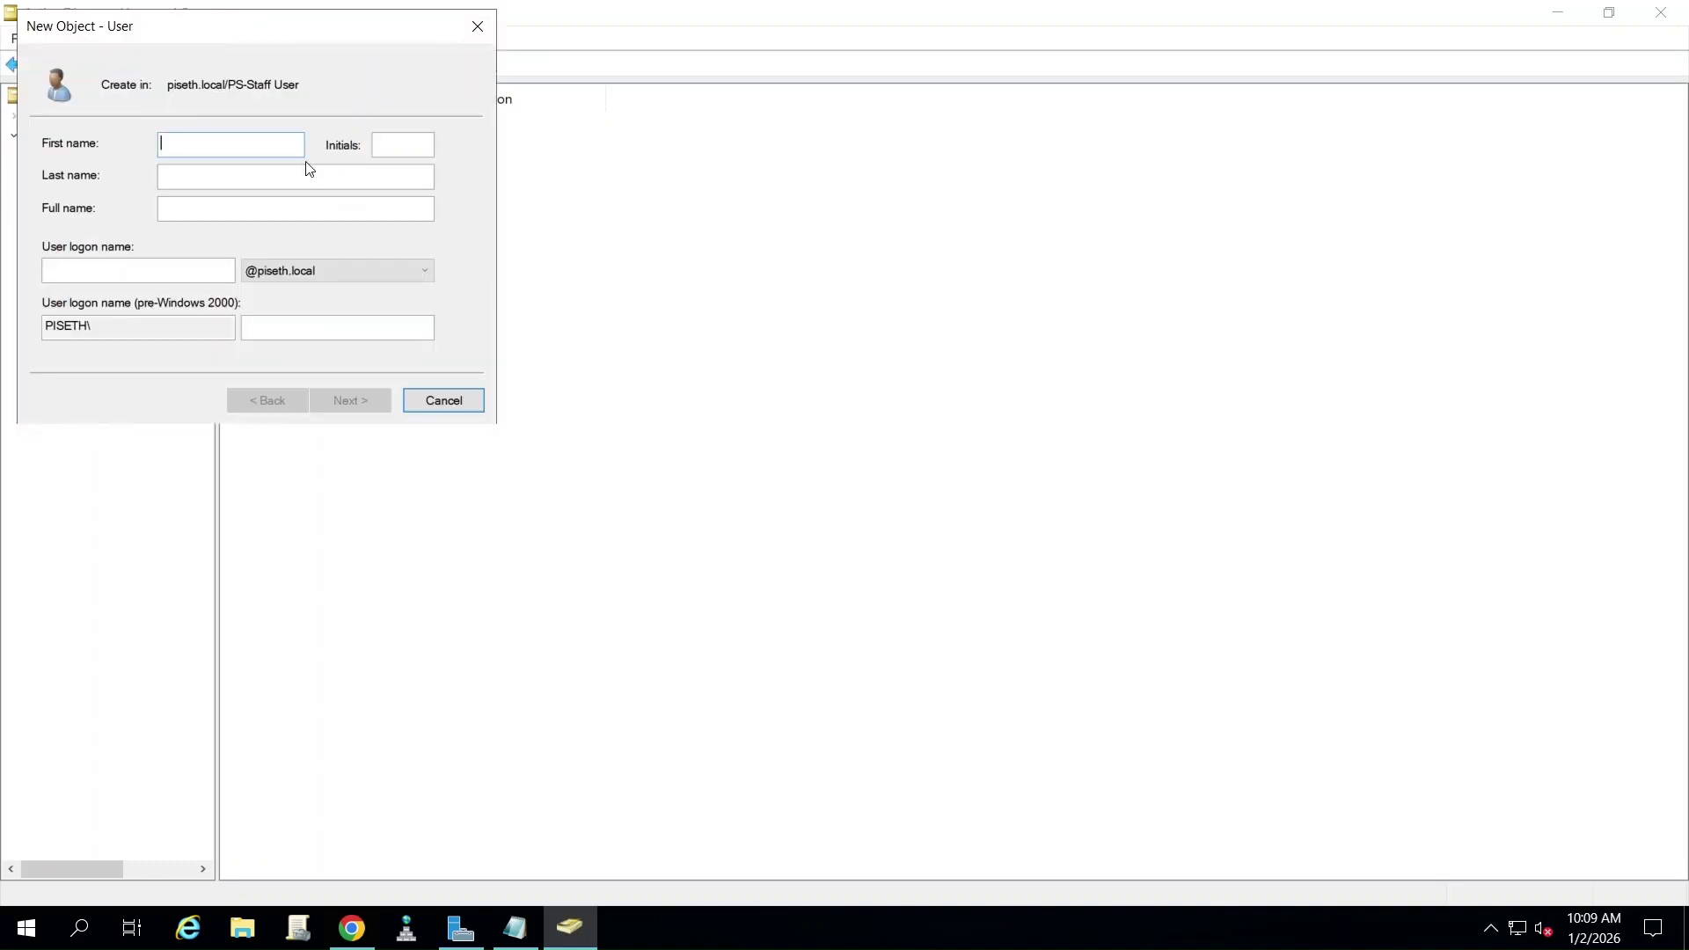
- Name the new user zabbix with logon name zabbix
type("zabb")
left_click(133, 269)
type("zabbix")
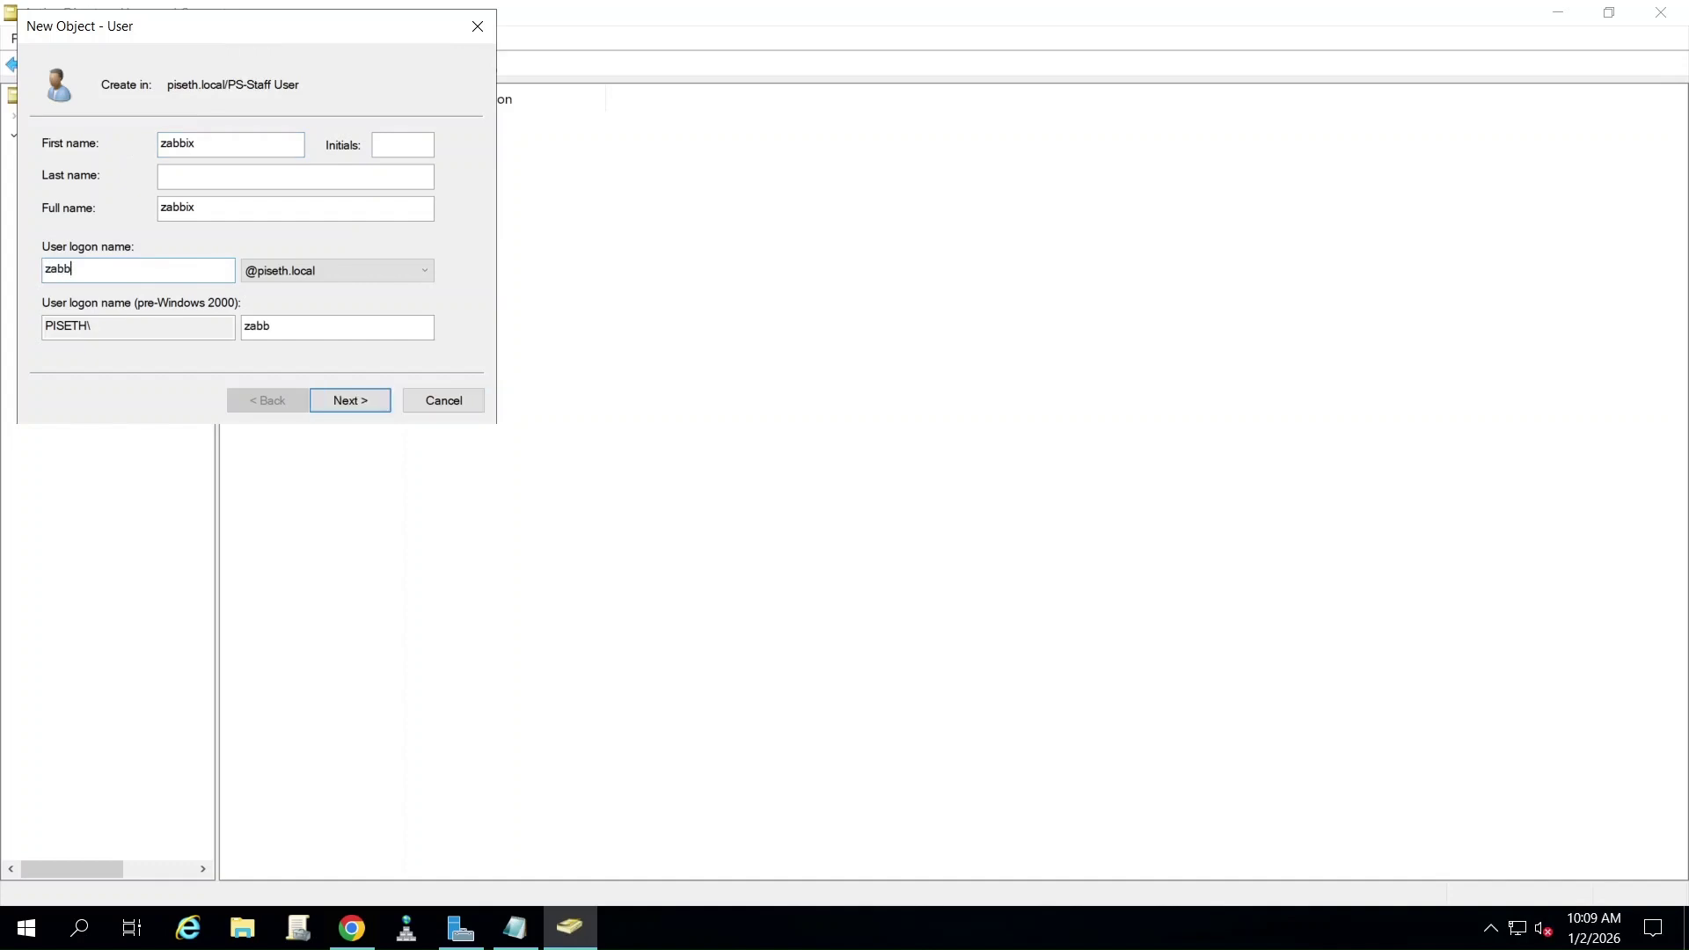
left_click(353, 404)
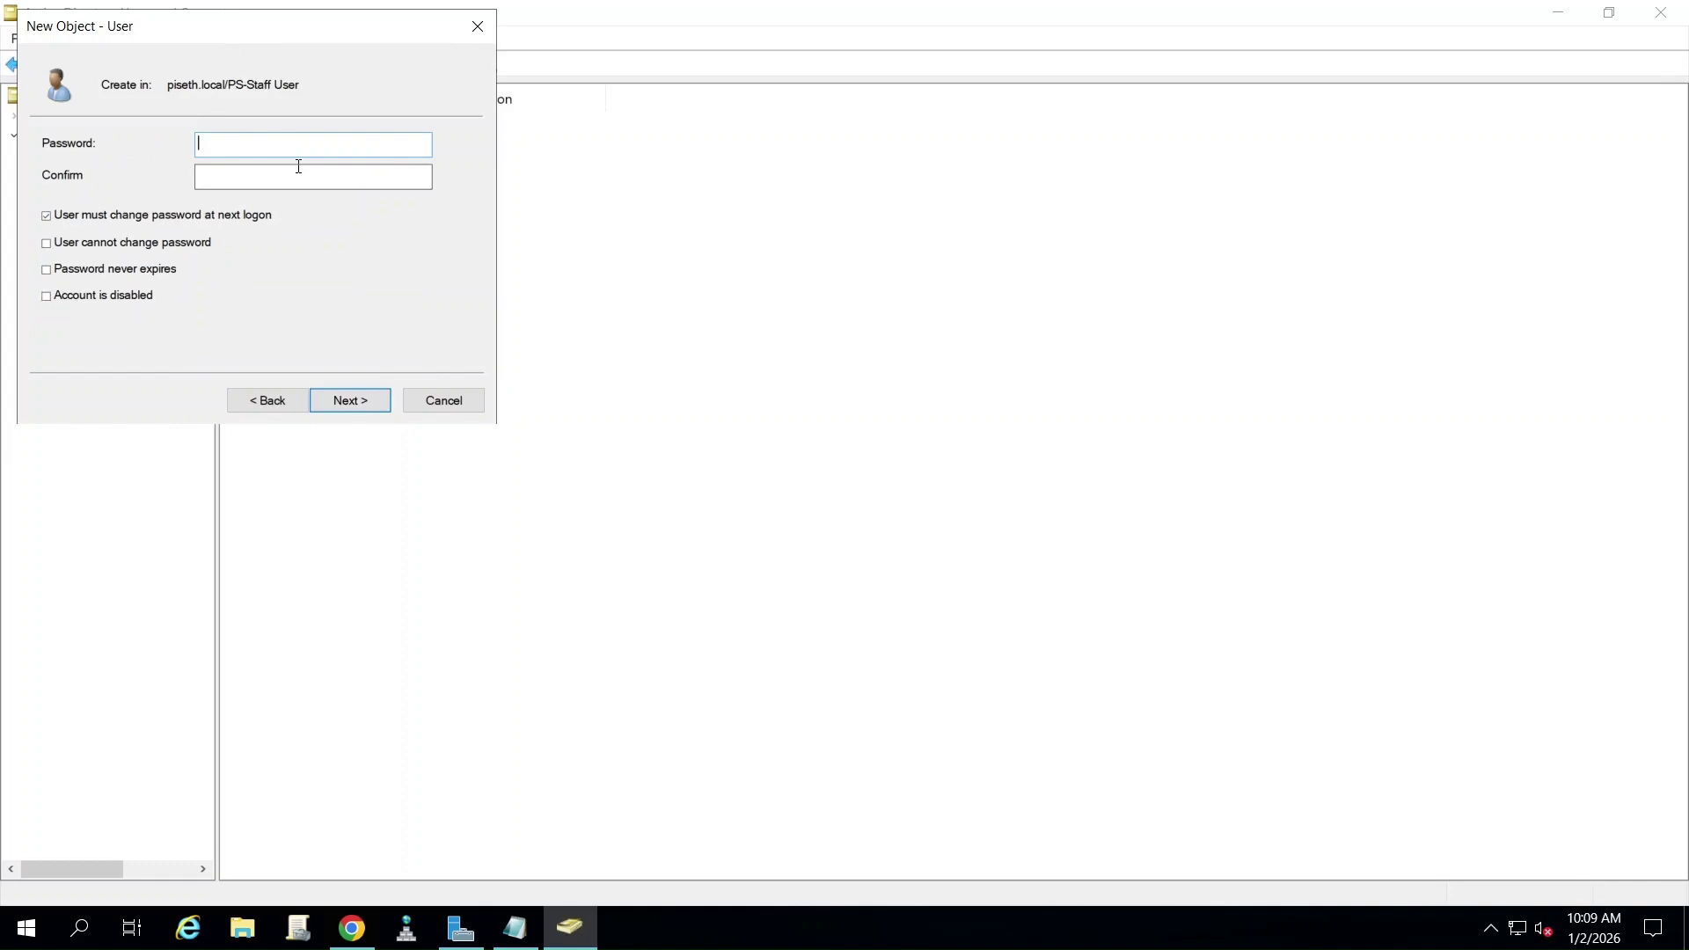
- Set and confirm the user's password, untick must-change at logon, tick Password never expires, and finish
type("P@ssw0rd")
left_click(198, 176)
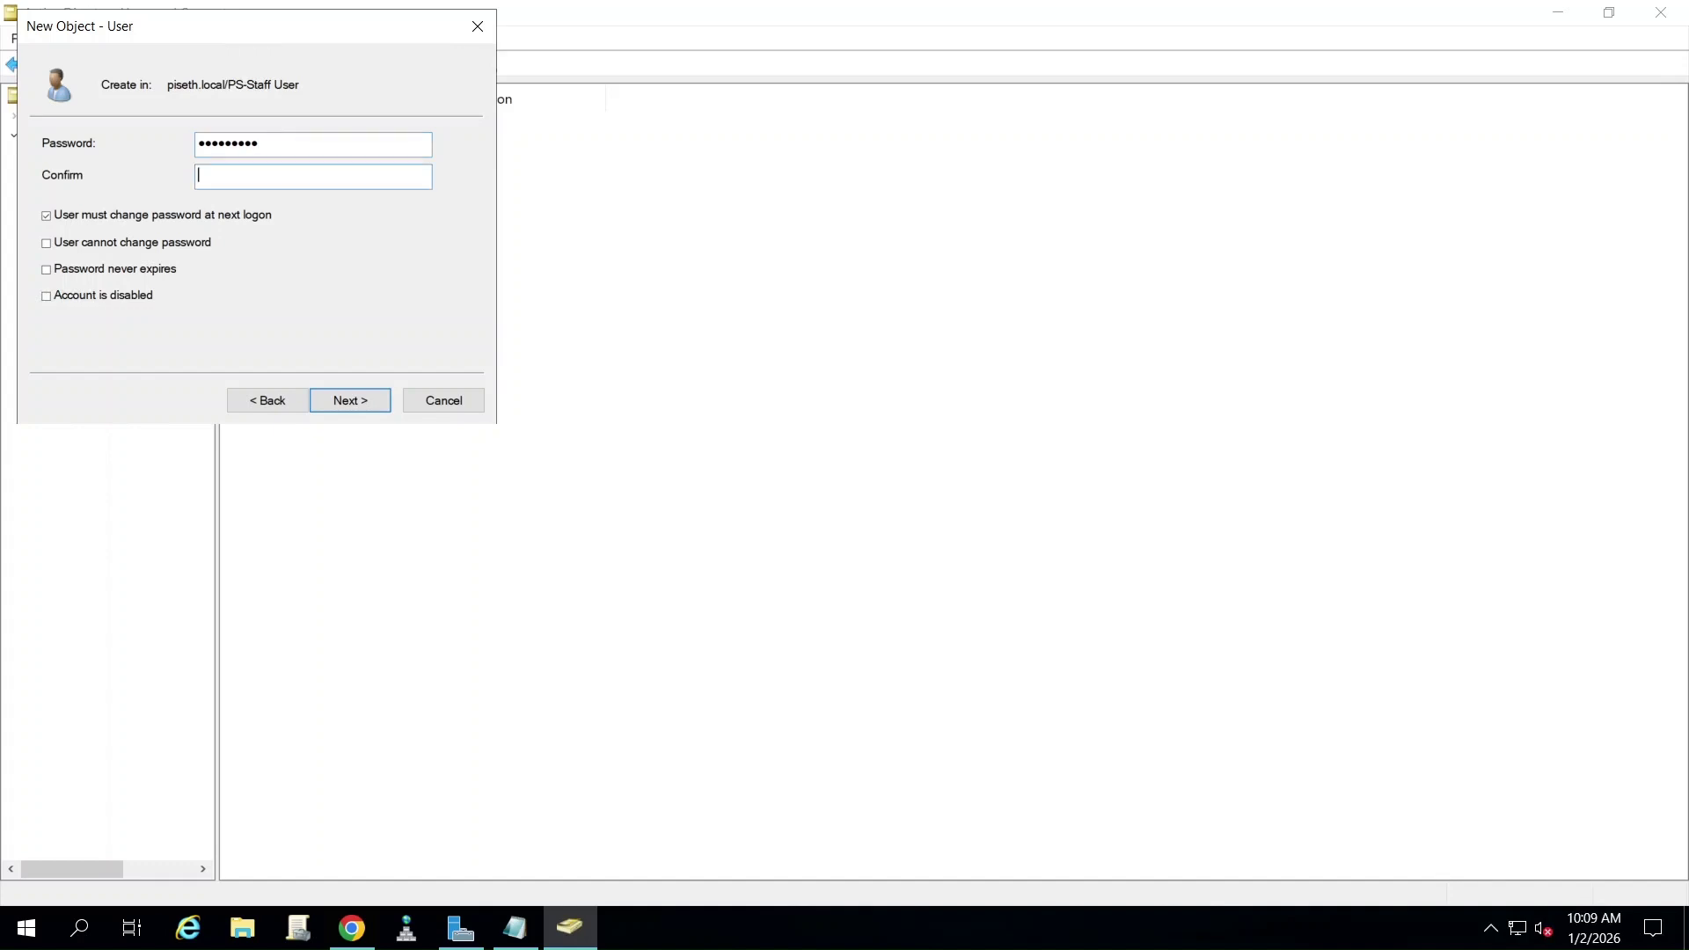
type("P@ssw0rd1")
left_click(49, 219)
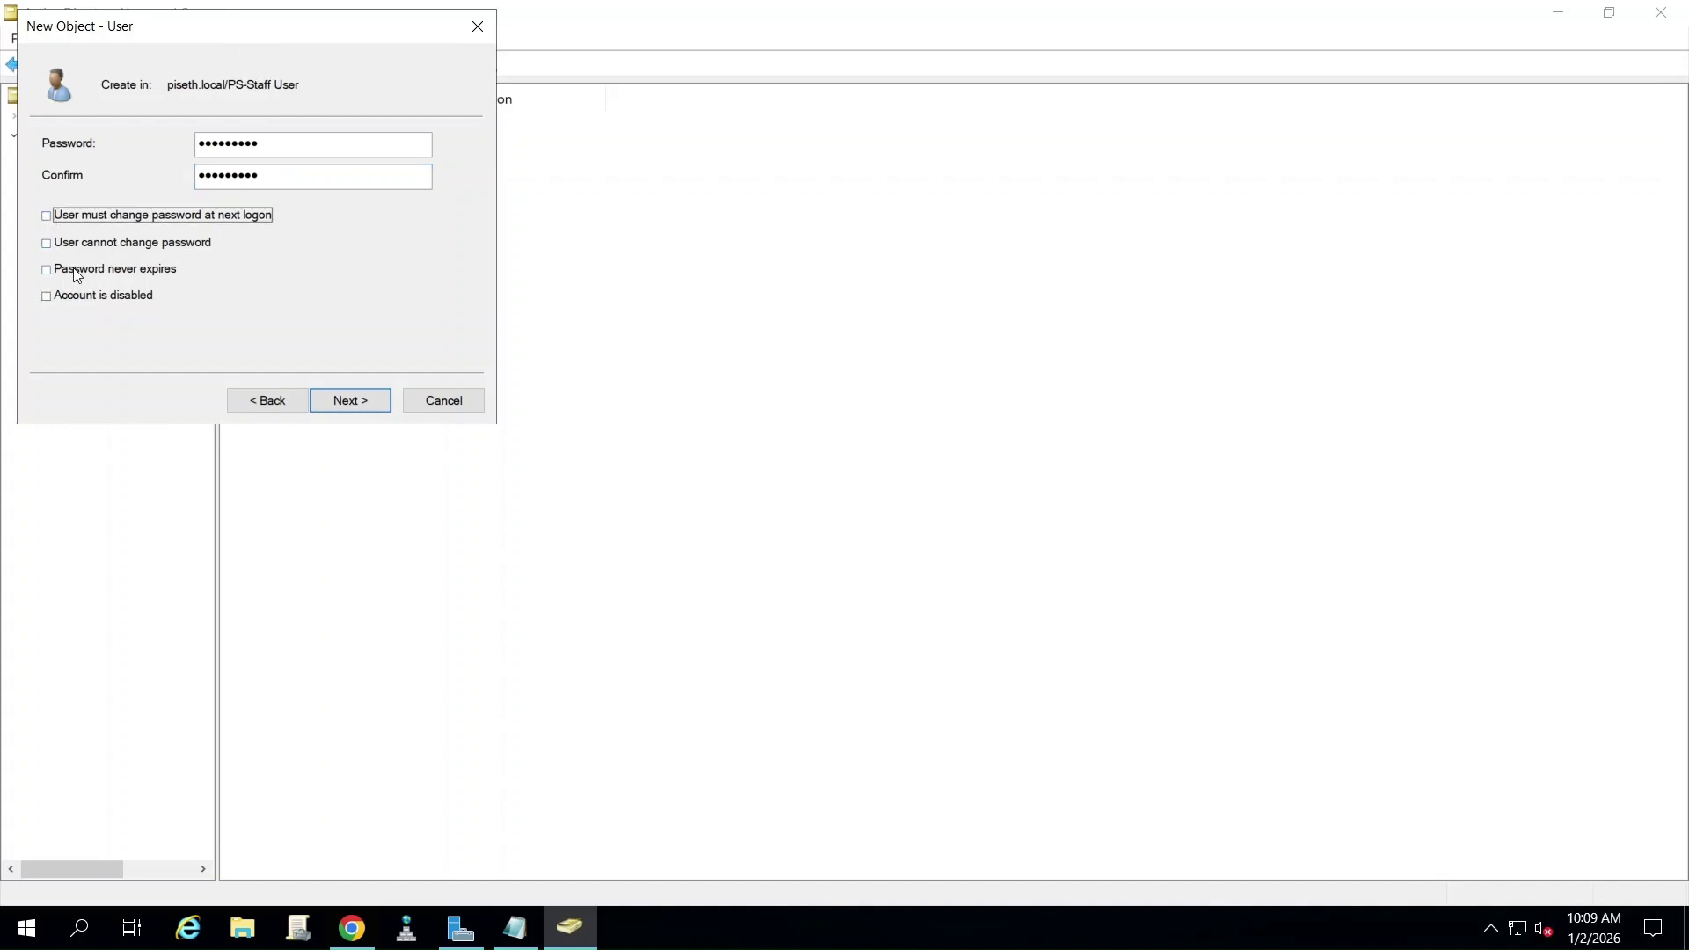
left_click(42, 272)
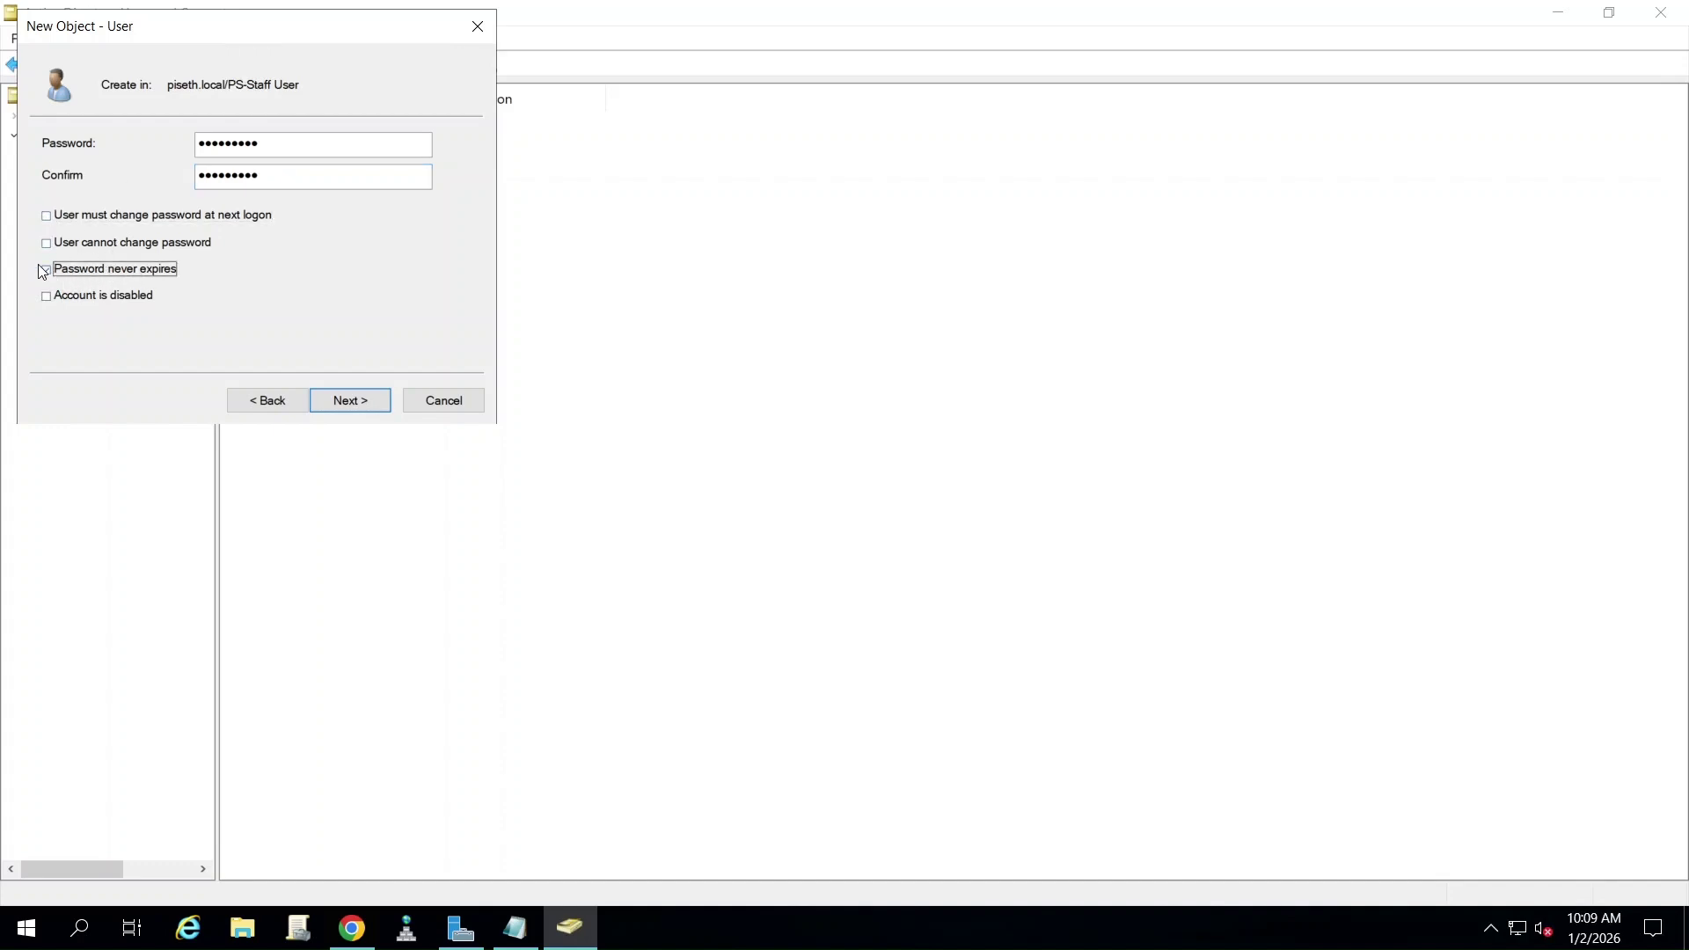
left_click(330, 403)
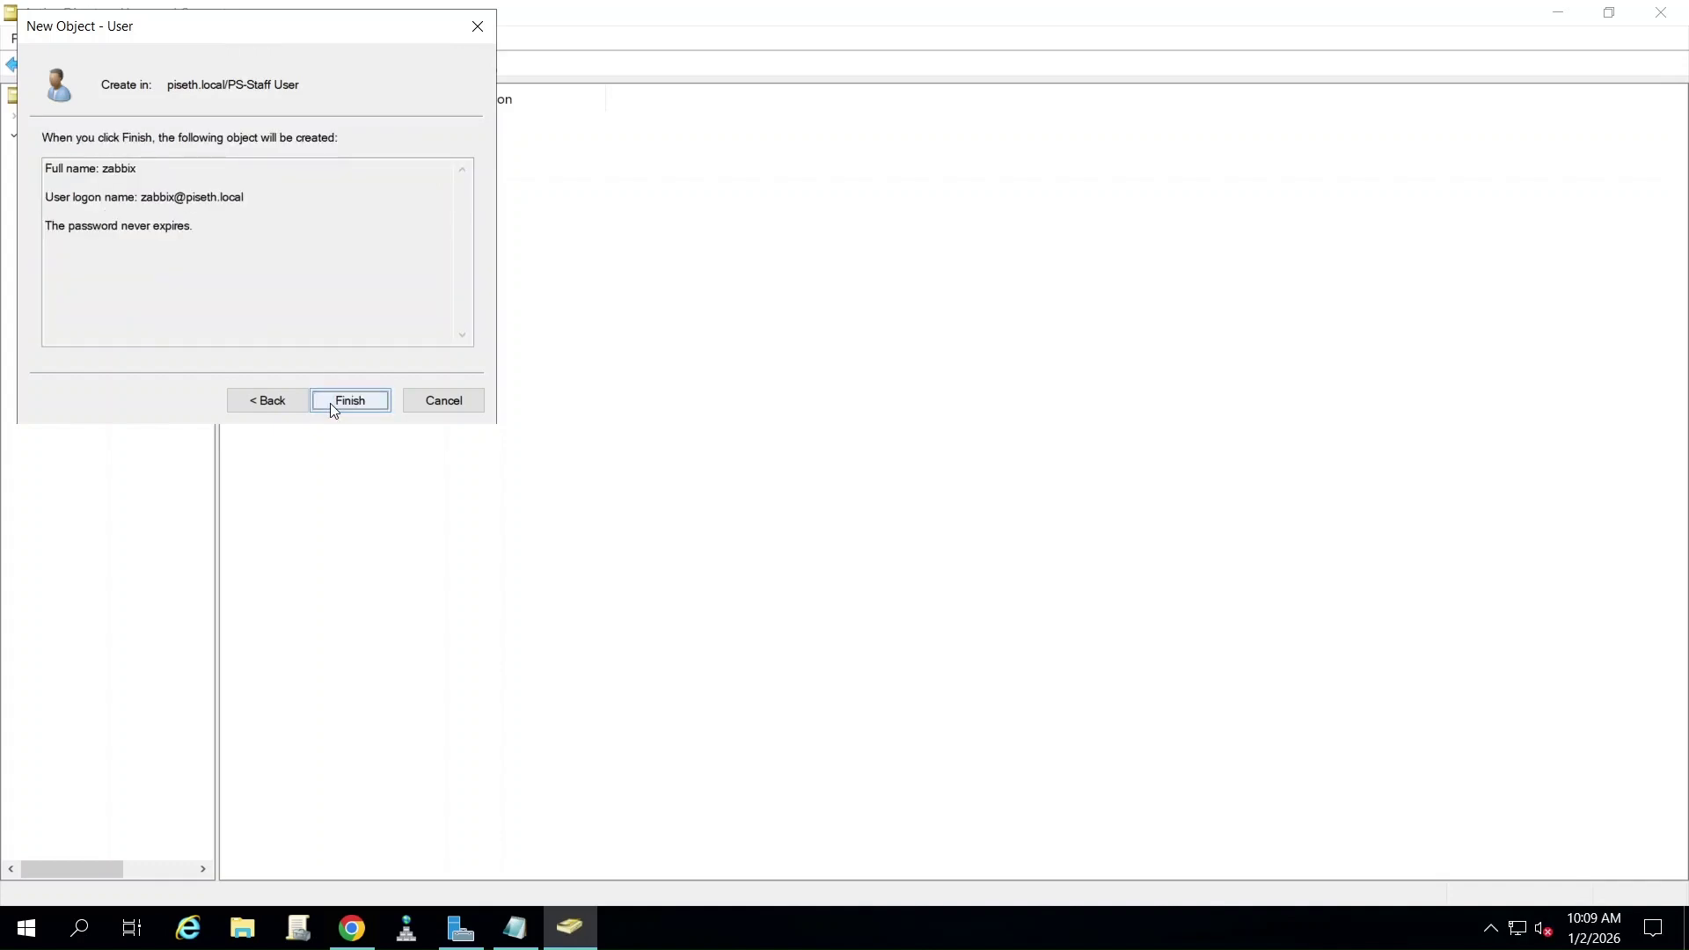
left_click(333, 404)
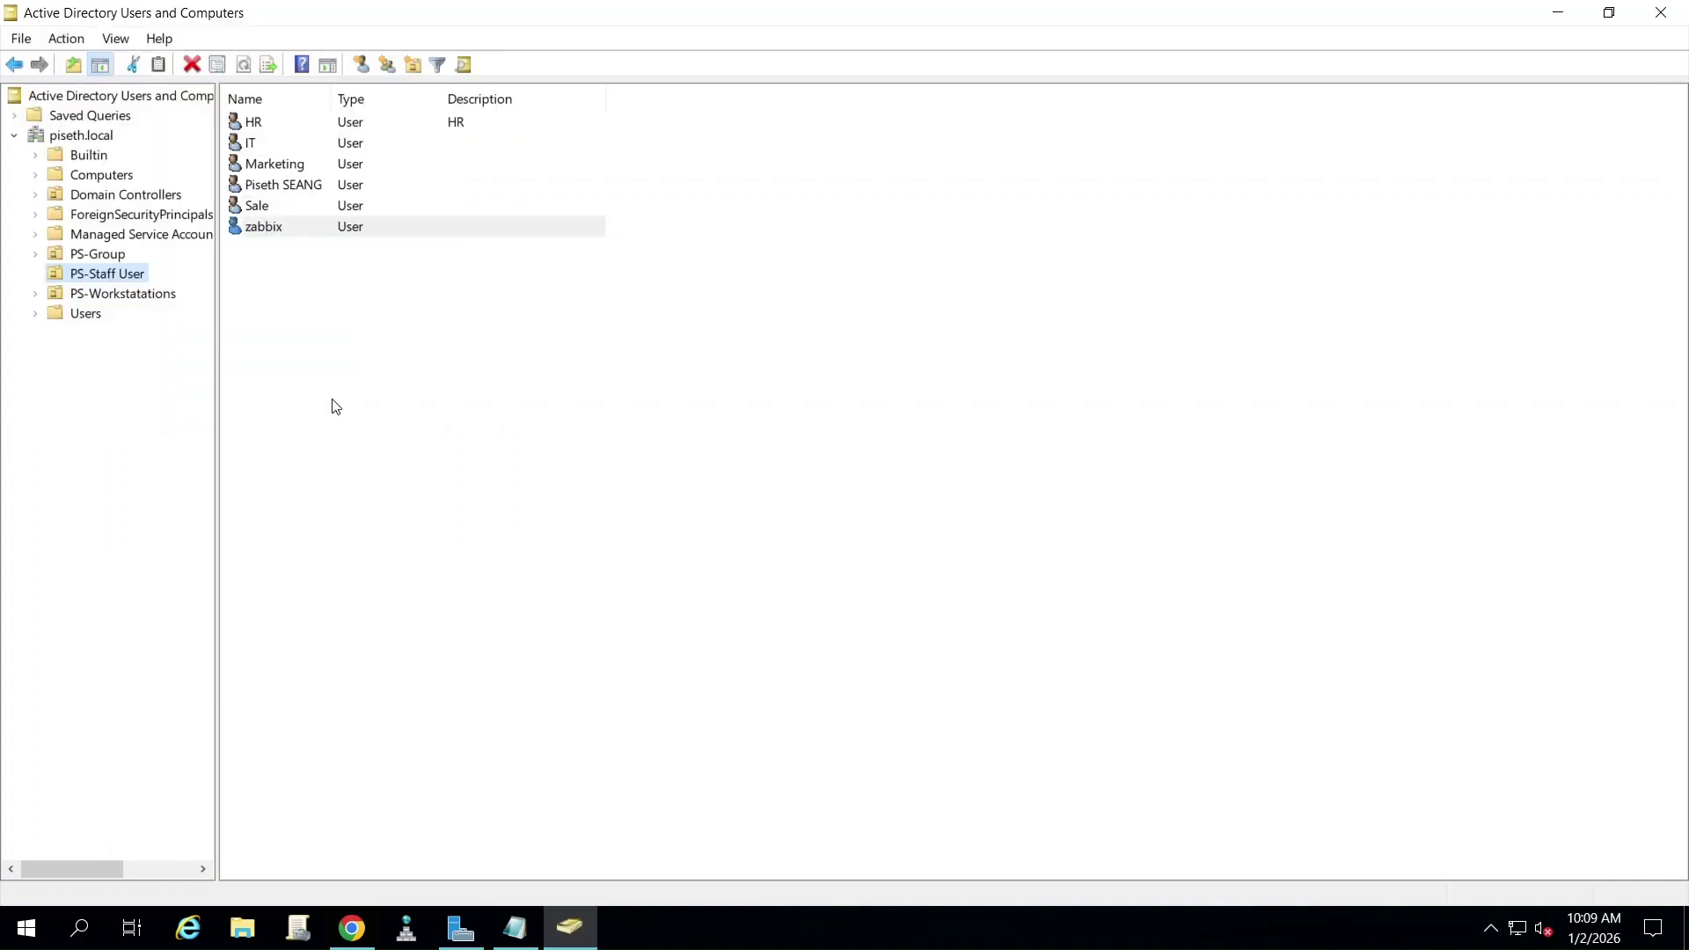
- Turn on Advanced Features in Active Directory Users and Computers and return to PS-Staff User
left_click(270, 231)
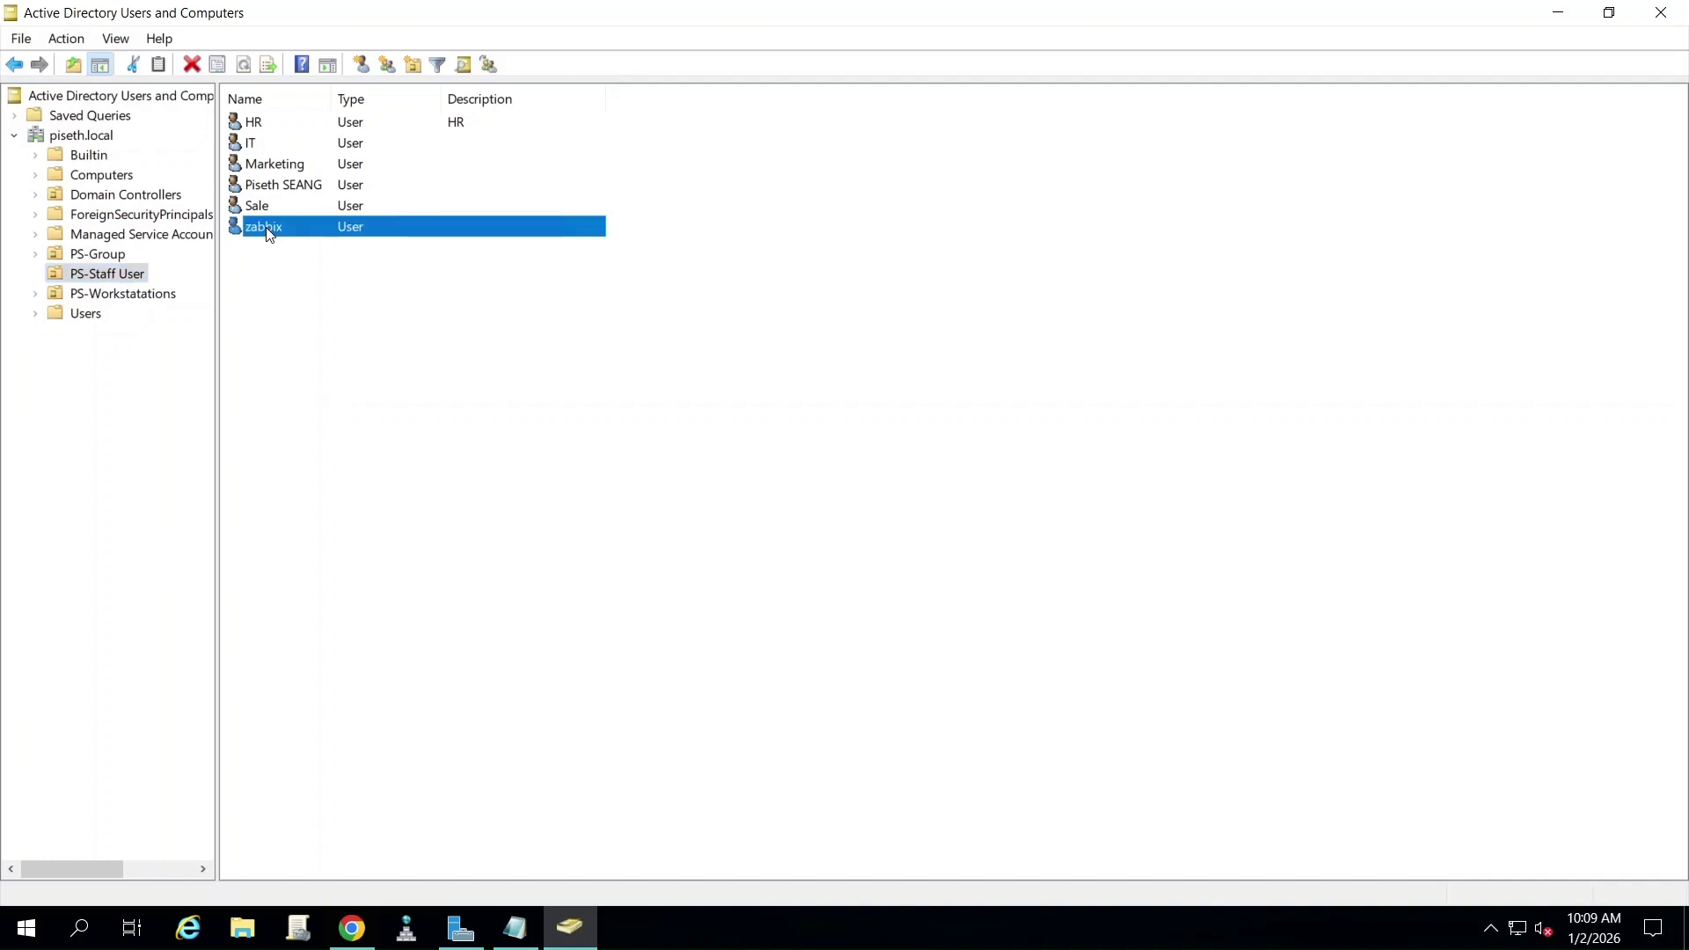
right_click(270, 234)
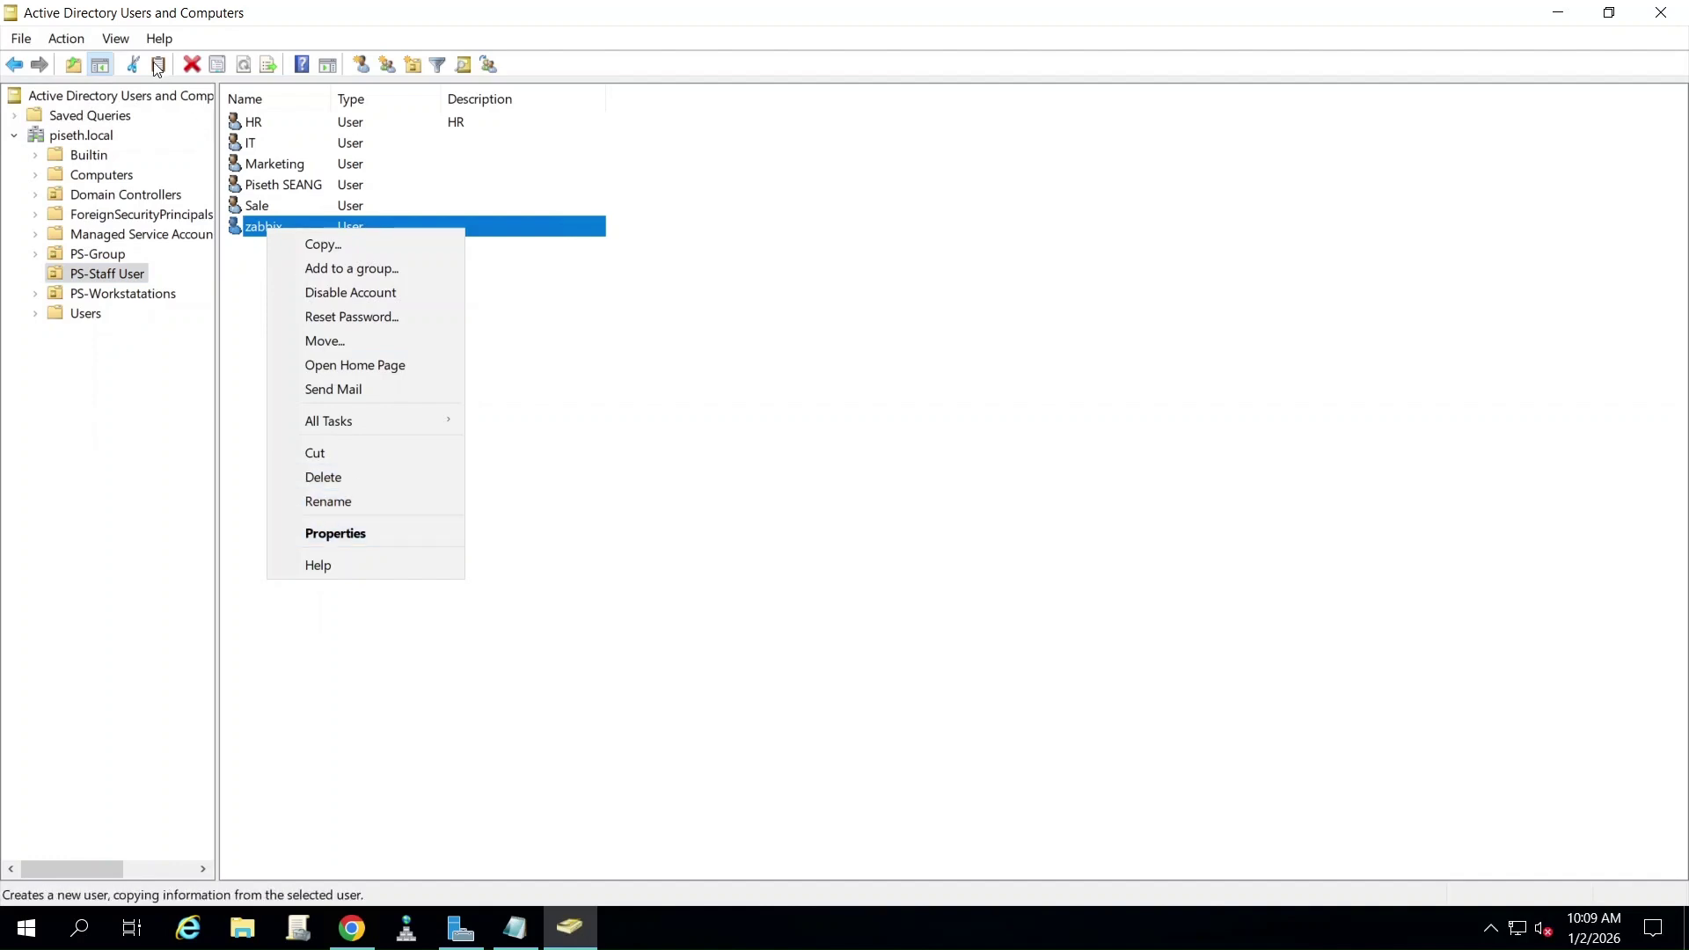
left_click(115, 38)
left_click(171, 227)
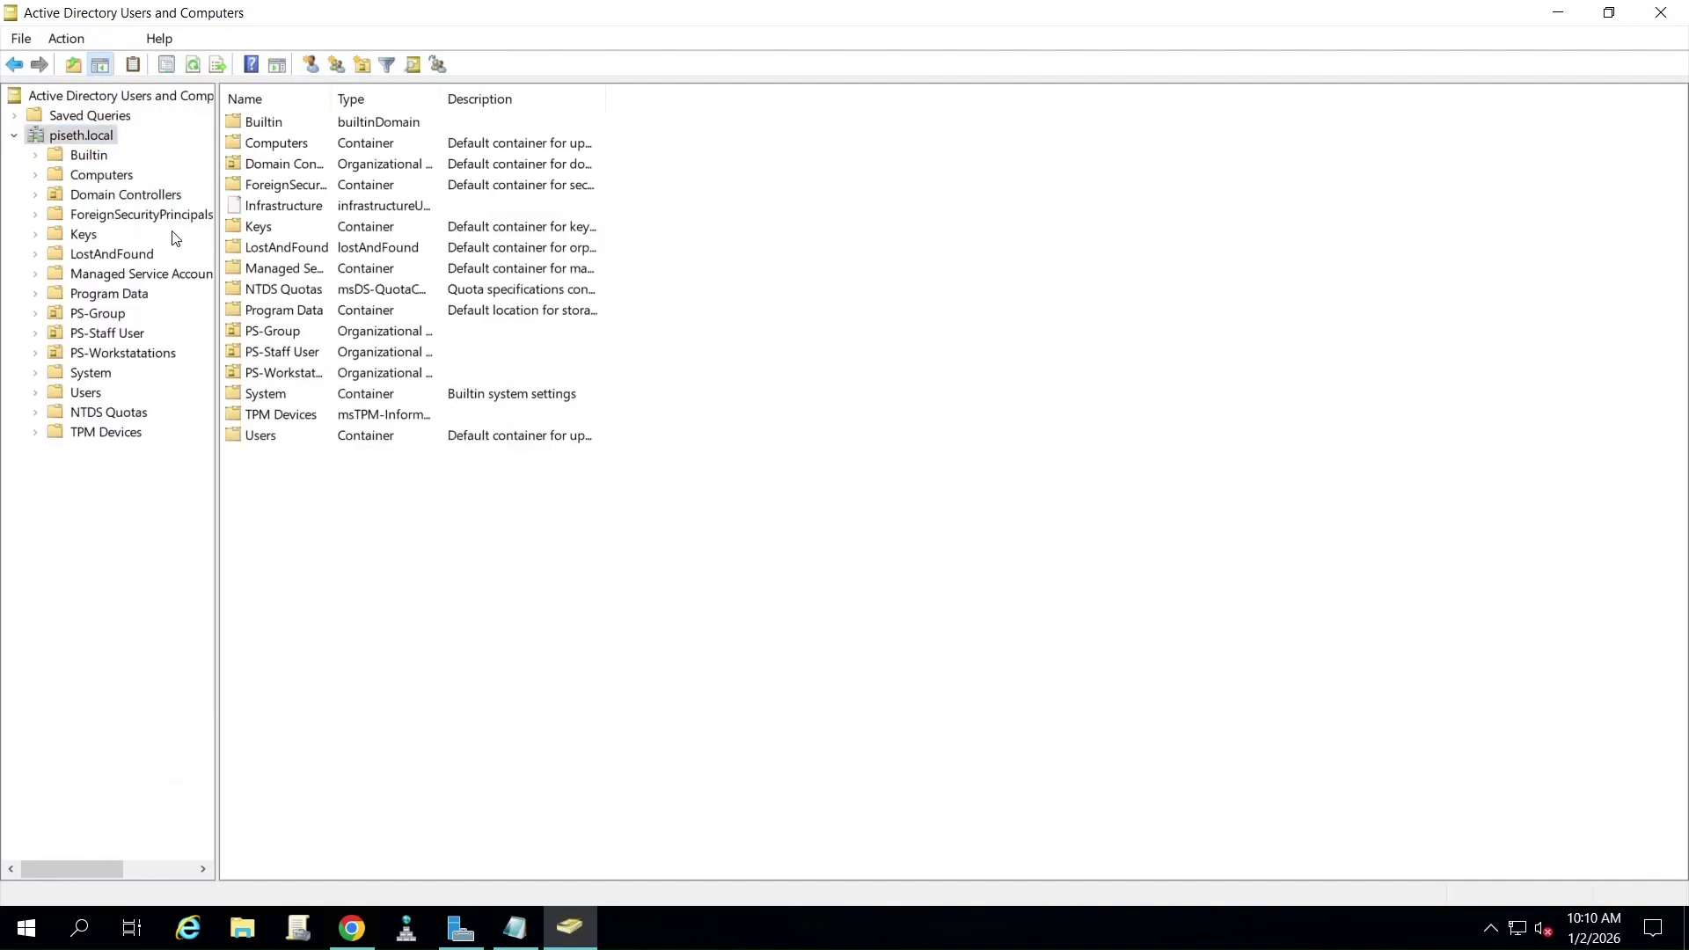
left_click(118, 356)
left_click(111, 333)
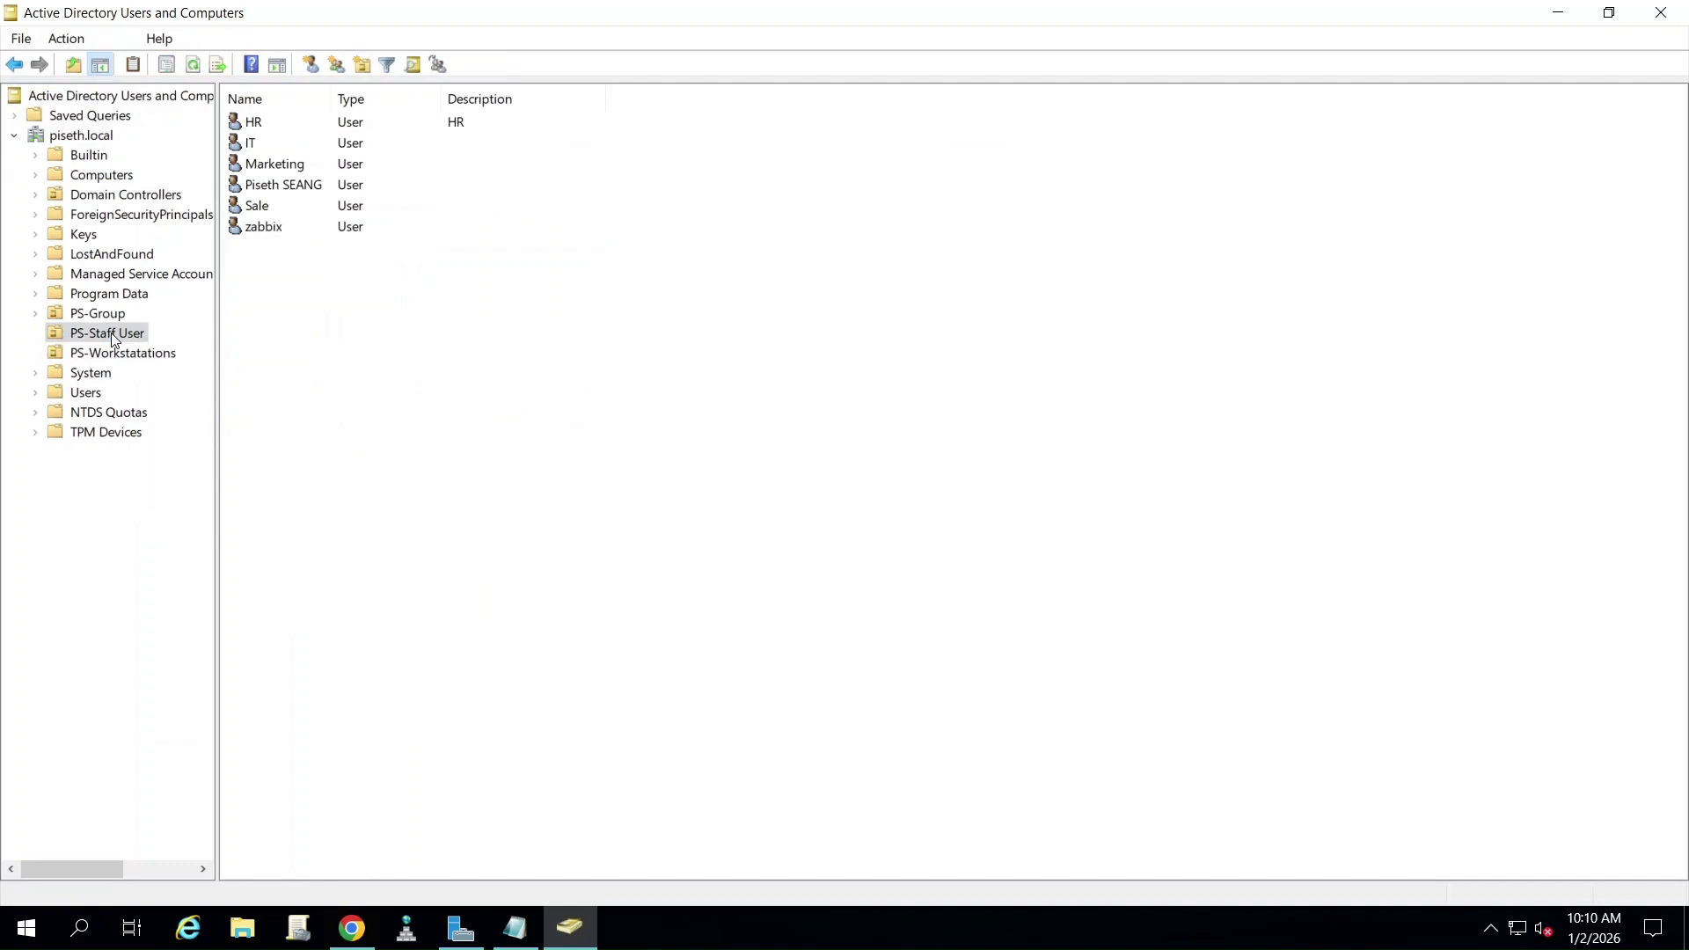
- In the zabbix user's Attribute Editor, look up its userPrincipalName
left_click(276, 228)
right_click(268, 227)
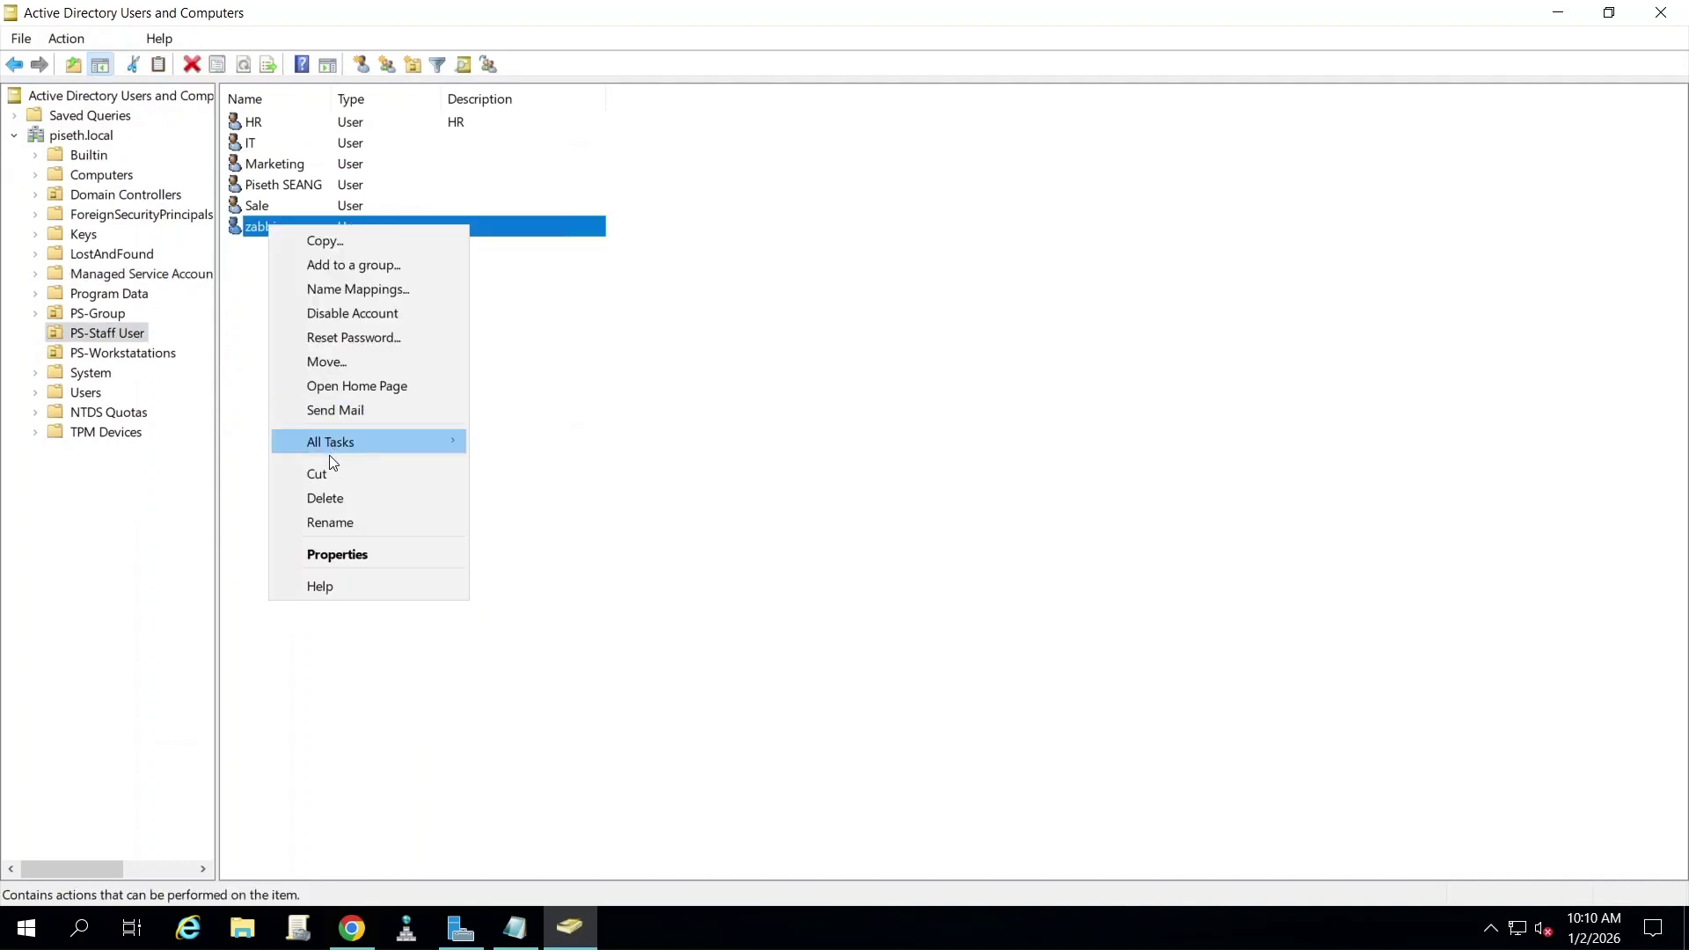
left_click(332, 553)
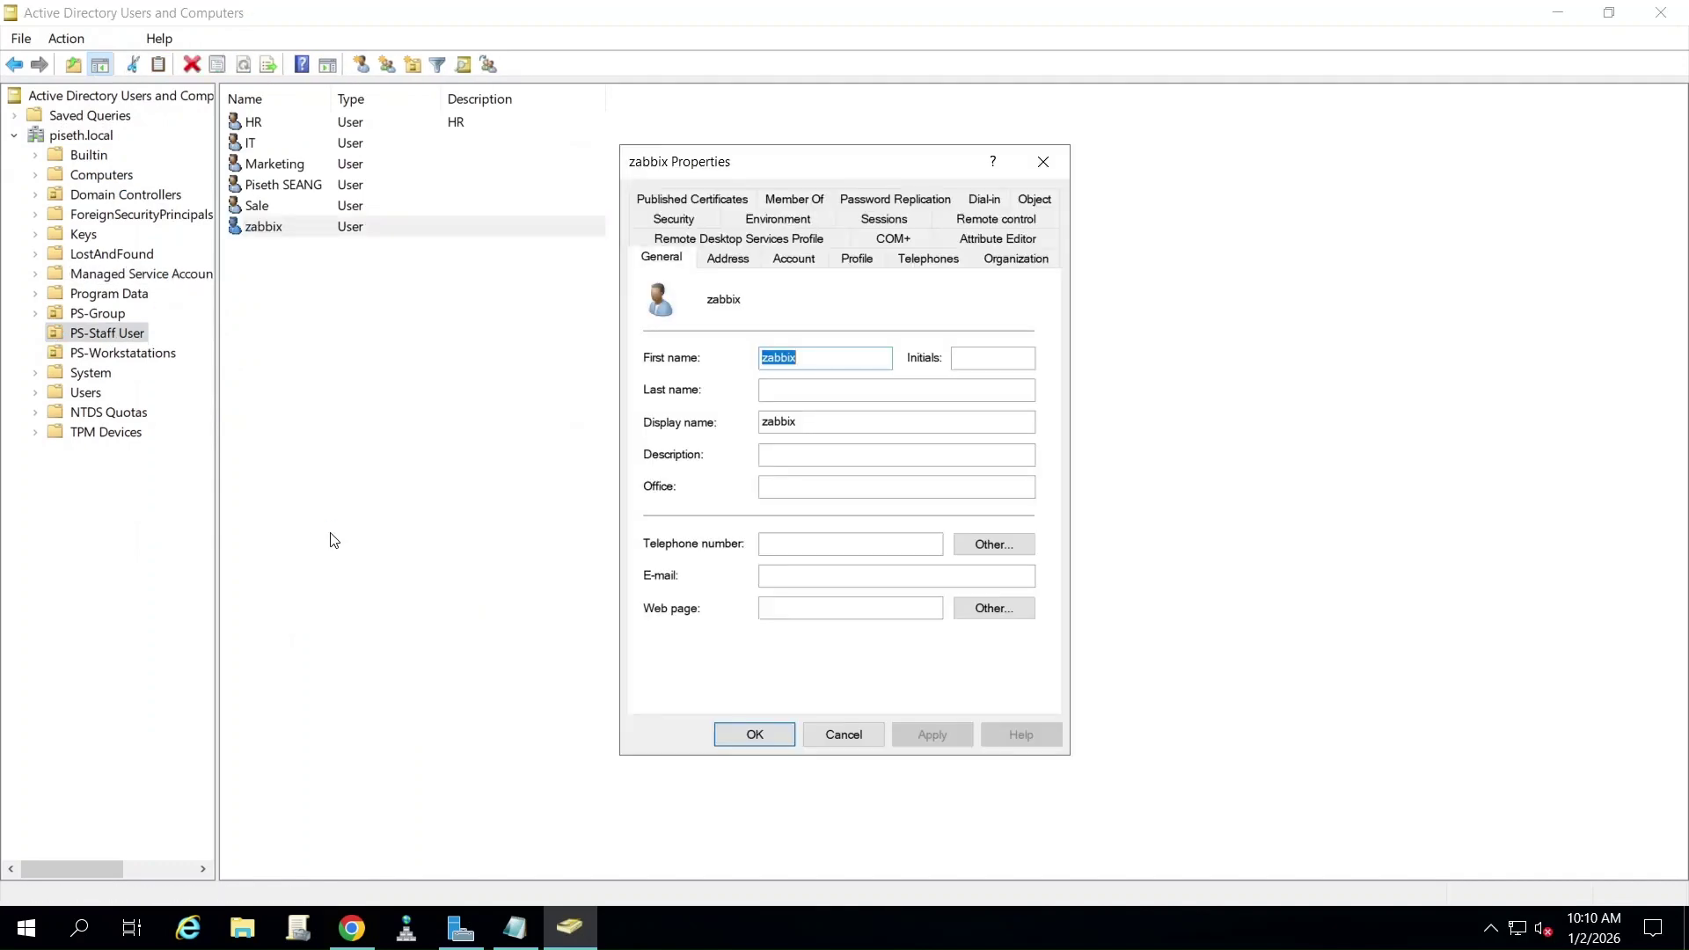
left_click(992, 239)
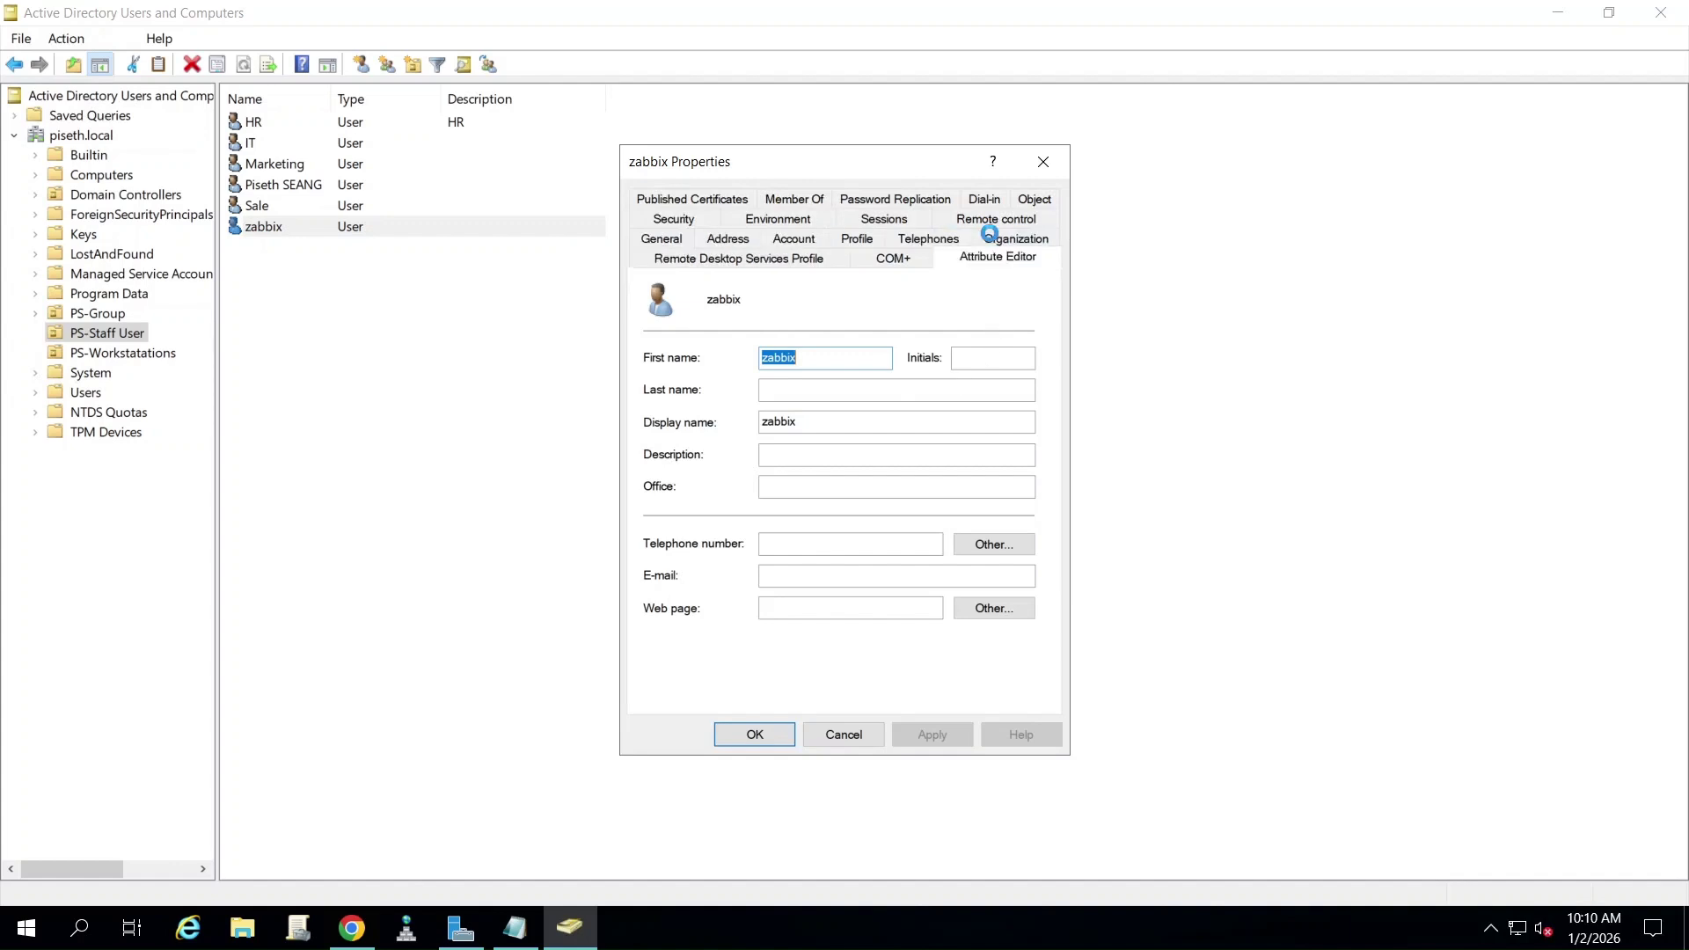
left_click(687, 359)
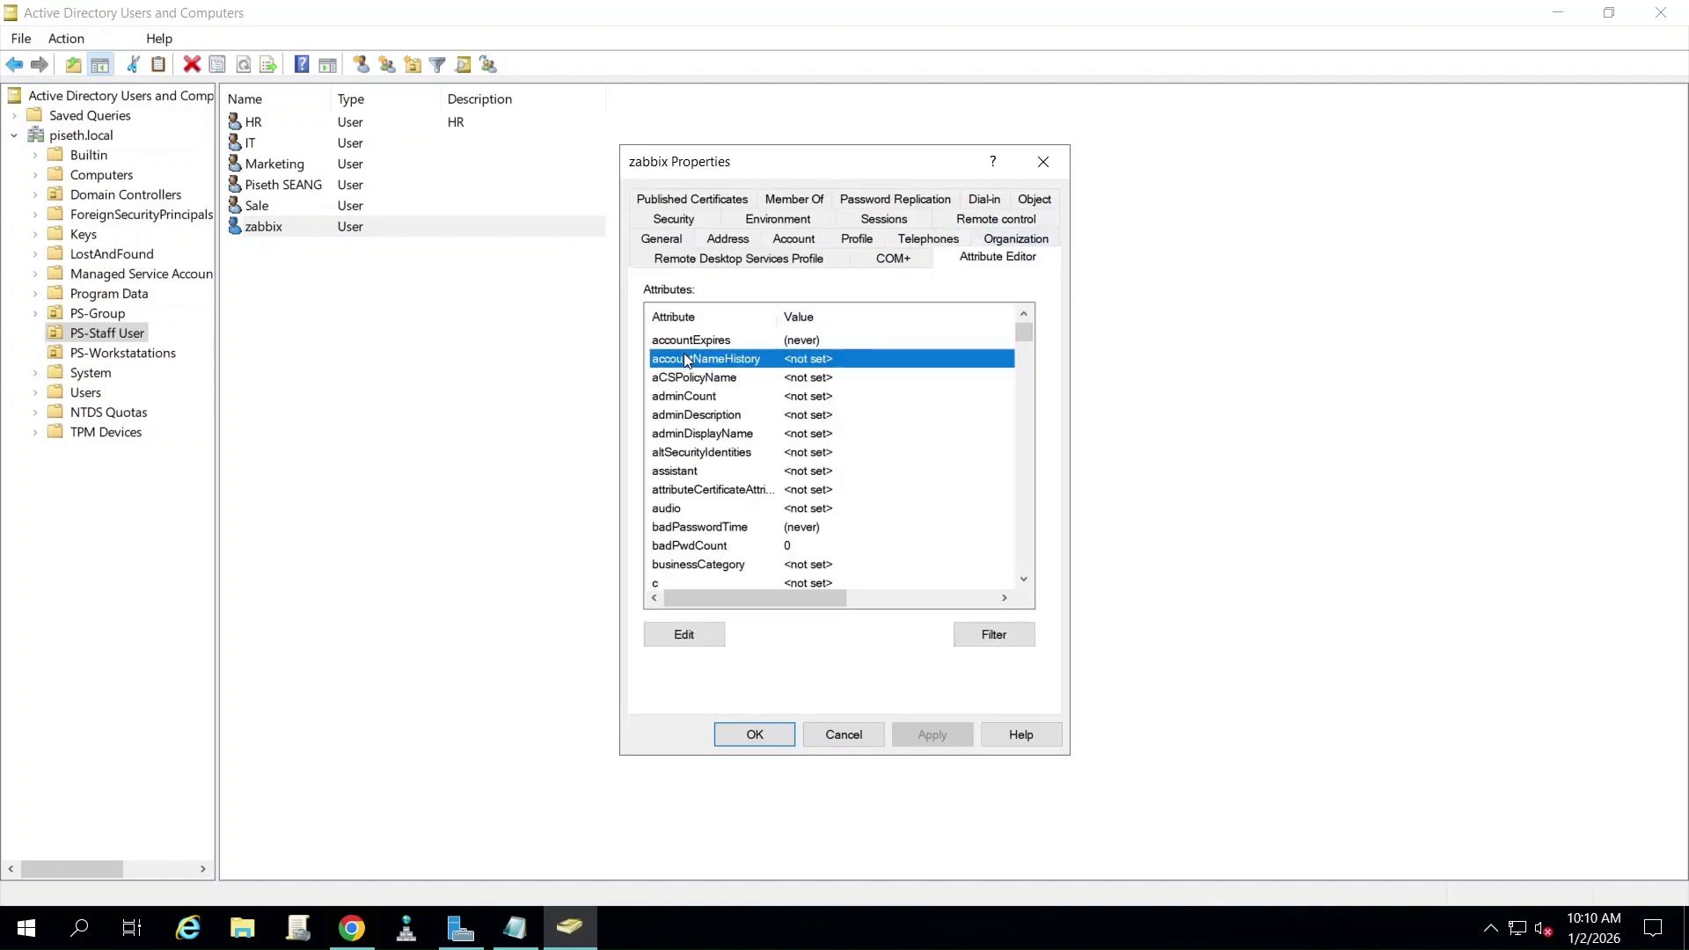
type("sam")
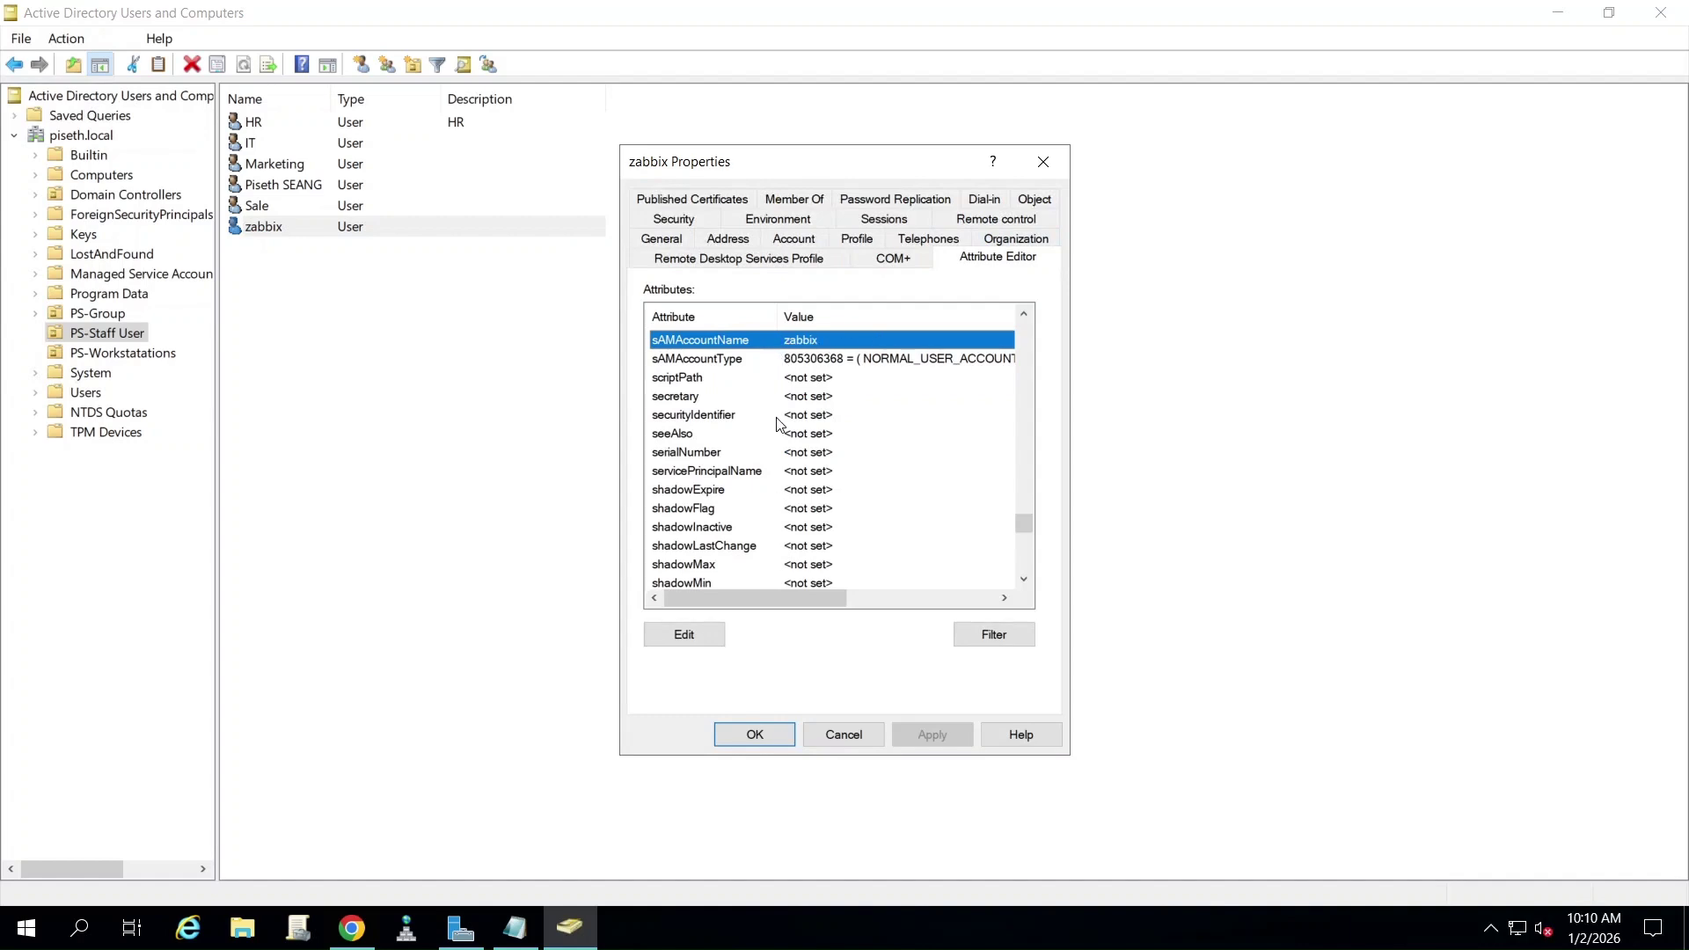
scroll(779, 425, "down", 2)
scroll(779, 425, "down", 12)
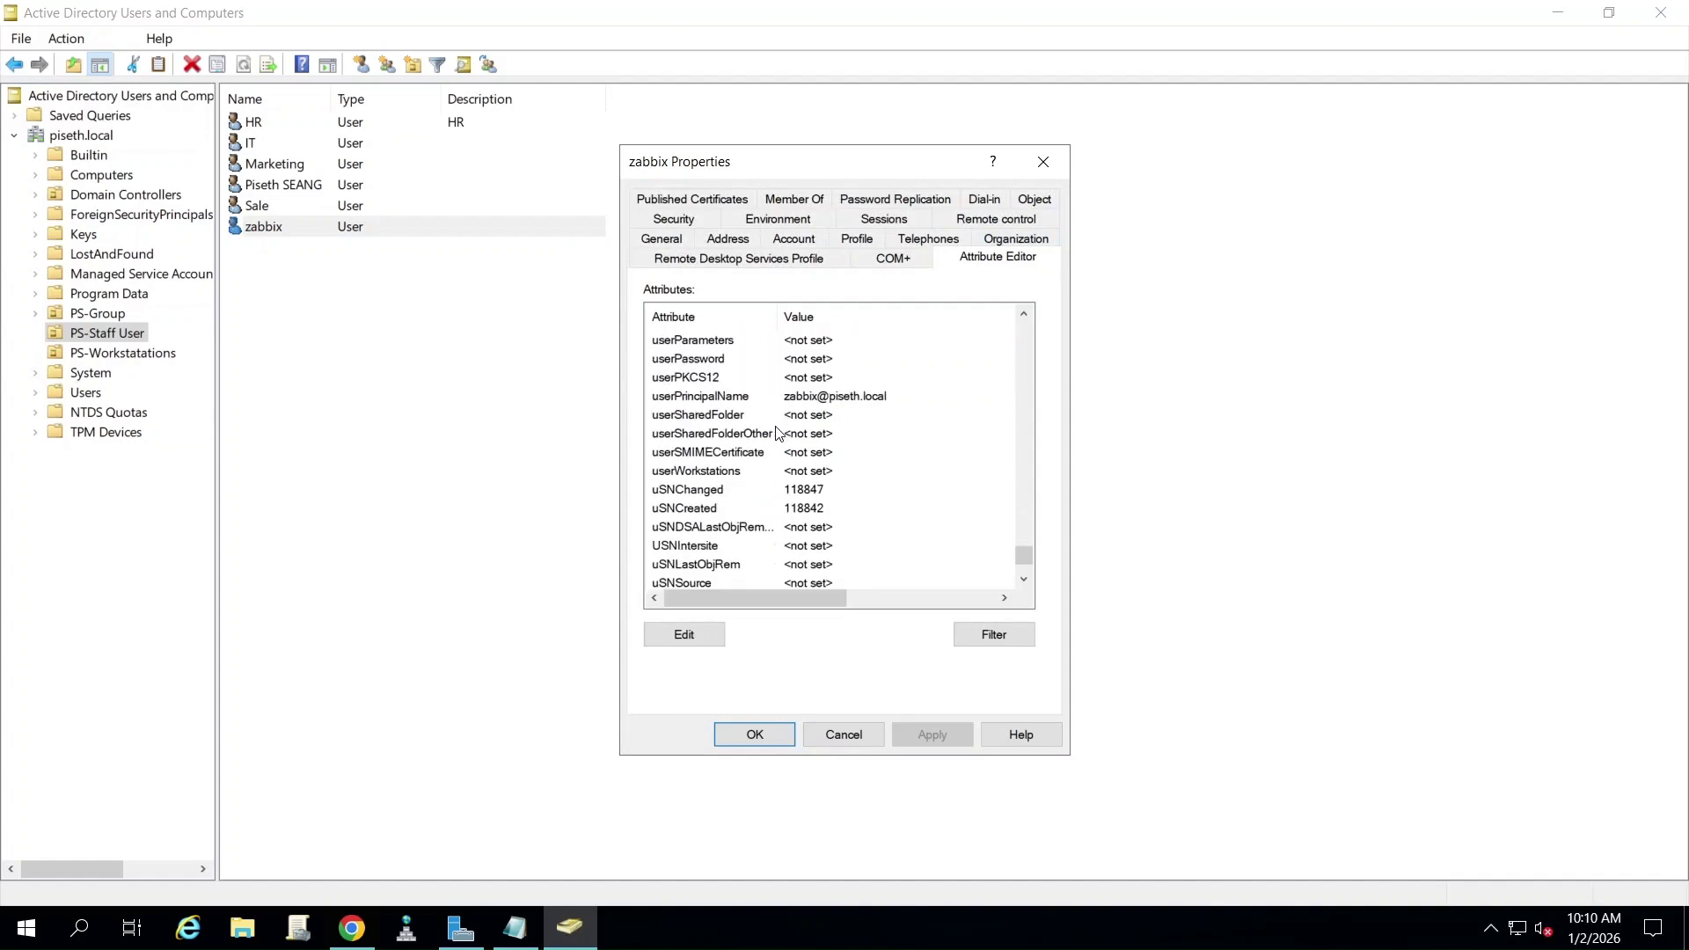
left_click(812, 397)
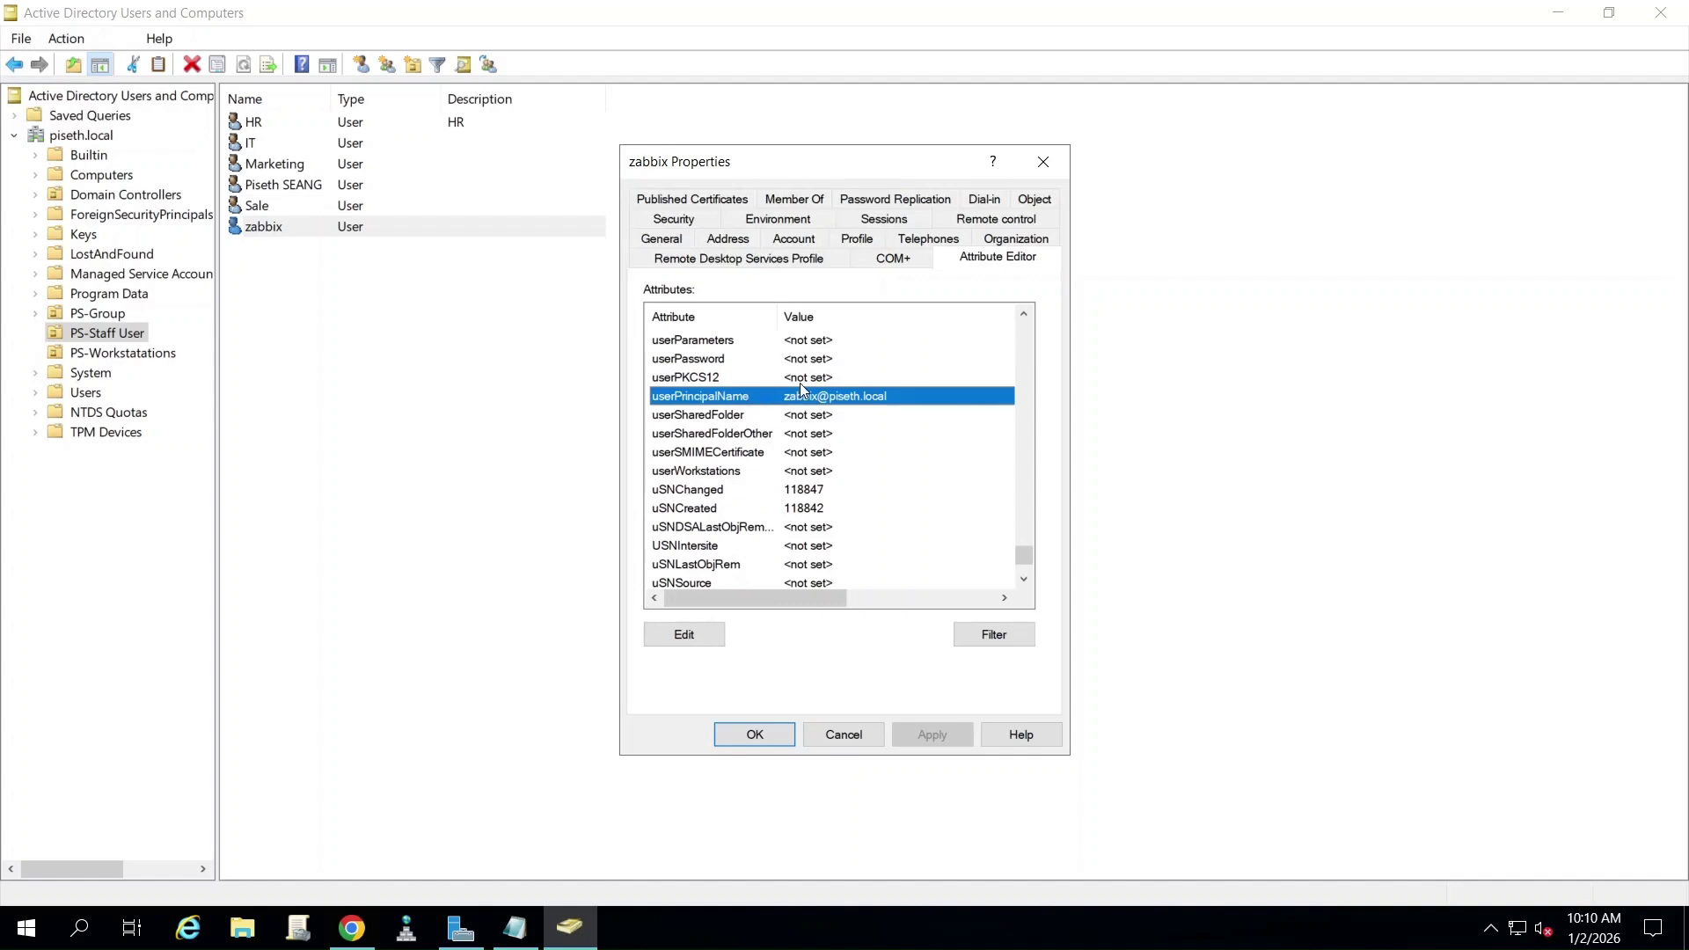
left_click(353, 928)
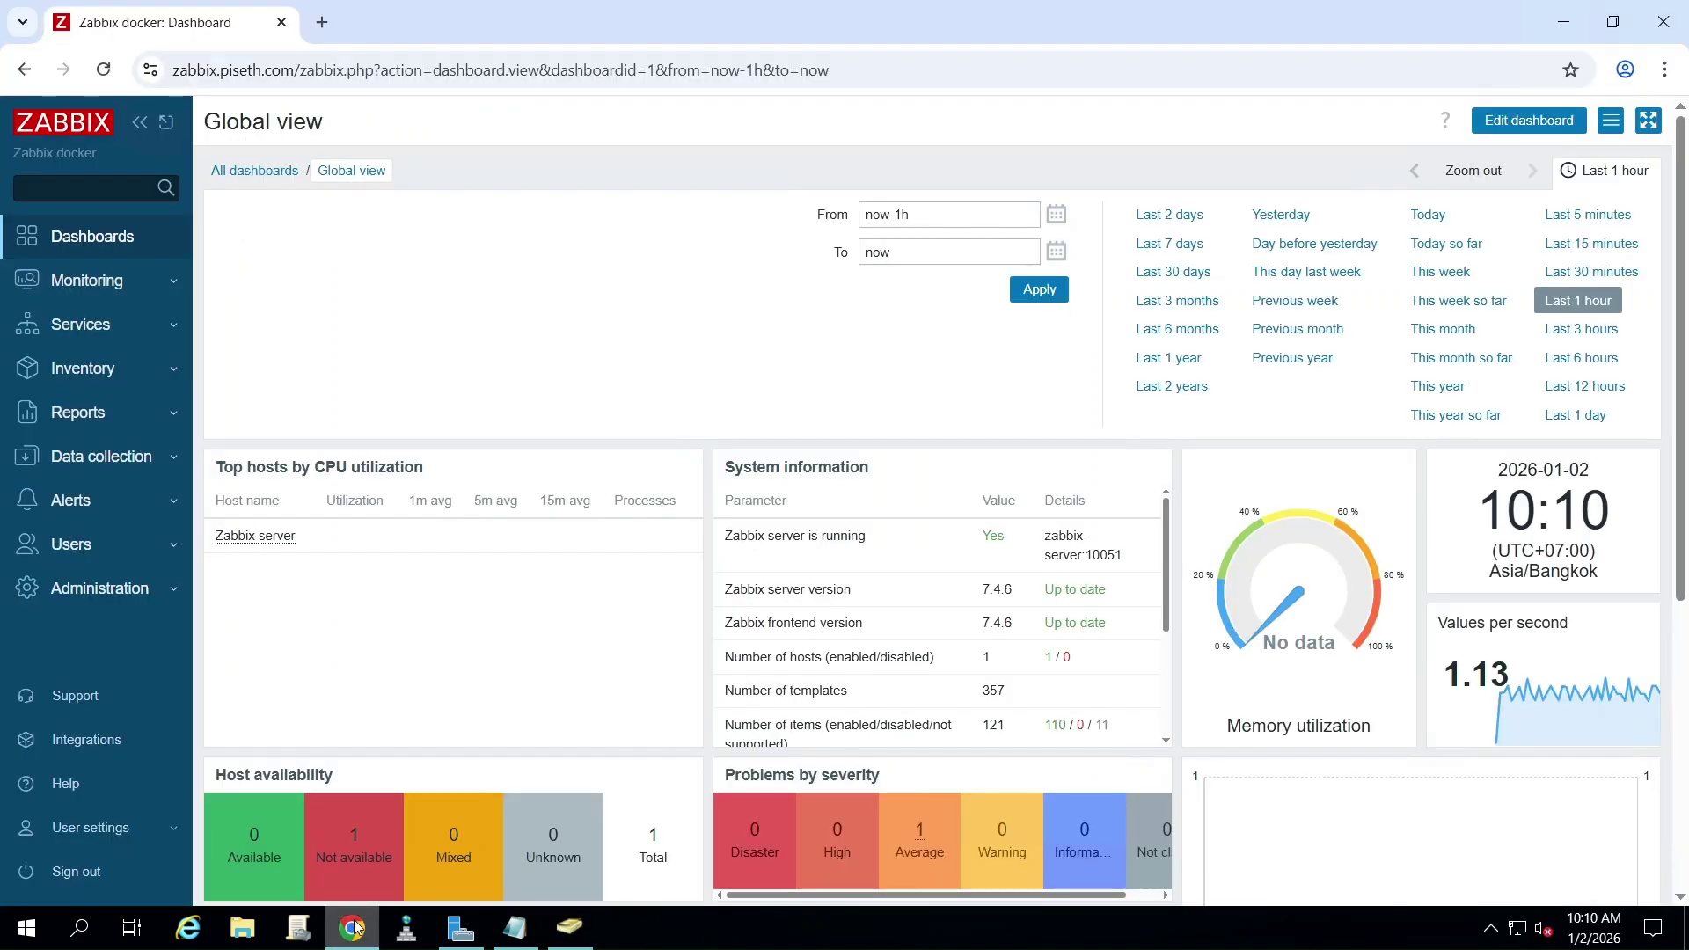
- Add '2. Create ldap authenthication' below step 1 in the Notepad notes
left_click(517, 926)
key("BackSpace")
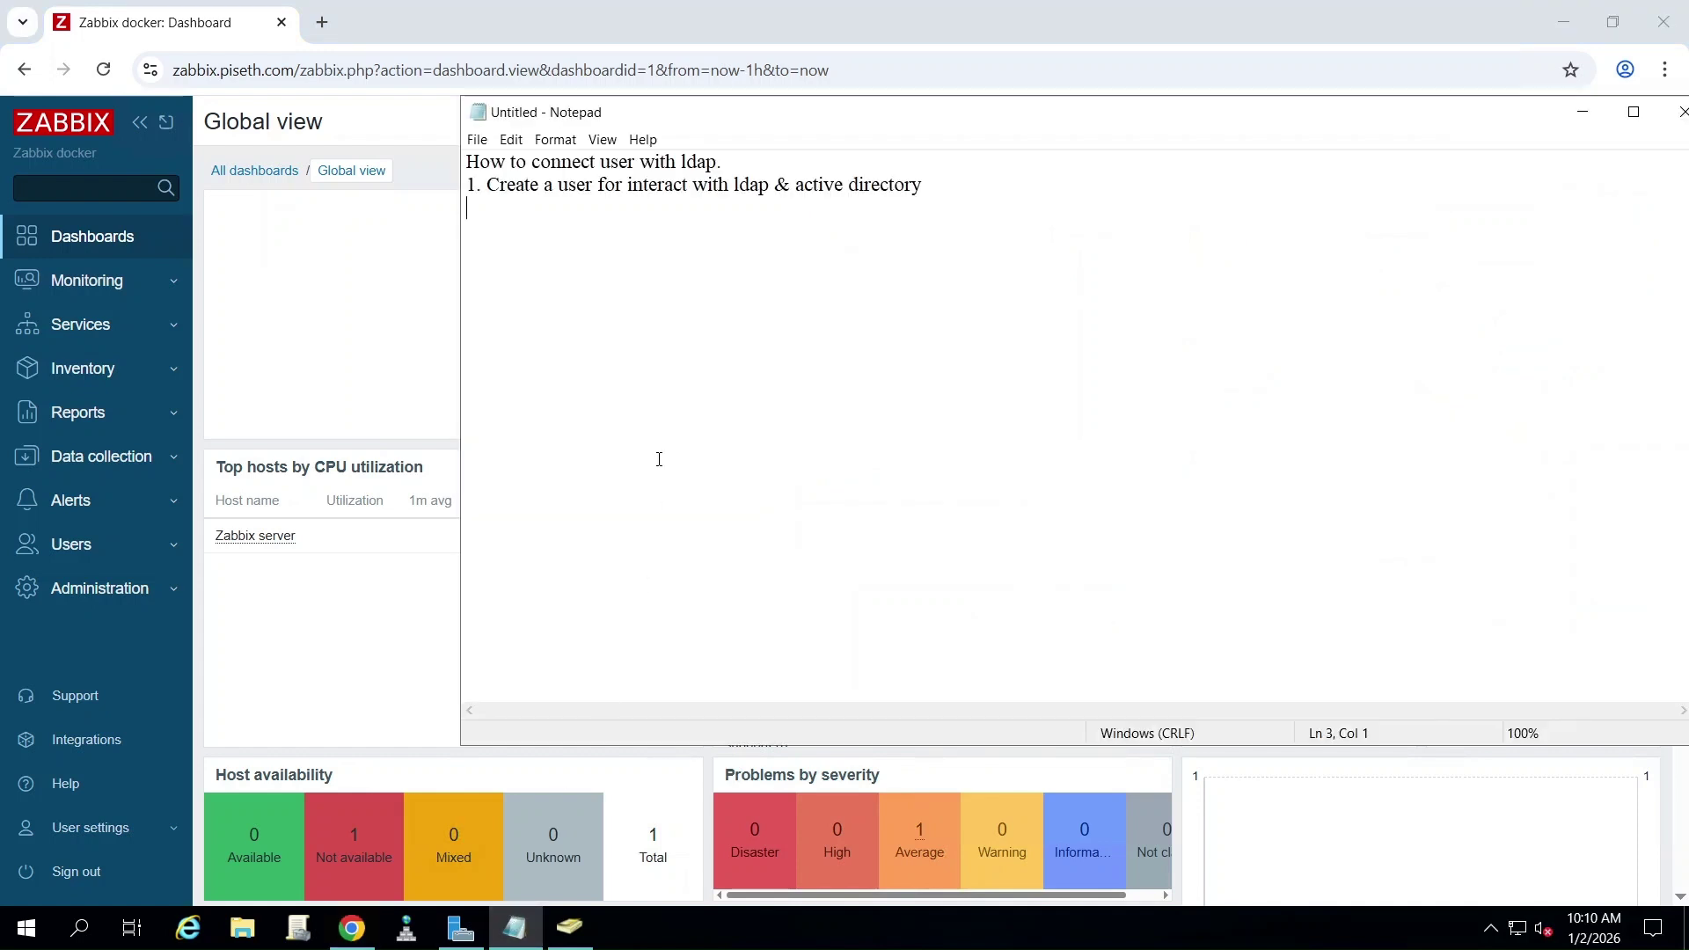
type("2. C")
key("BackSpace")
type("C")
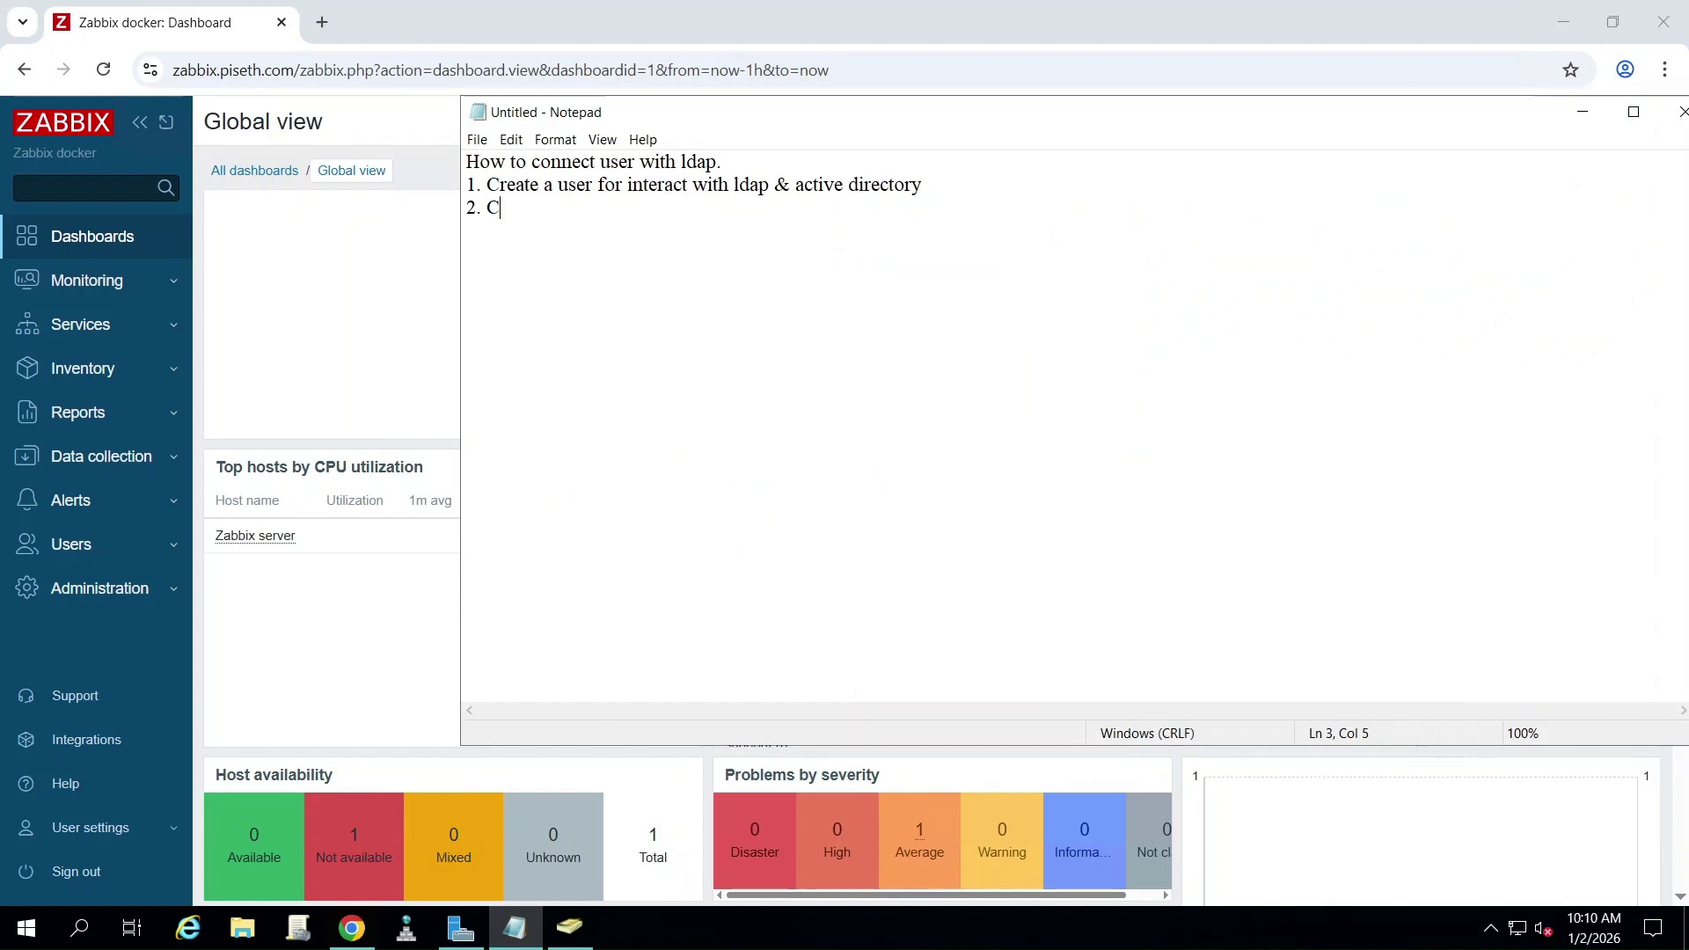
type("reate lda")
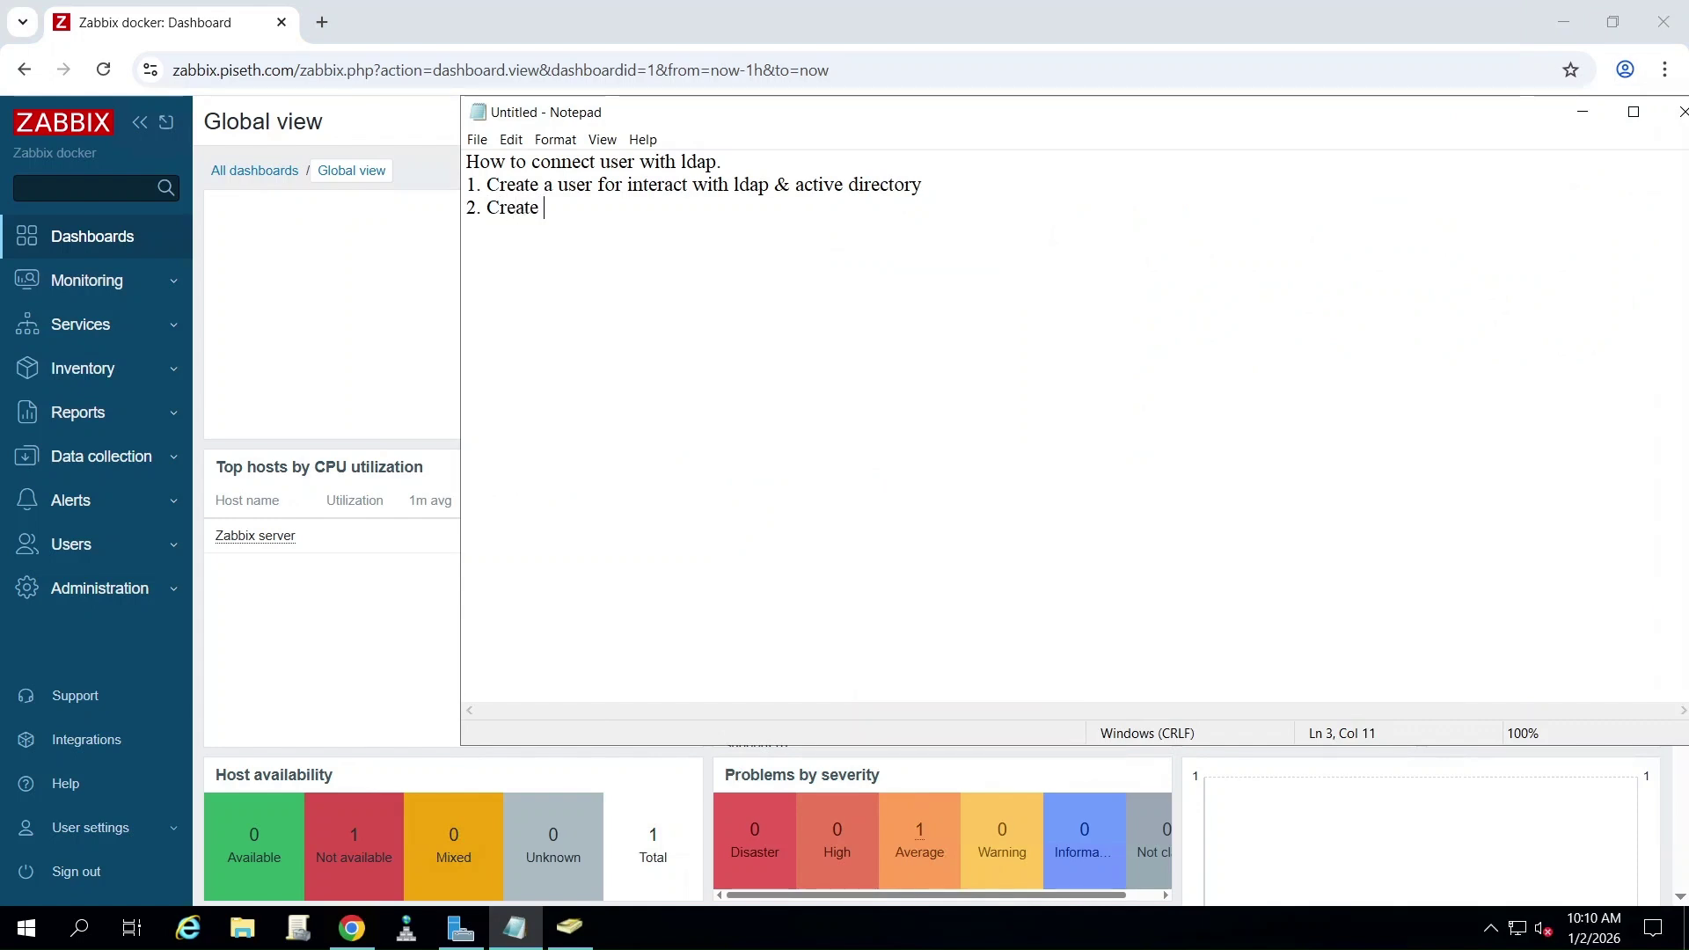
key("BackSpace")
key("BackSpace")
key("BackSpace")
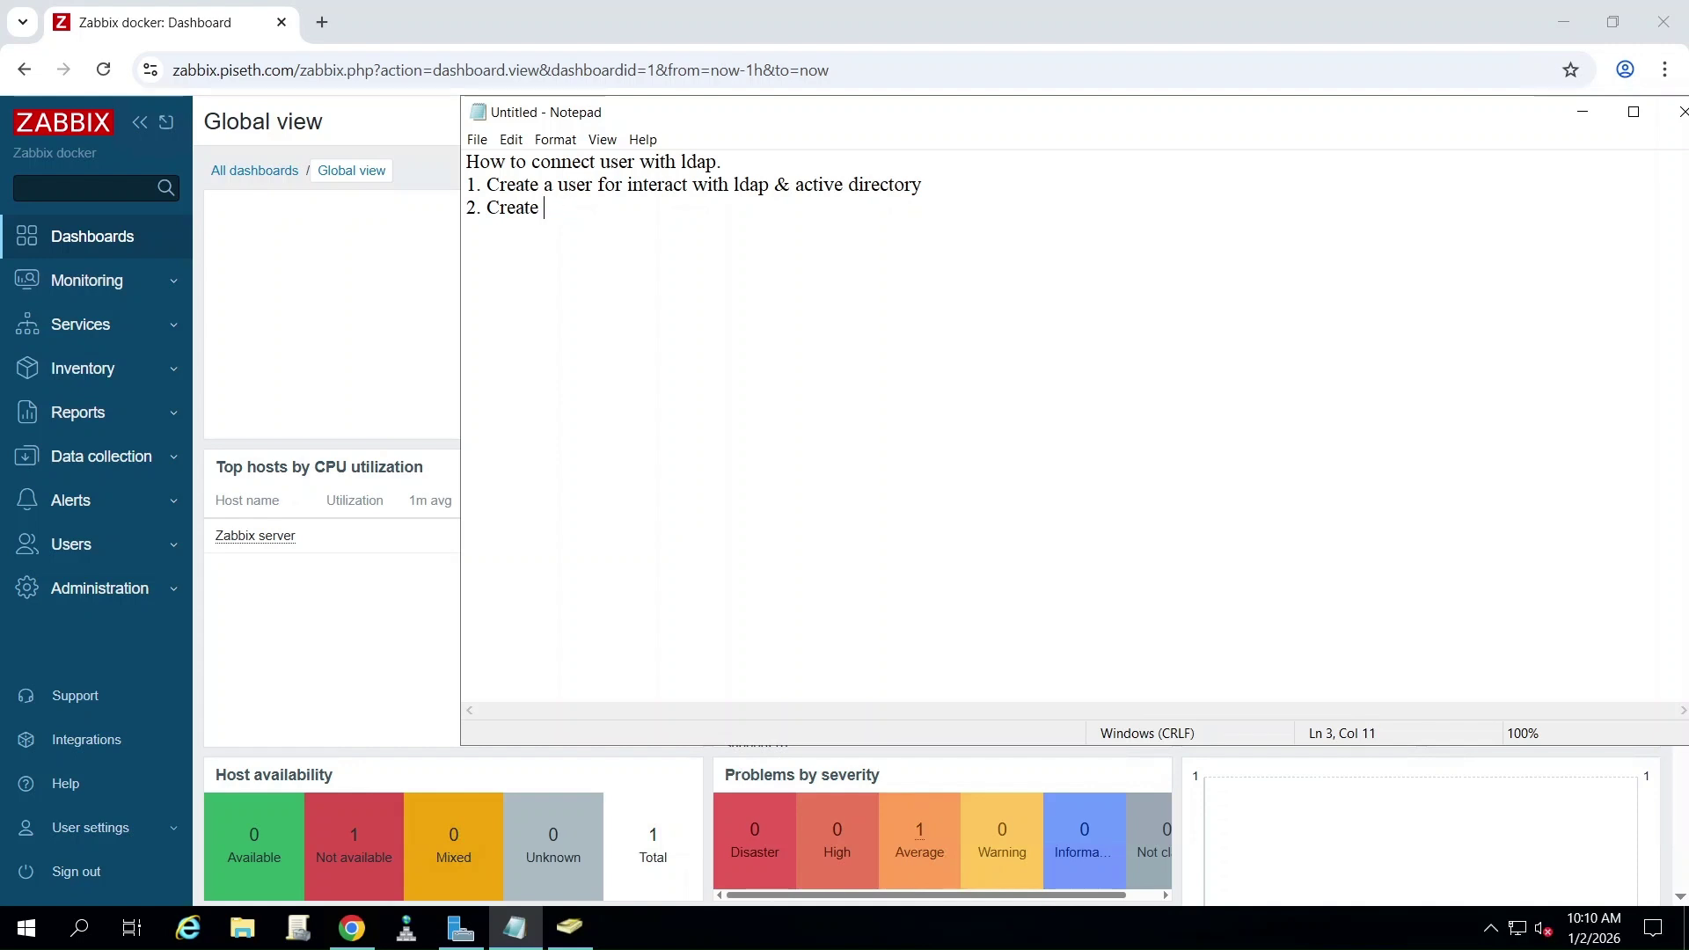
type("ldap authenthication")
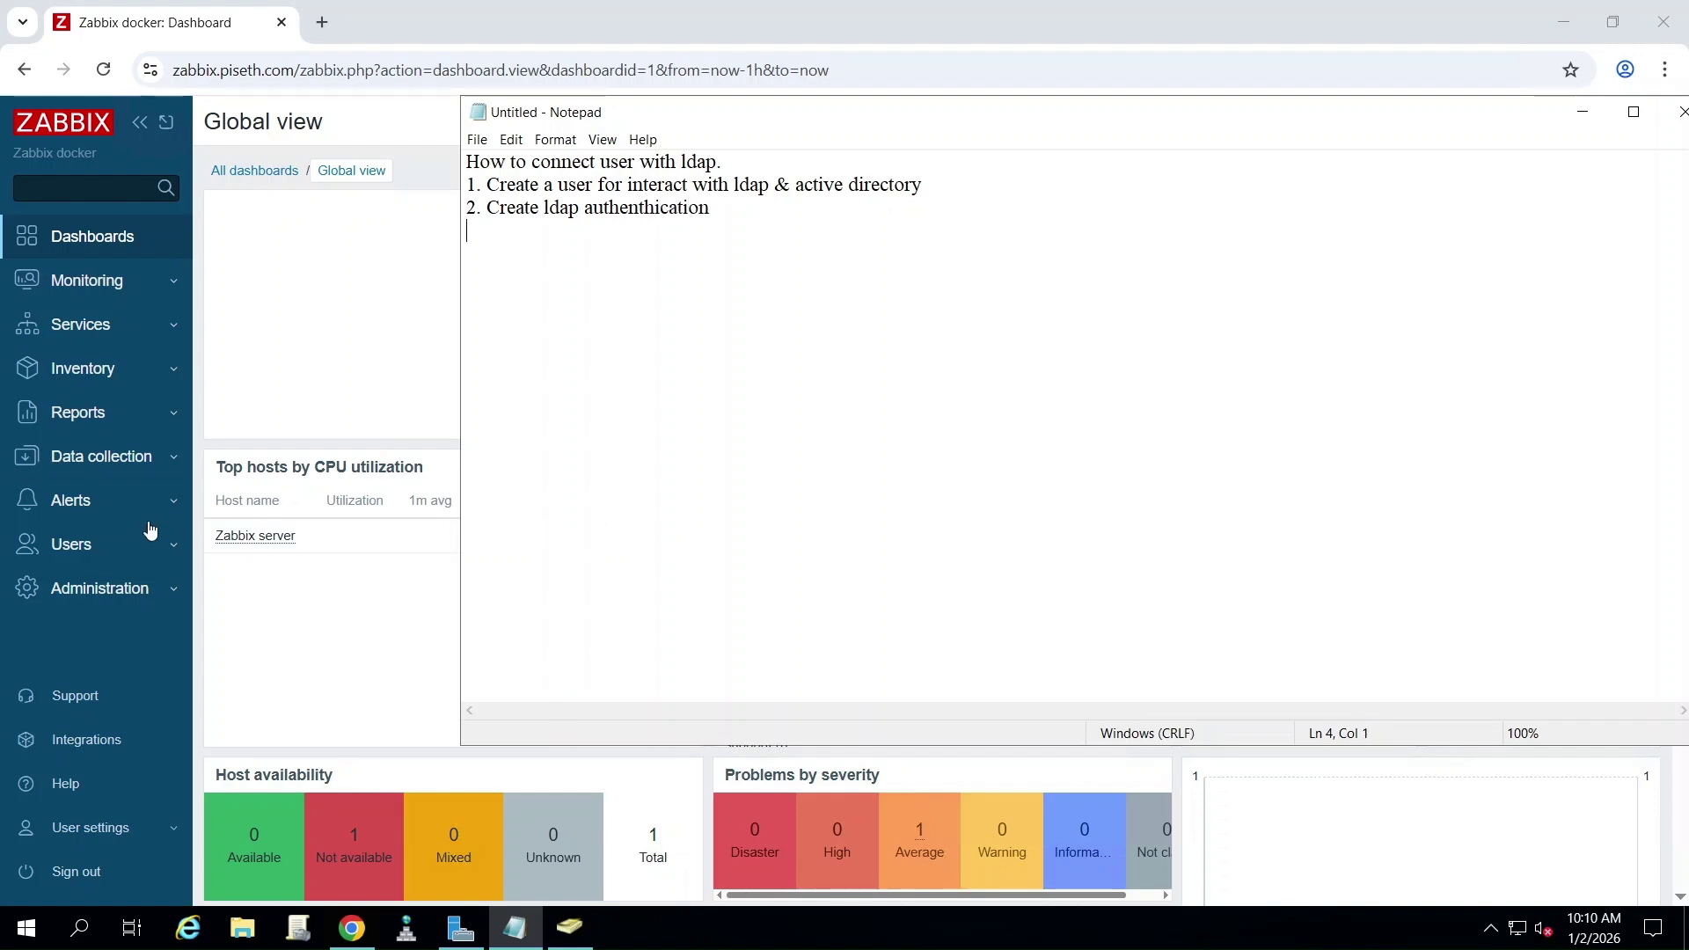
- Under Users > Authentication, open LDAP settings and tick Enable LDAP authentication
left_click(85, 546)
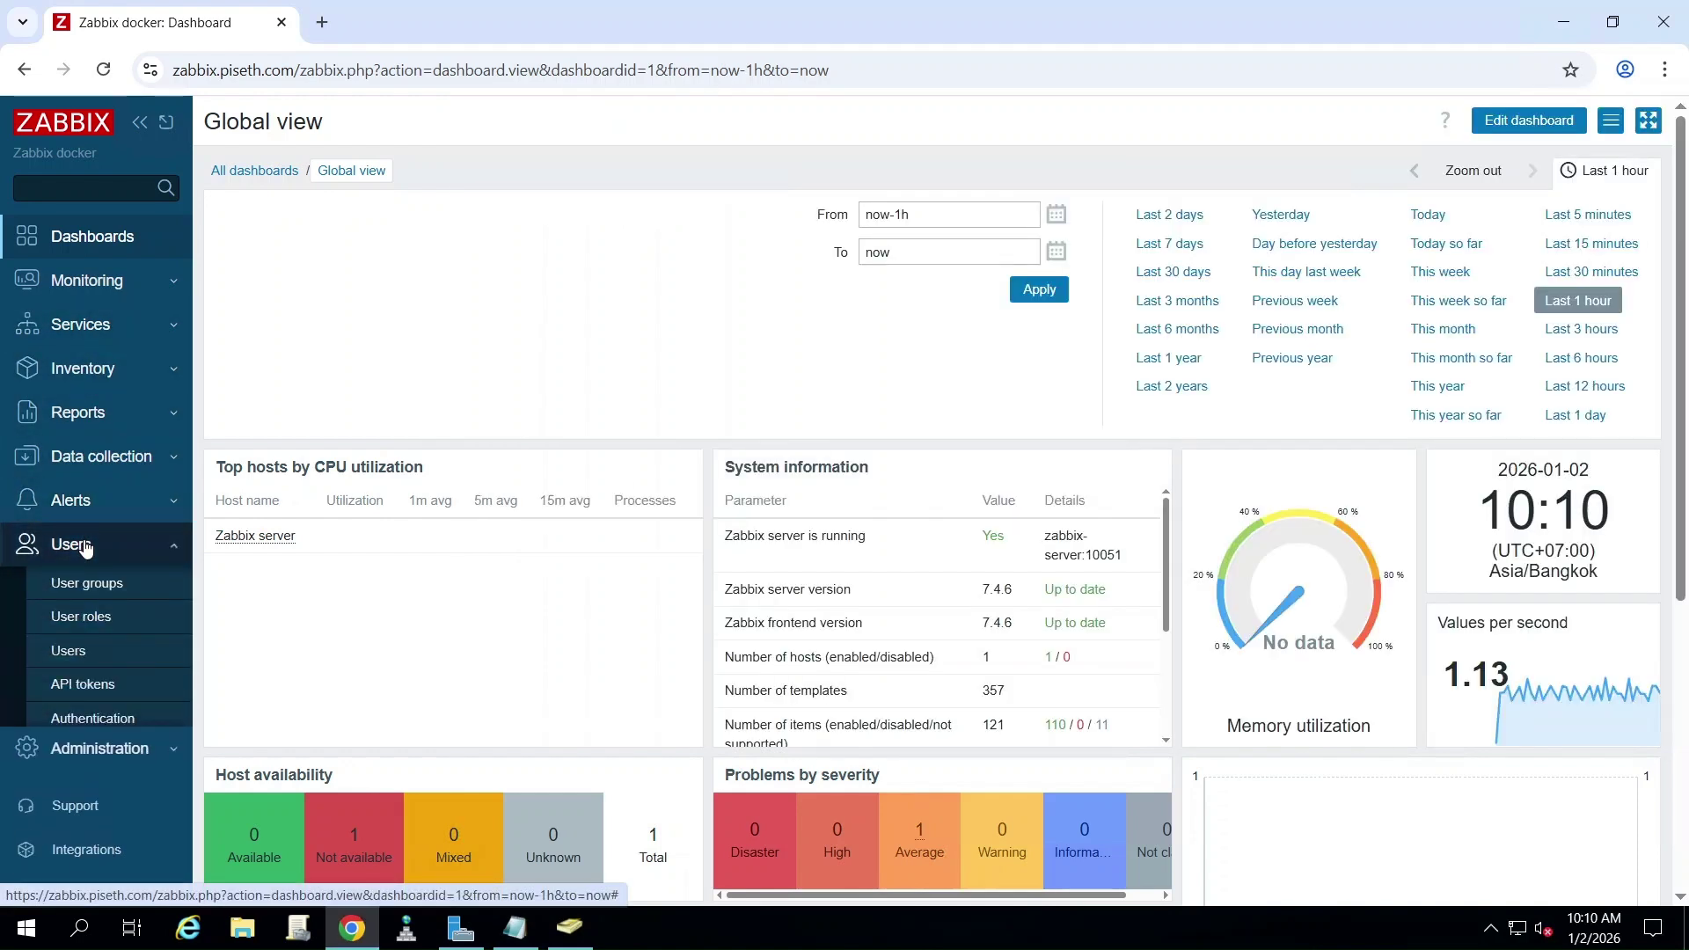
left_click(80, 718)
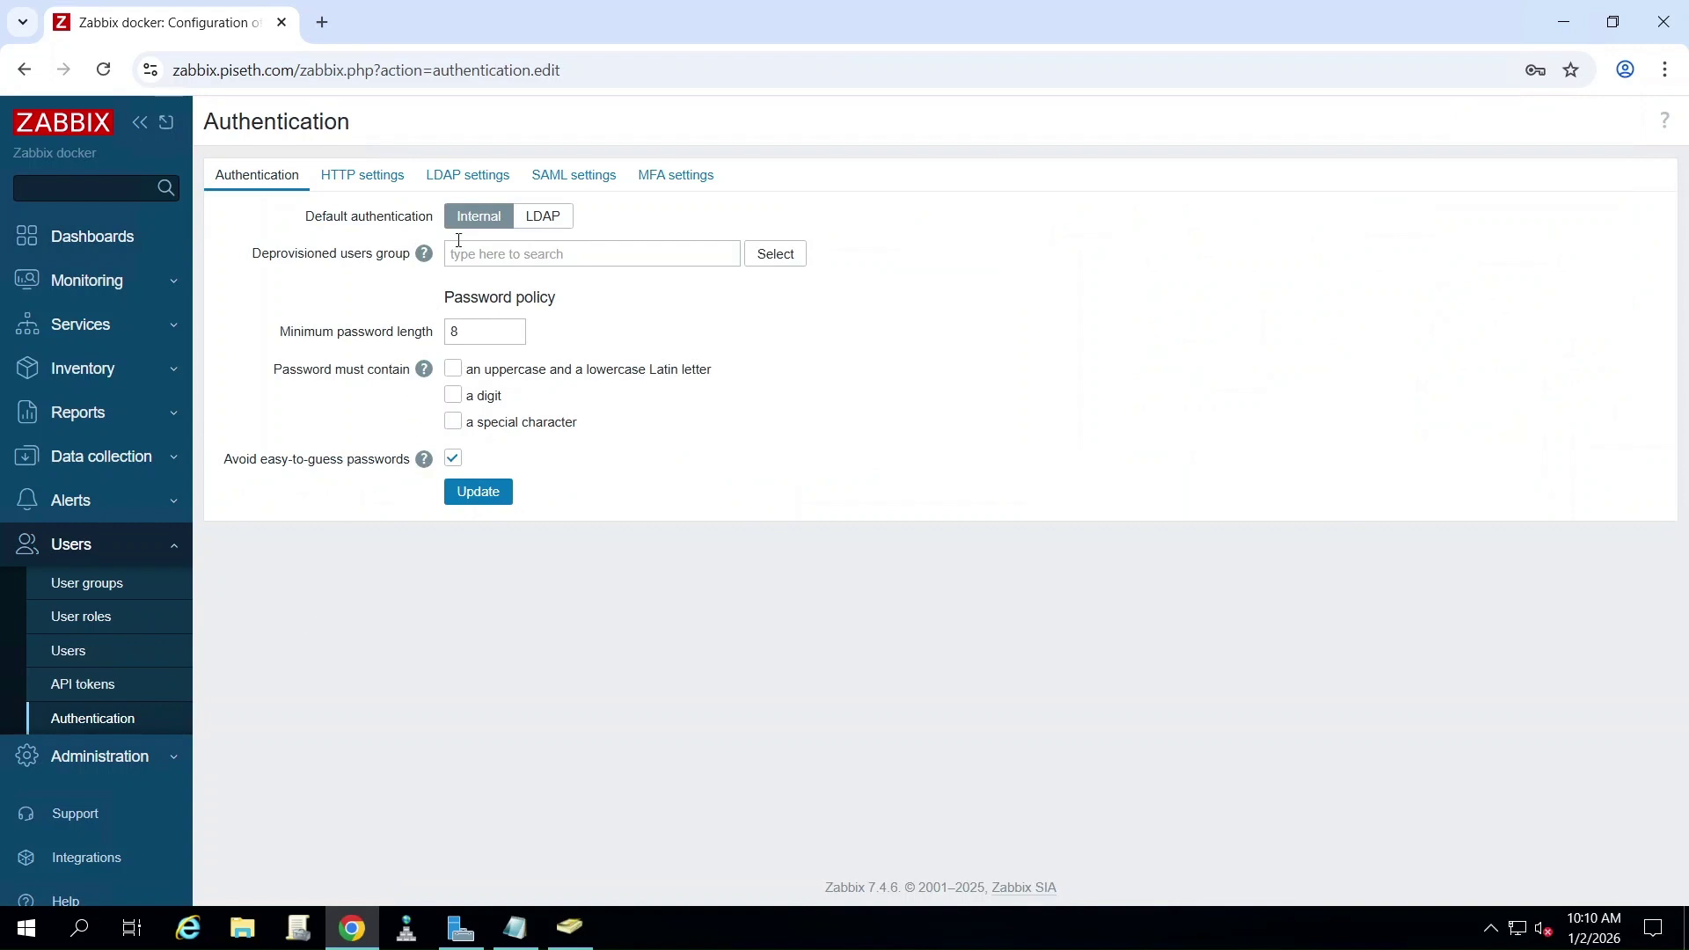
left_click(473, 173)
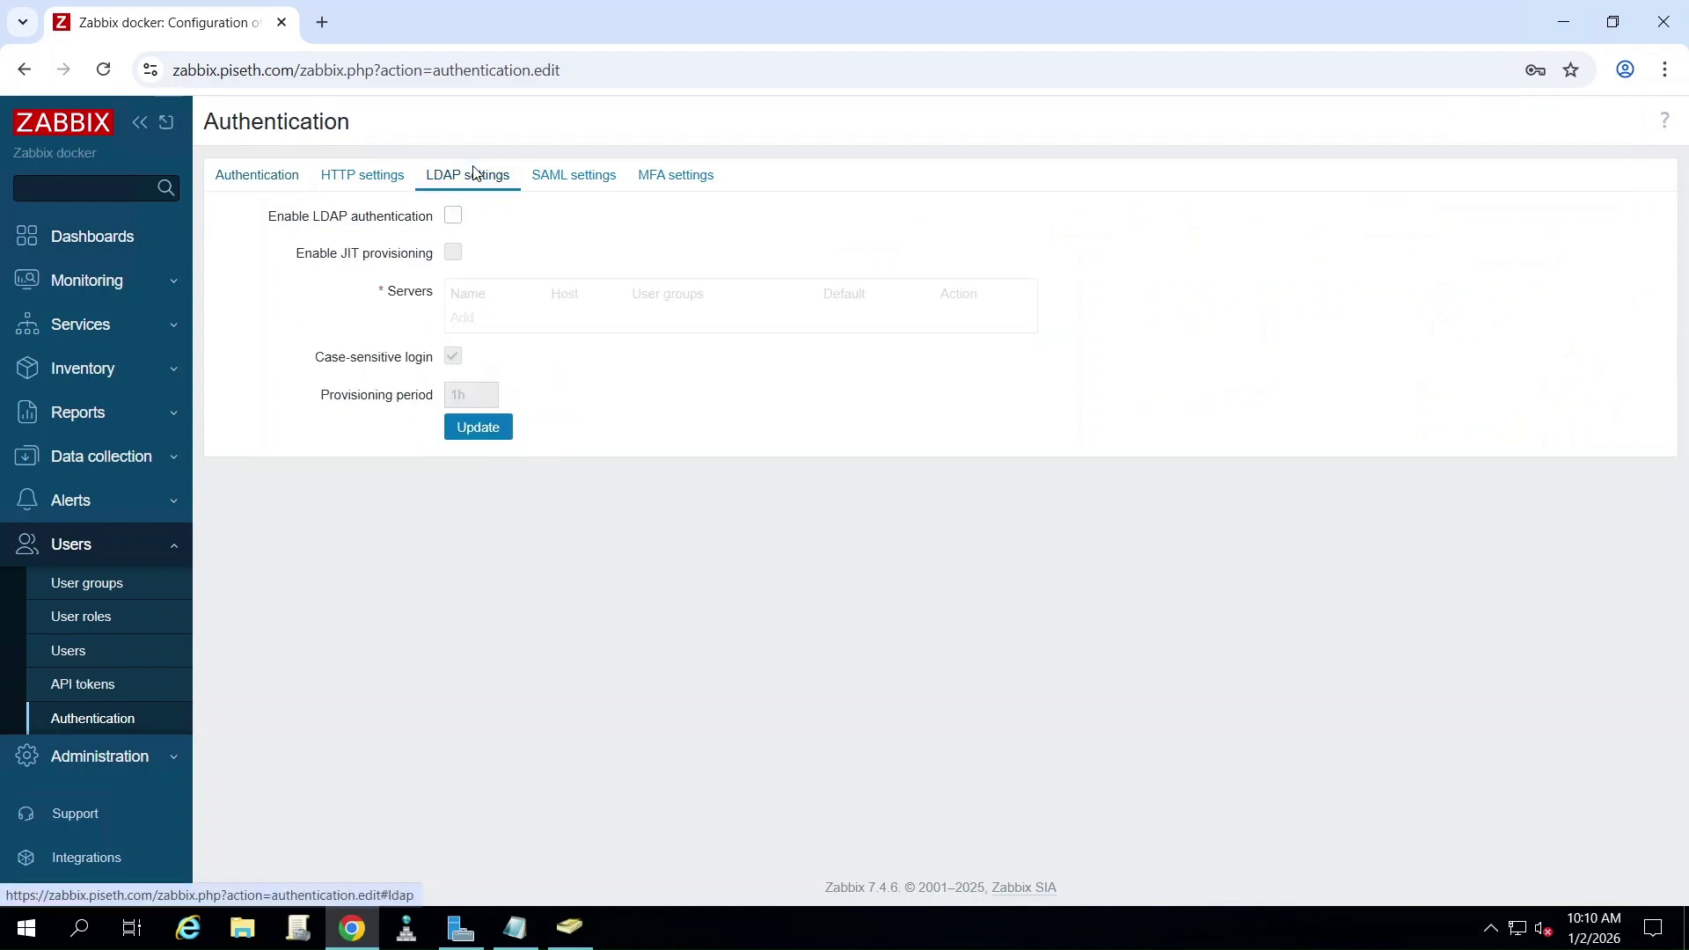
left_click(454, 216)
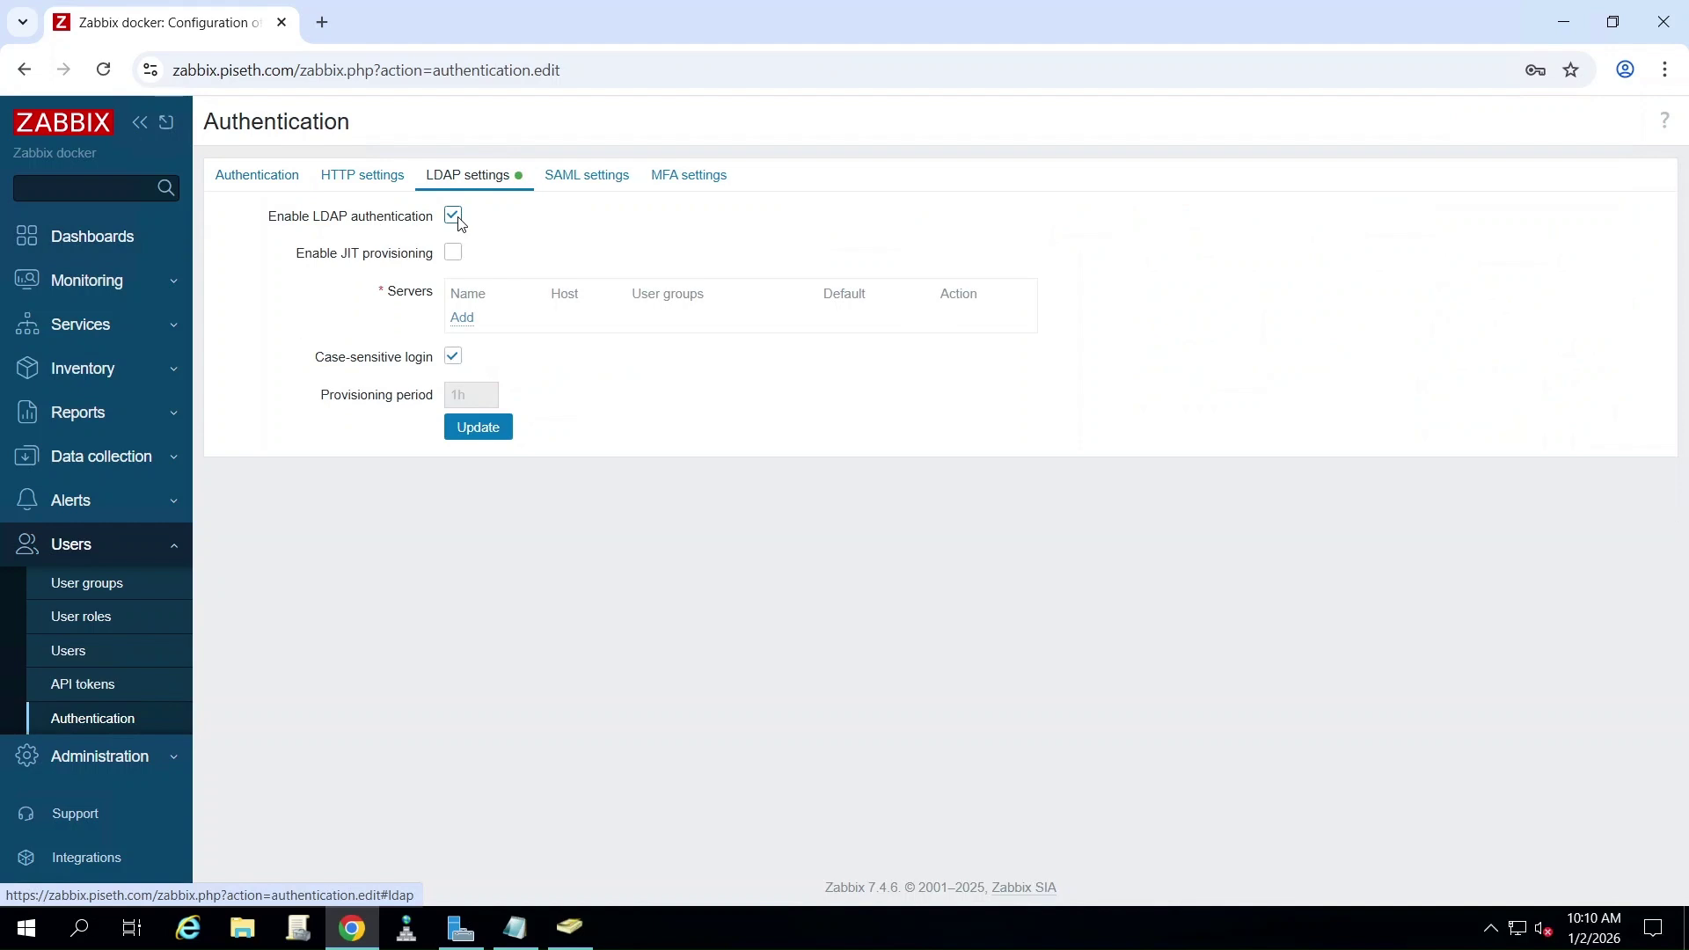
- Start a new LDAP server named piseth.local, host 20.20.20.2, base DN dc=piseth,dc=local
left_click(463, 320)
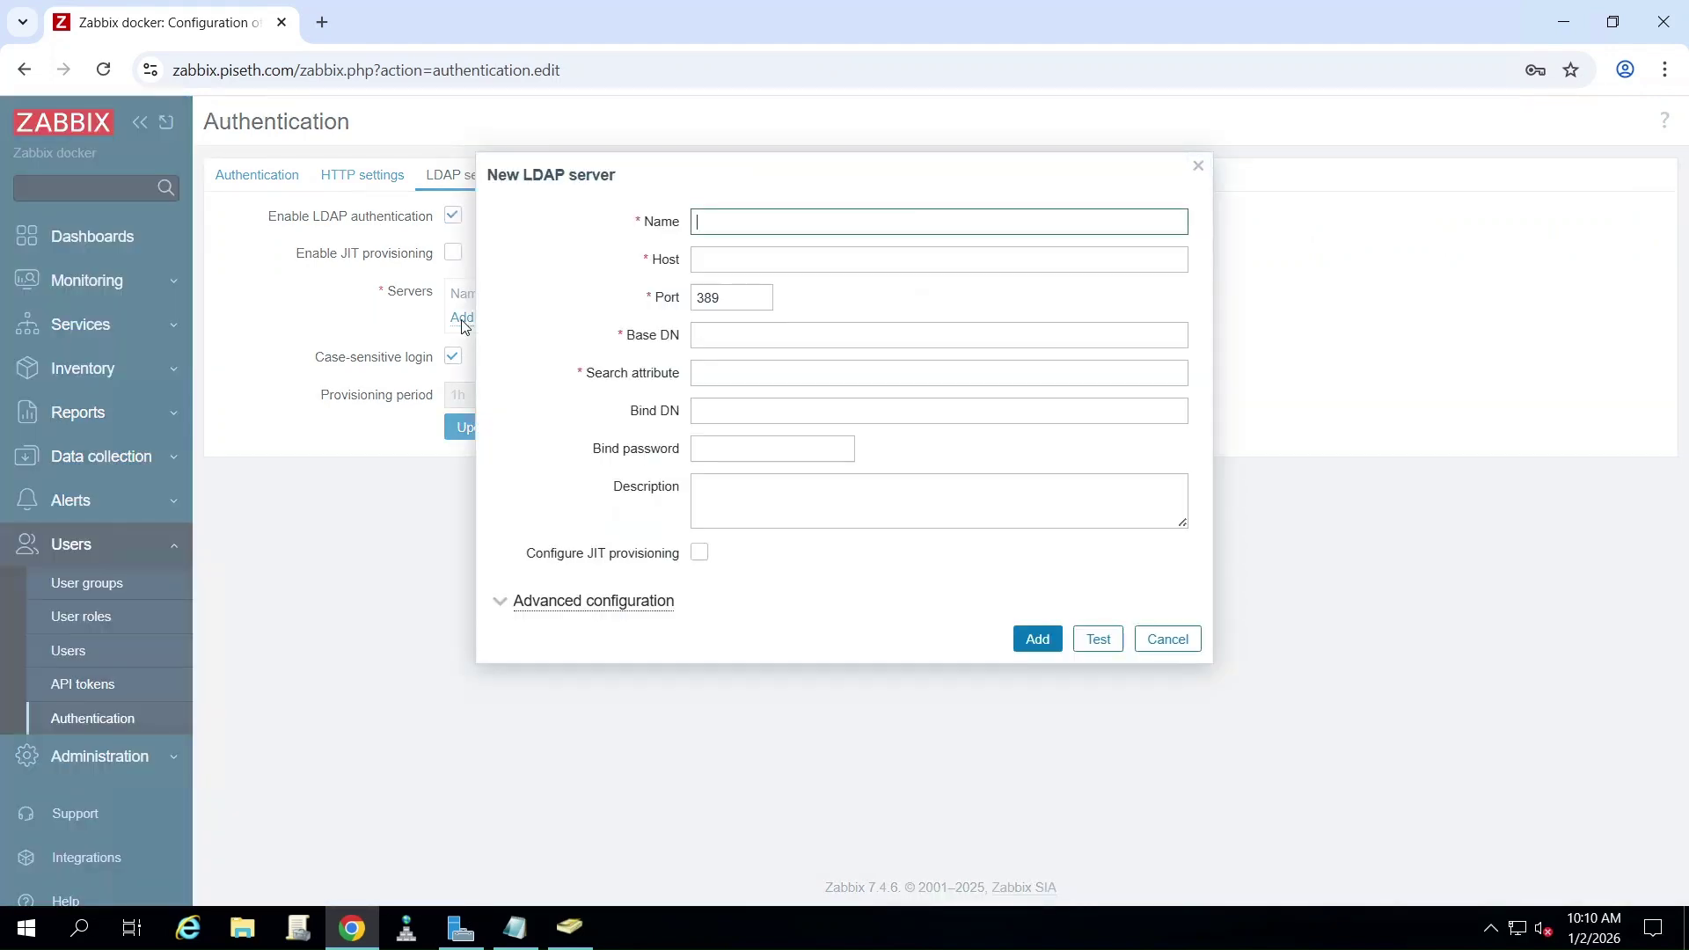
left_click(746, 221)
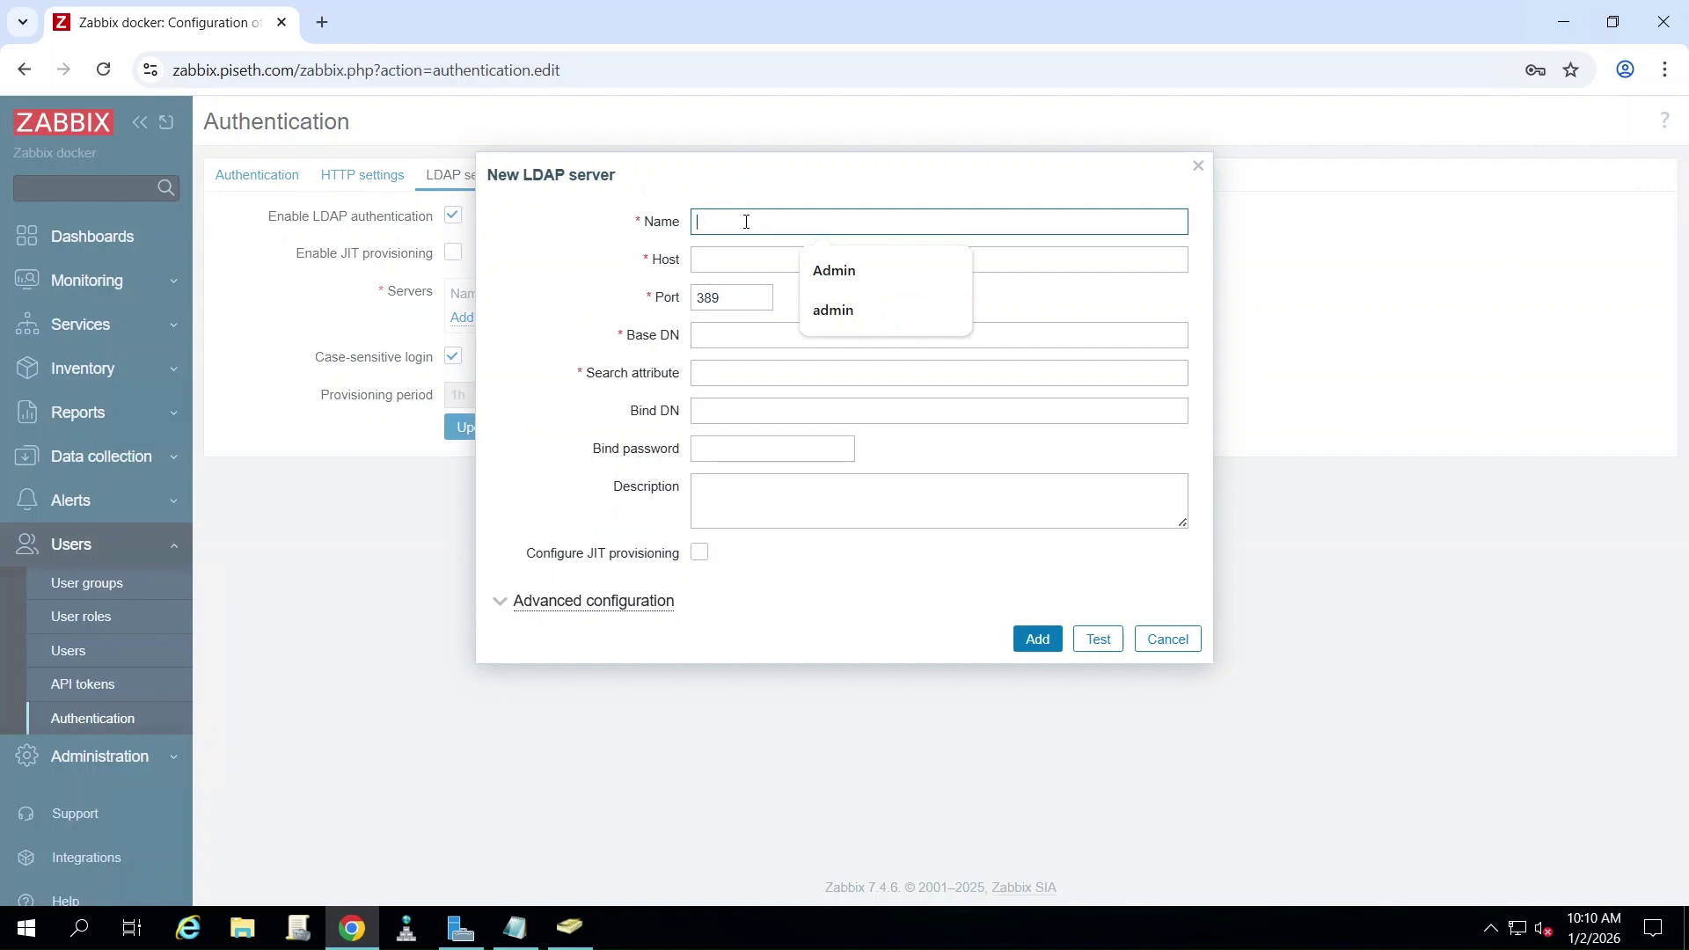
type("piseth.")
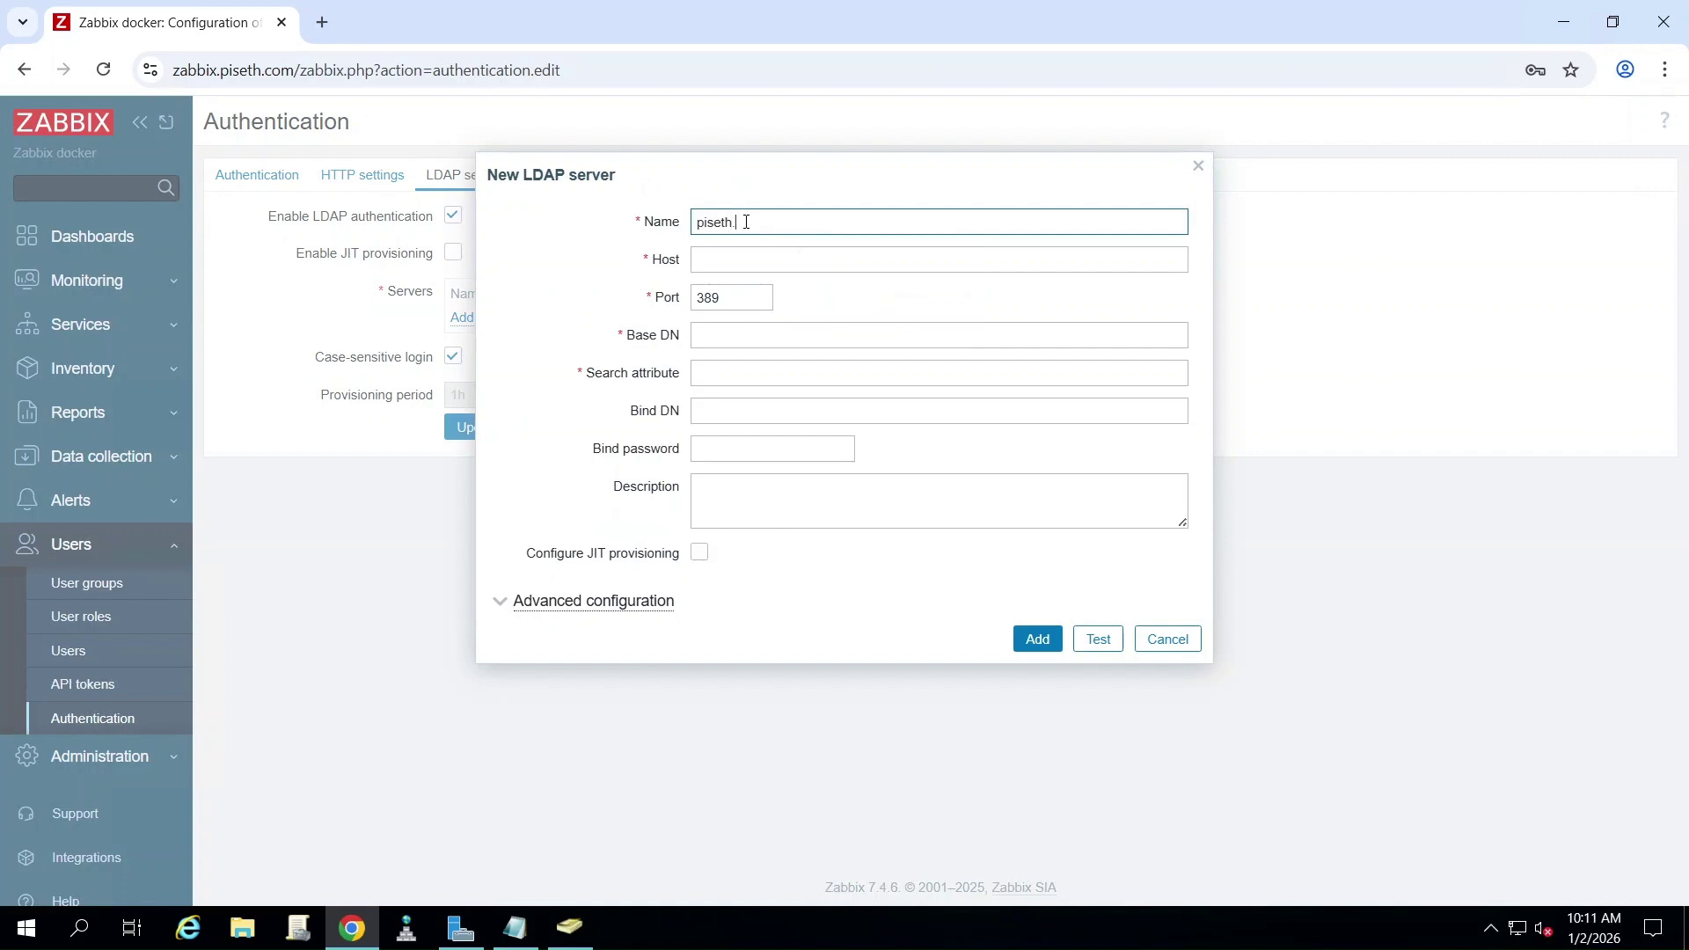
type("local")
left_click(752, 260)
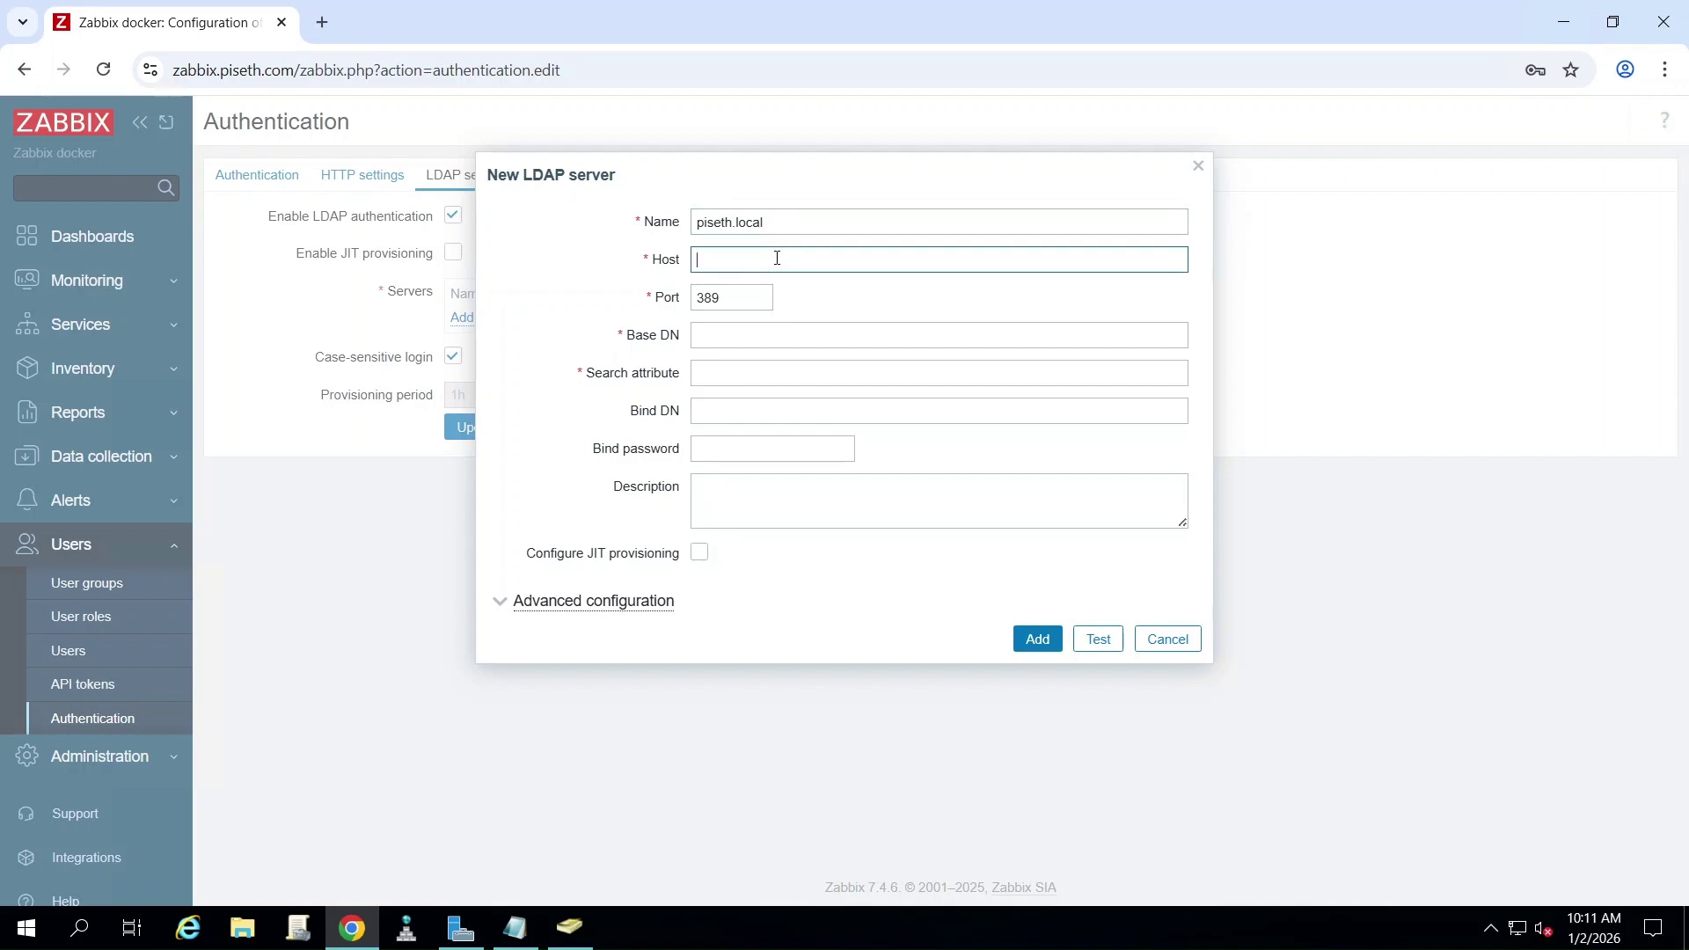
type("20.20.20.2")
left_click(730, 339)
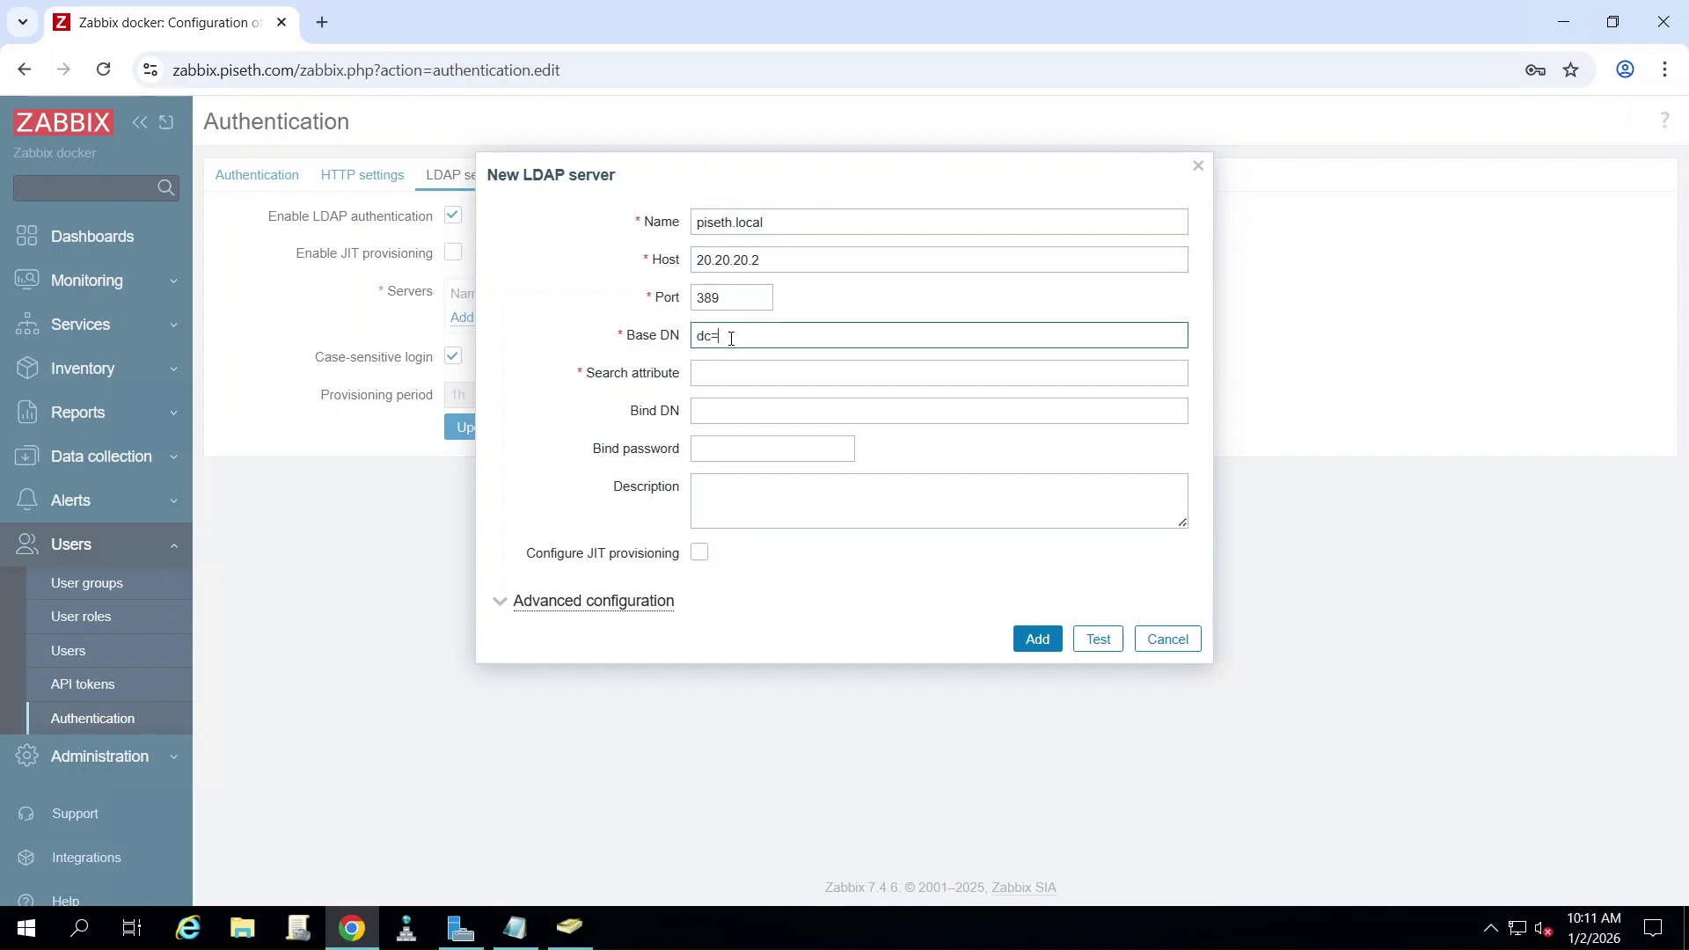
type("dc=piseth,dc=local")
- Set search attribute sAMAccountName, the zabbix bind DN and bind password, then add the server
key("Tab")
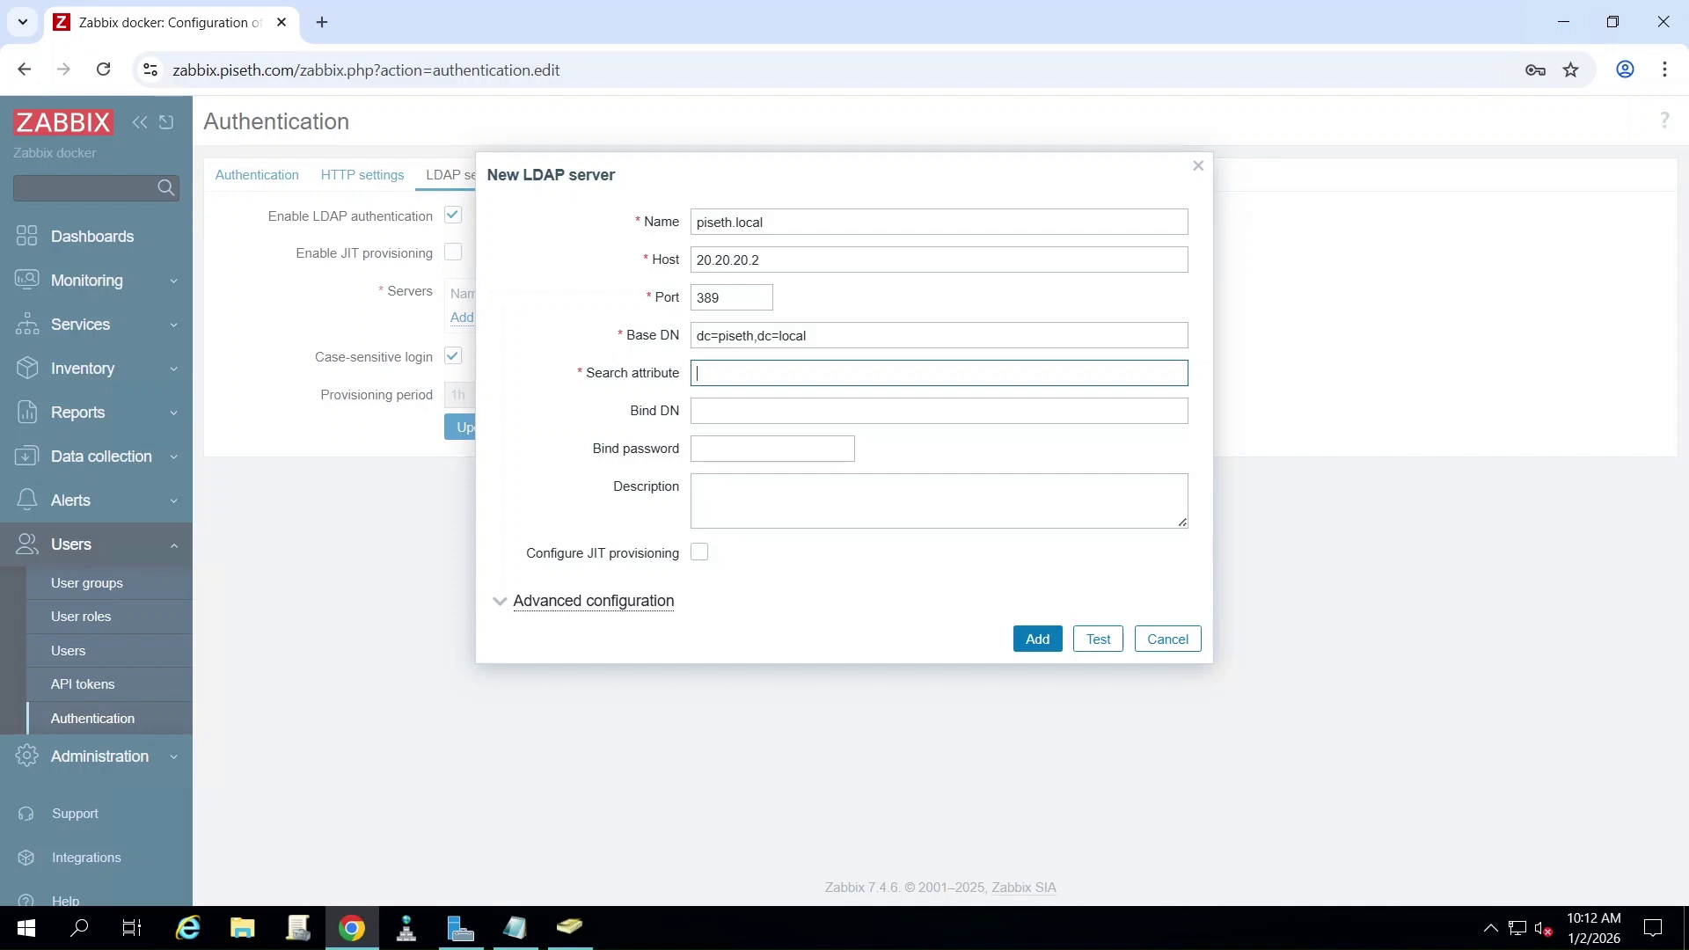
type("sAMAccountName")
left_click(762, 415)
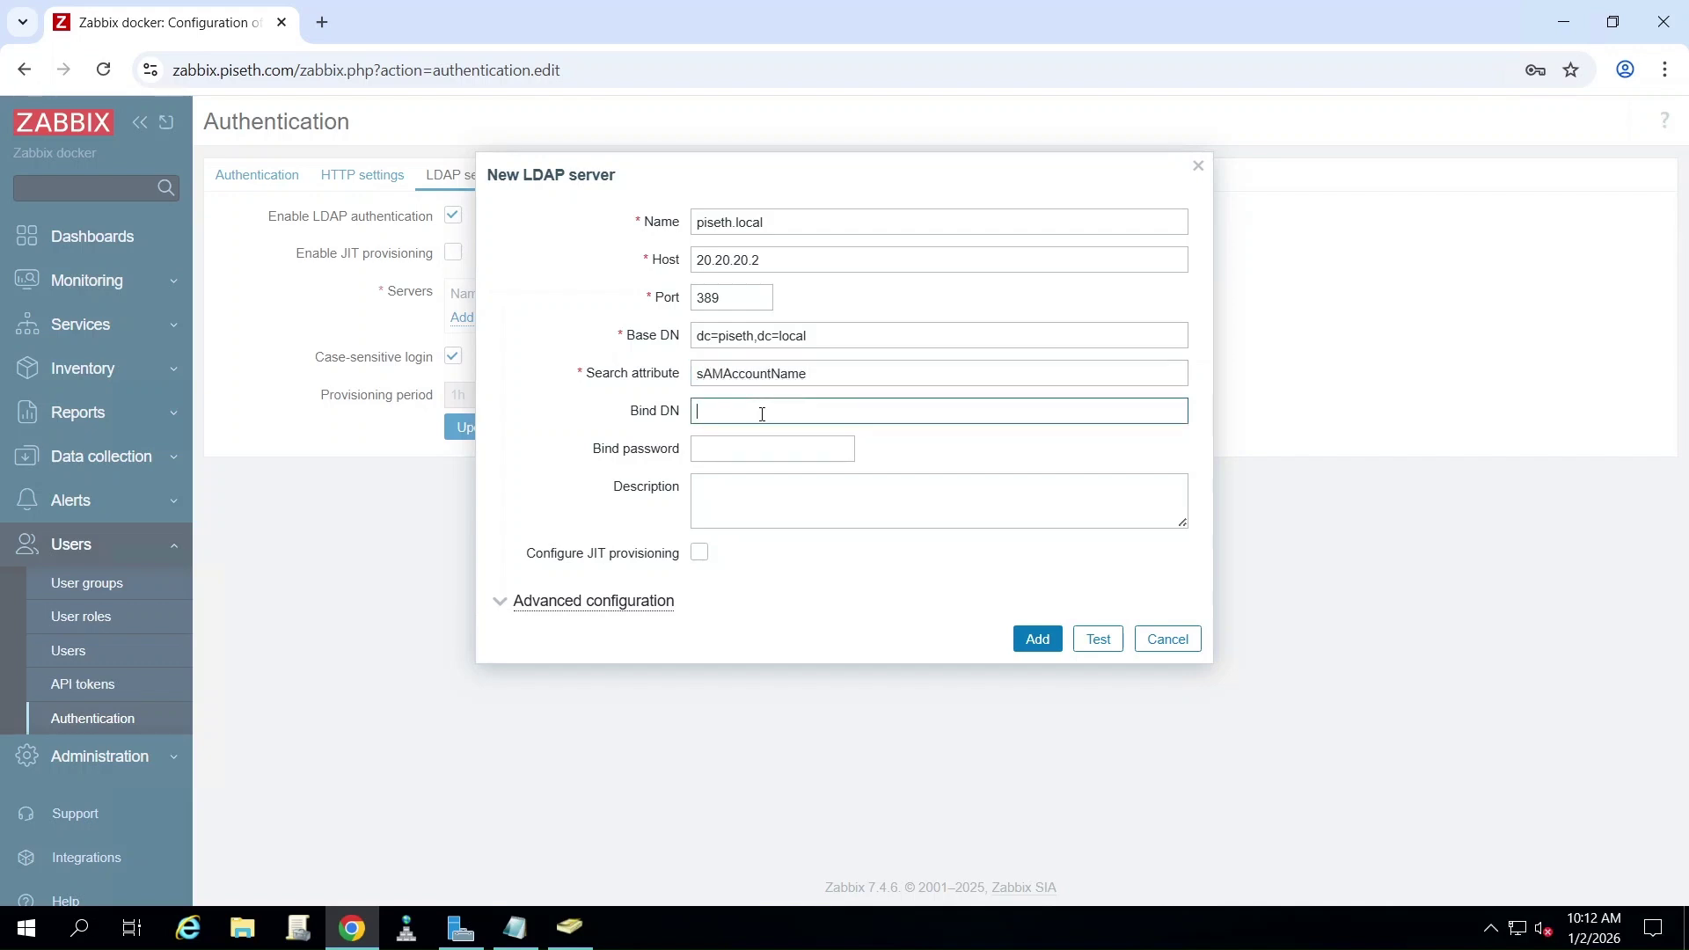
left_click(793, 454)
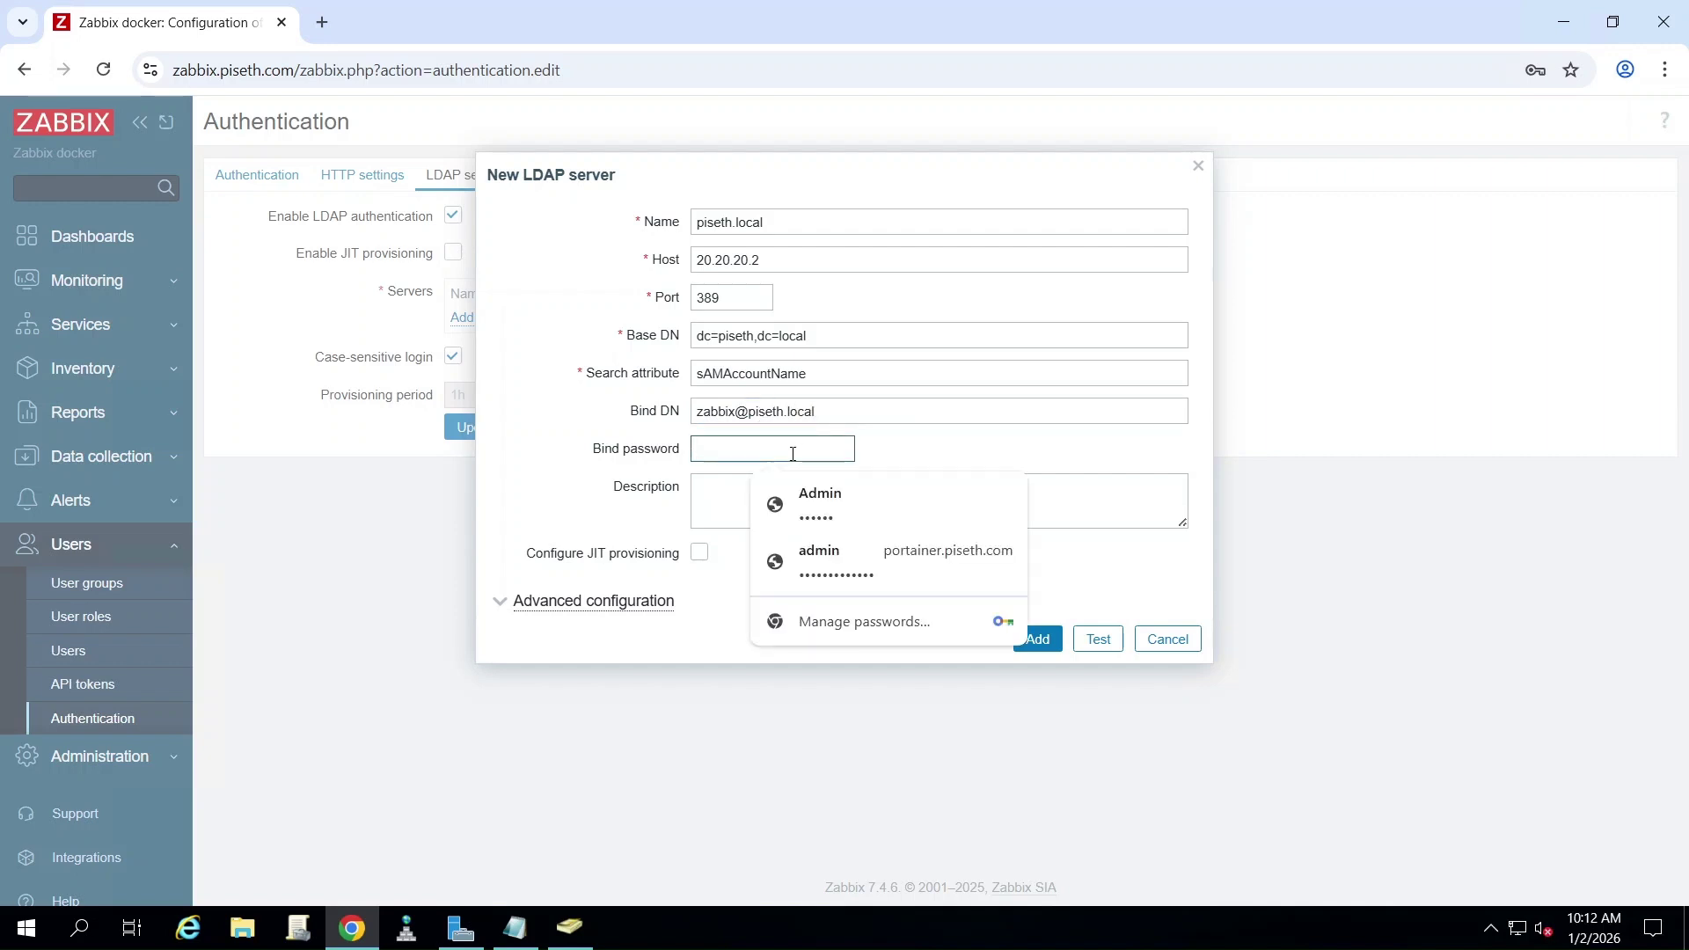
type("P")
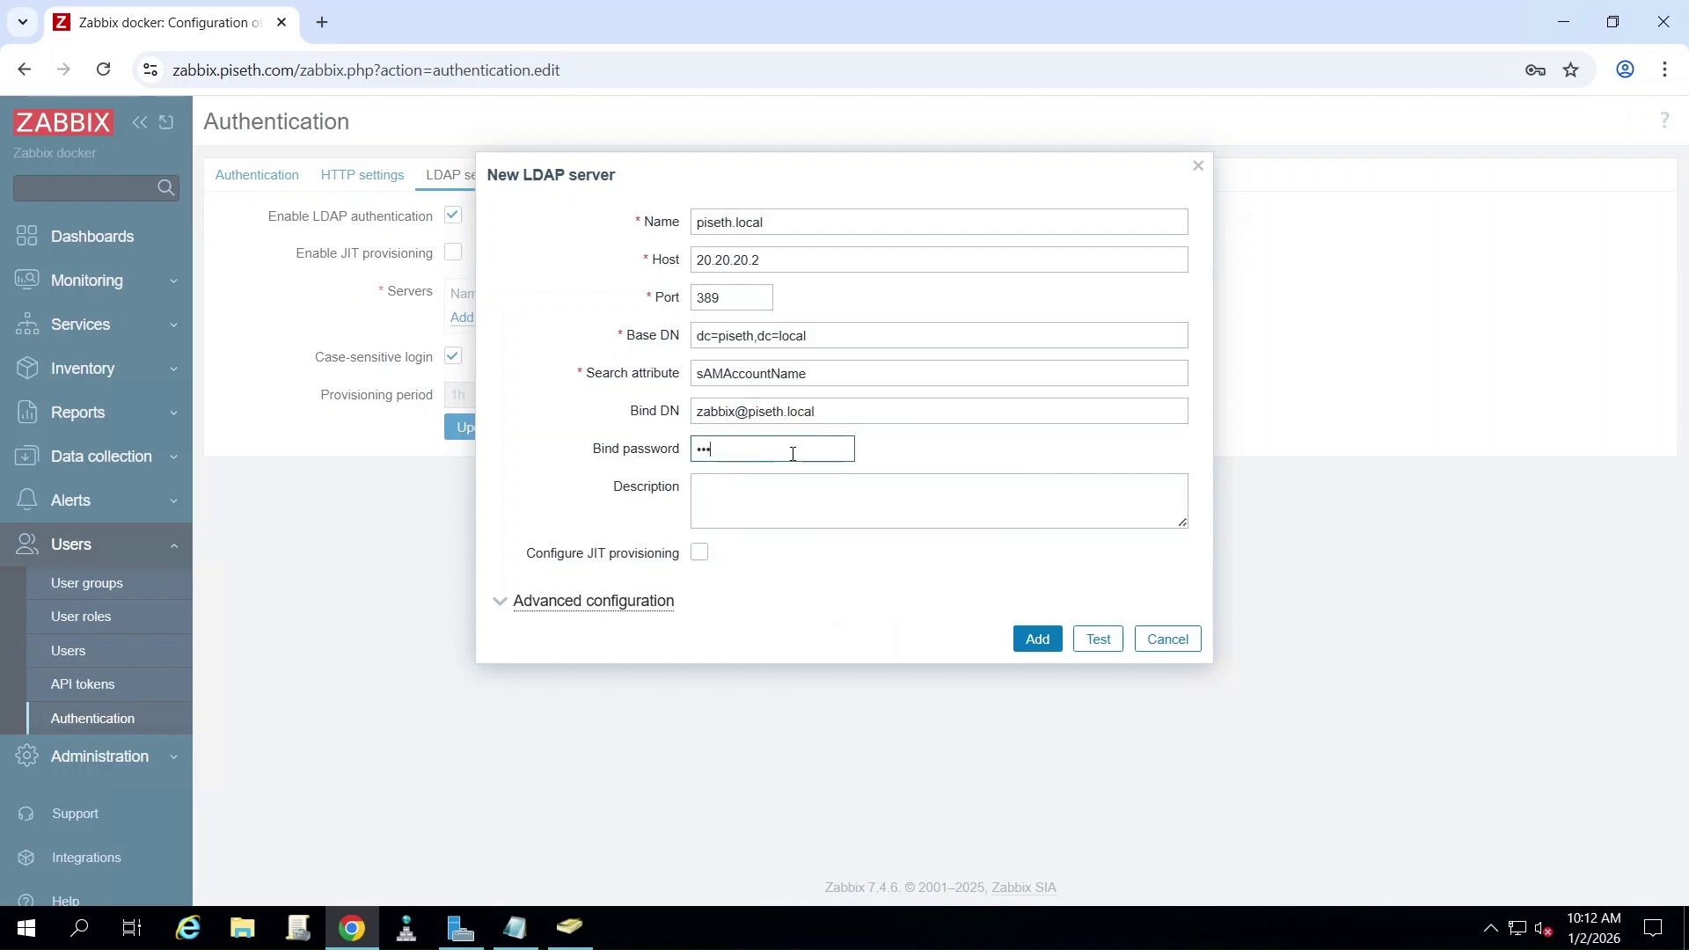
type("sw0r")
left_click(1047, 643)
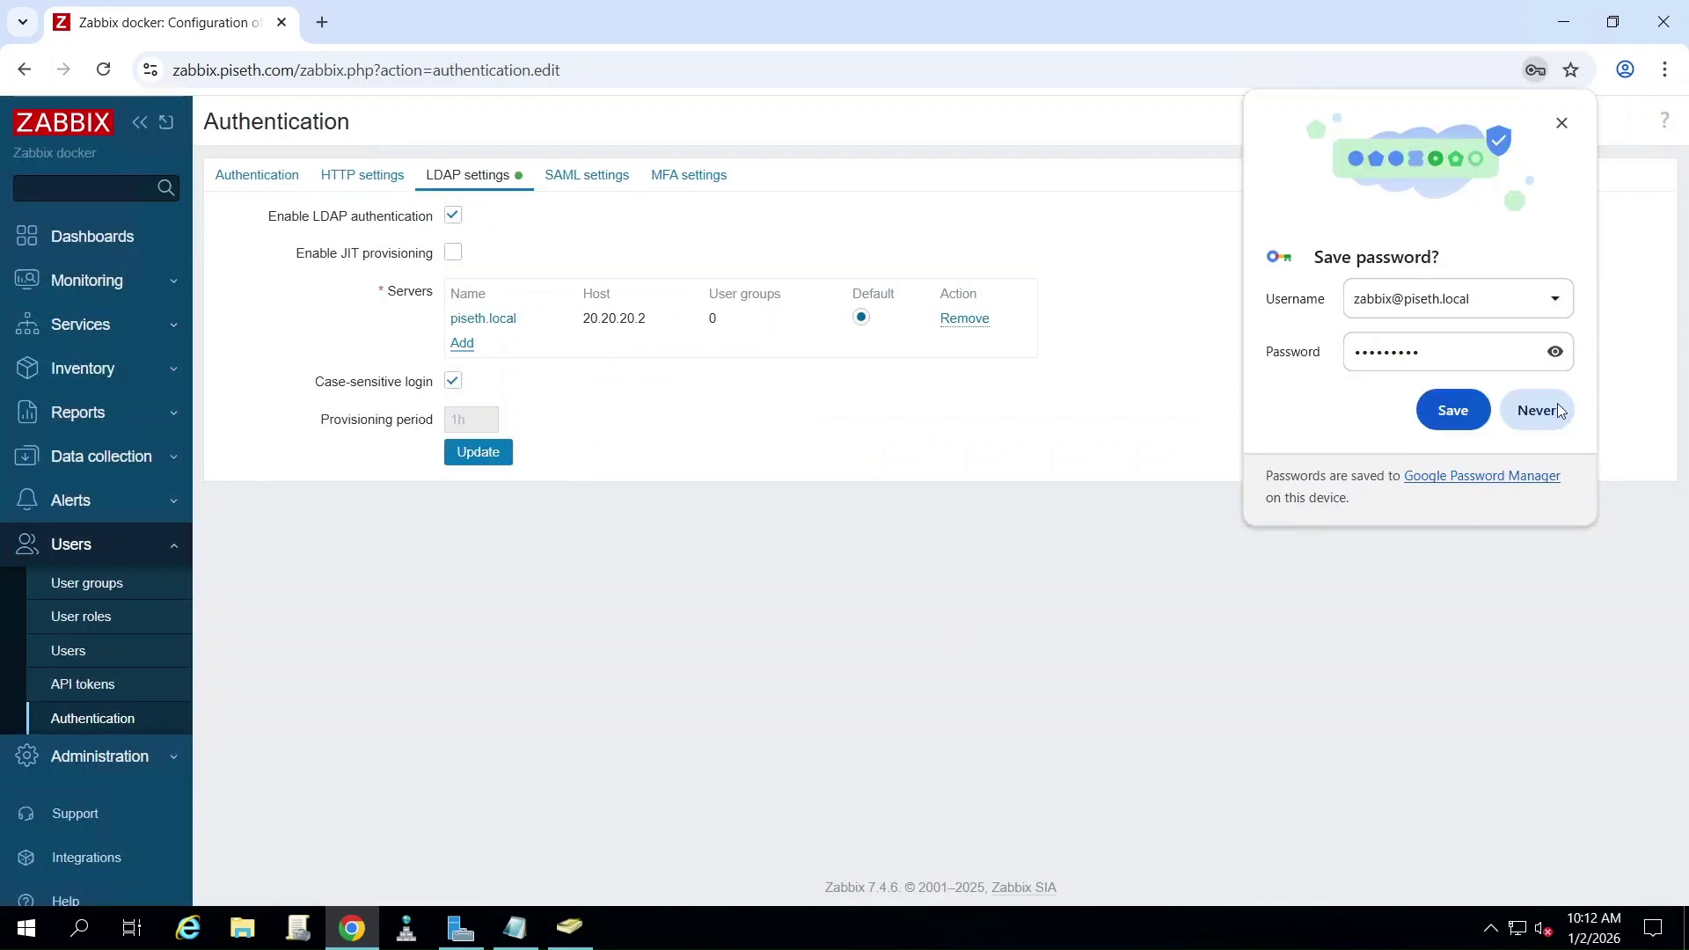
- Decline Chrome's password prompt, choose LDAP as default authentication, and save with confirmation
left_click(1547, 417)
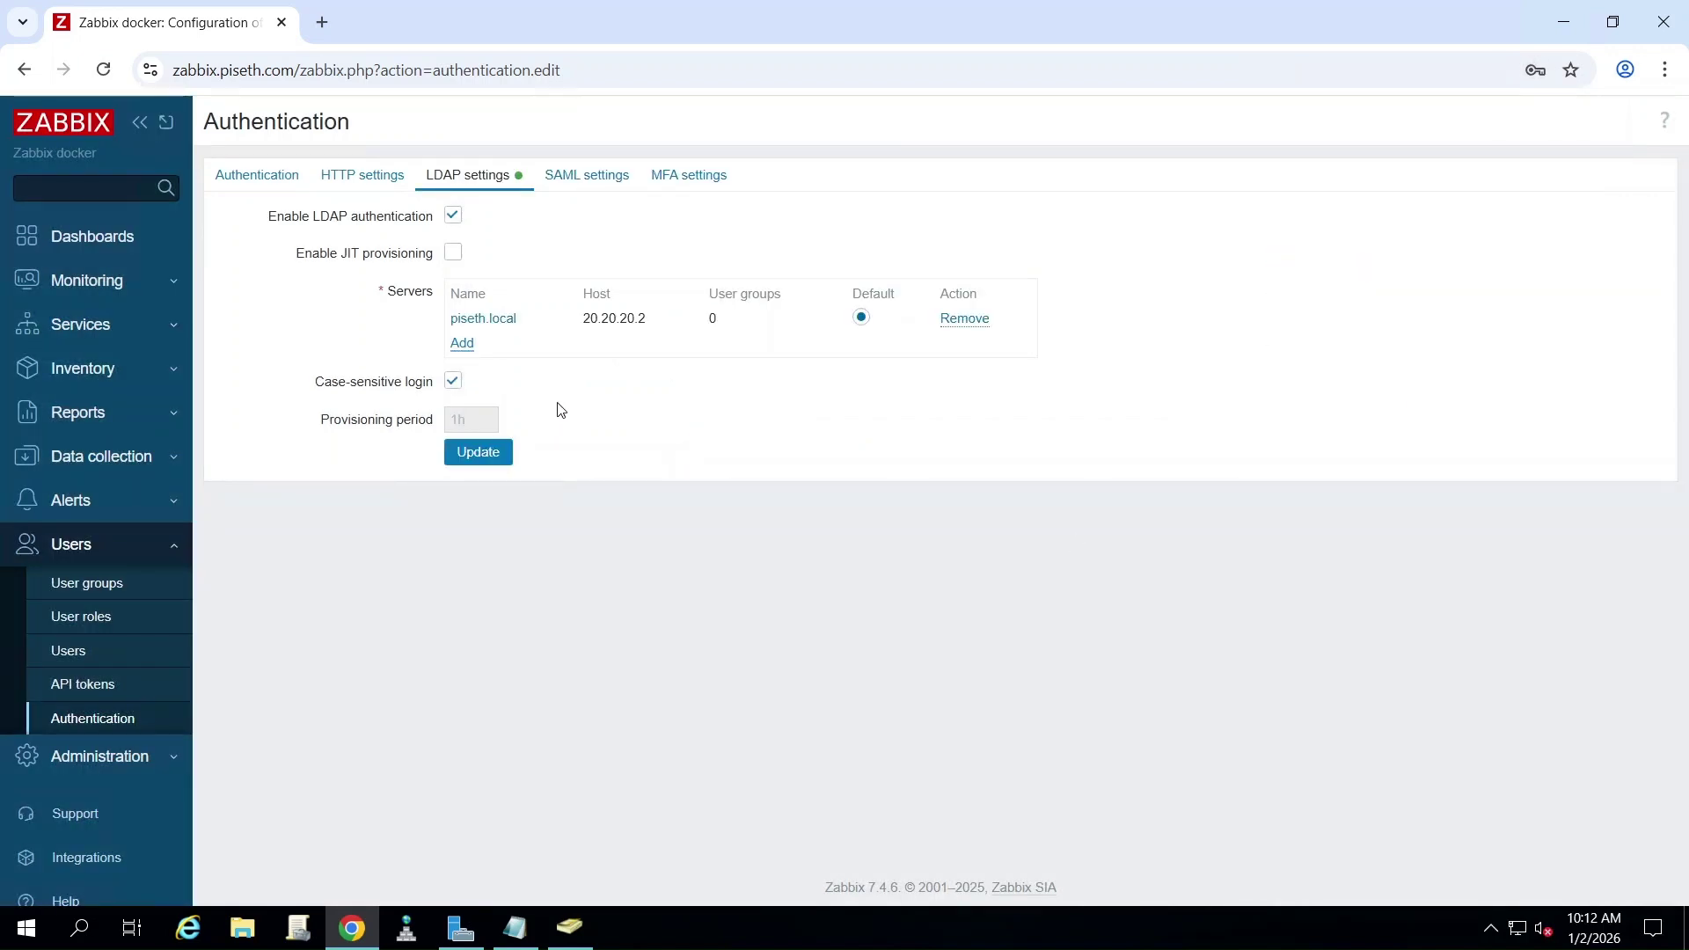
left_click(264, 181)
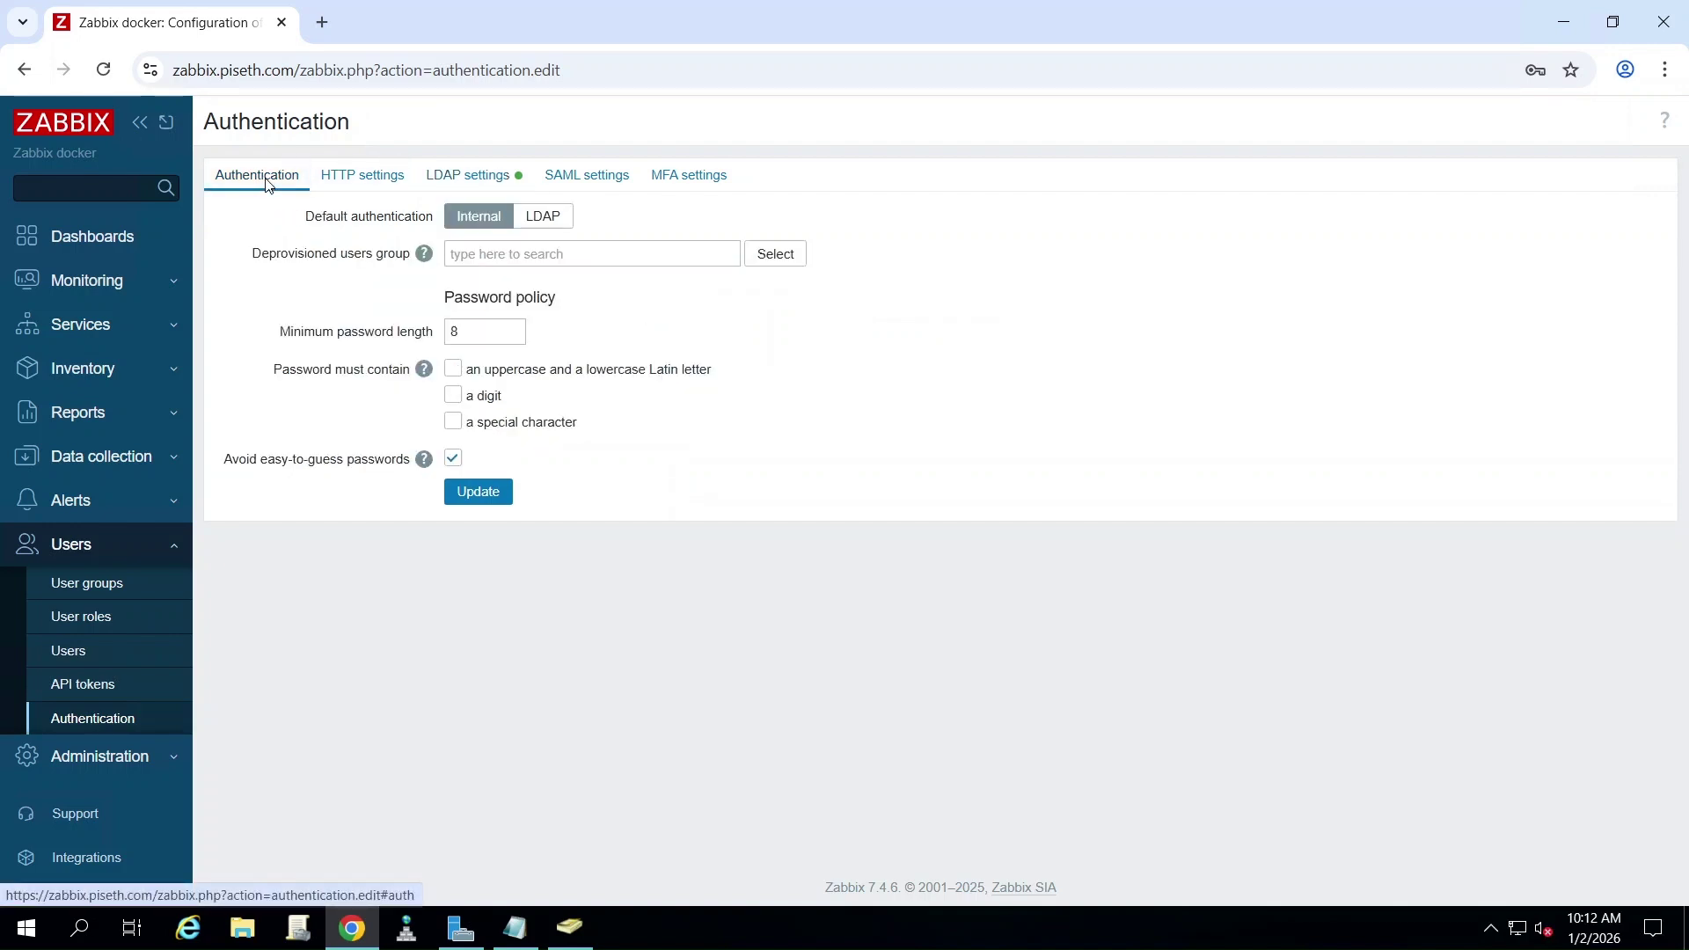
left_click(547, 219)
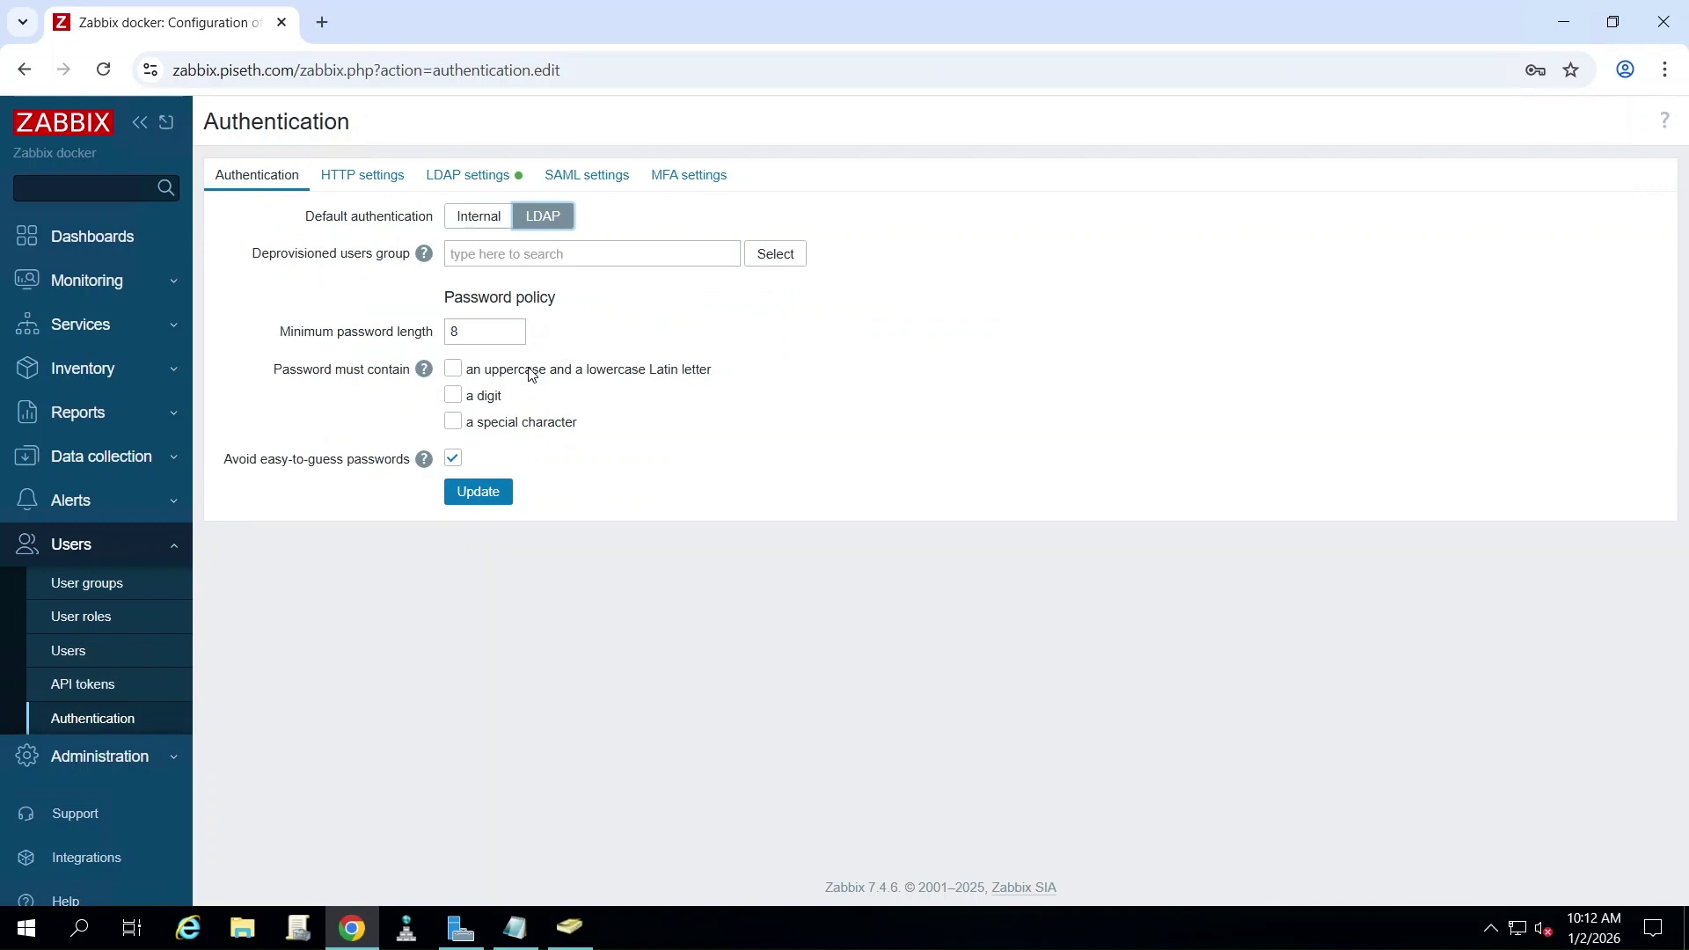
left_click(479, 497)
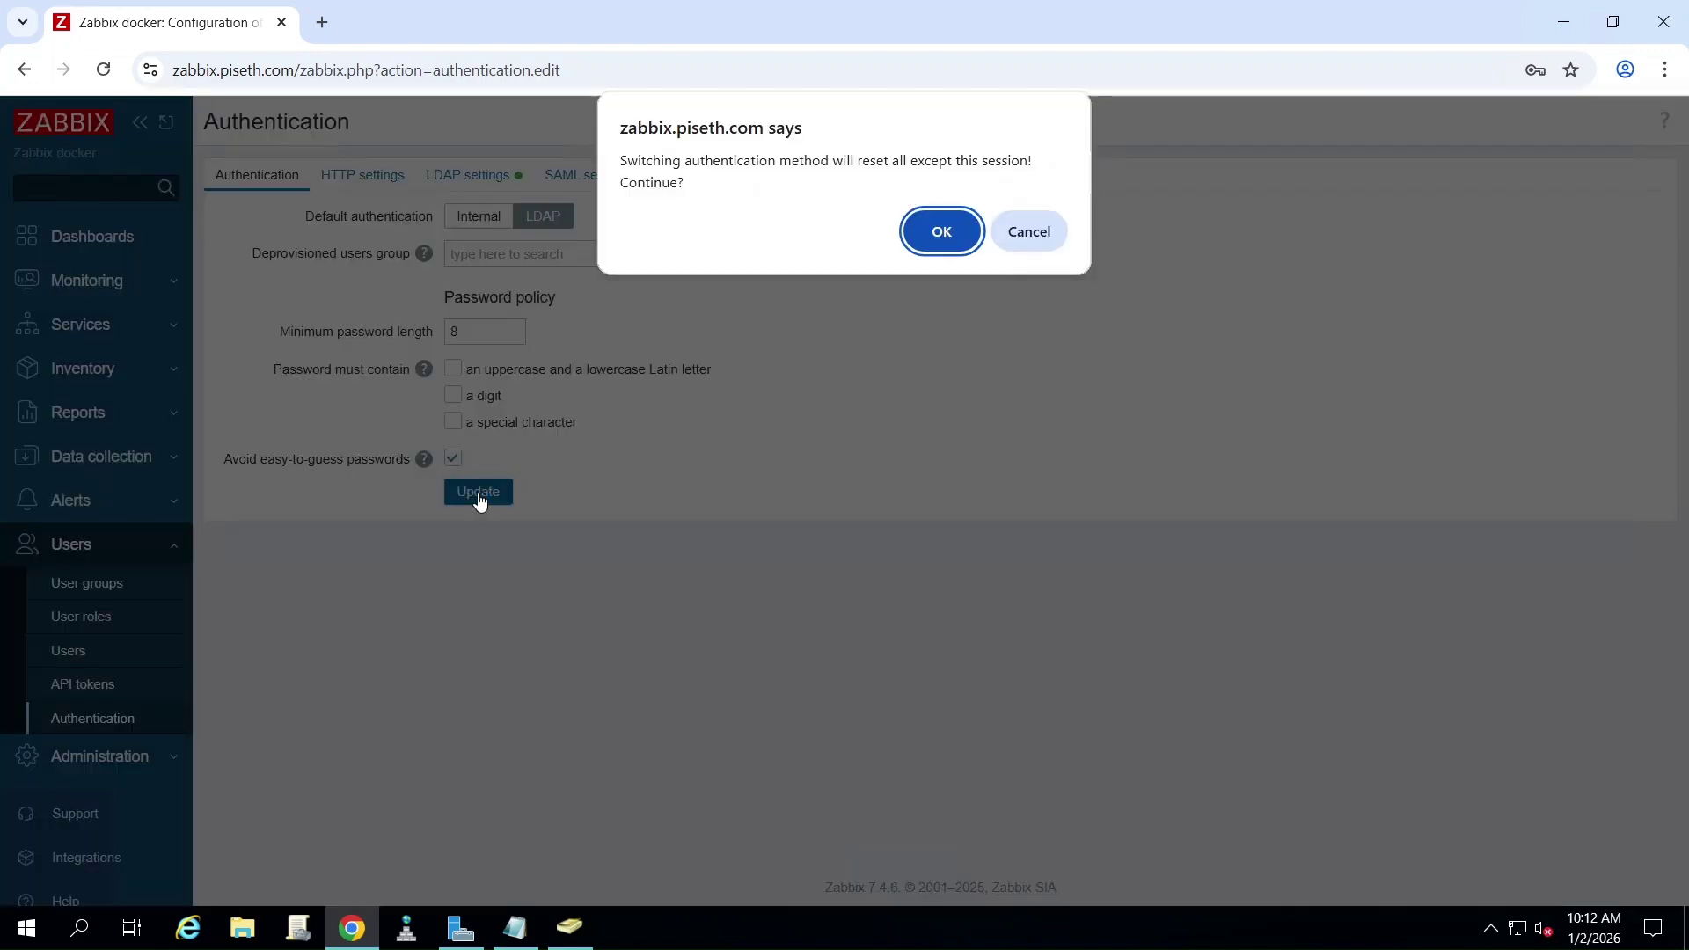
left_click(941, 231)
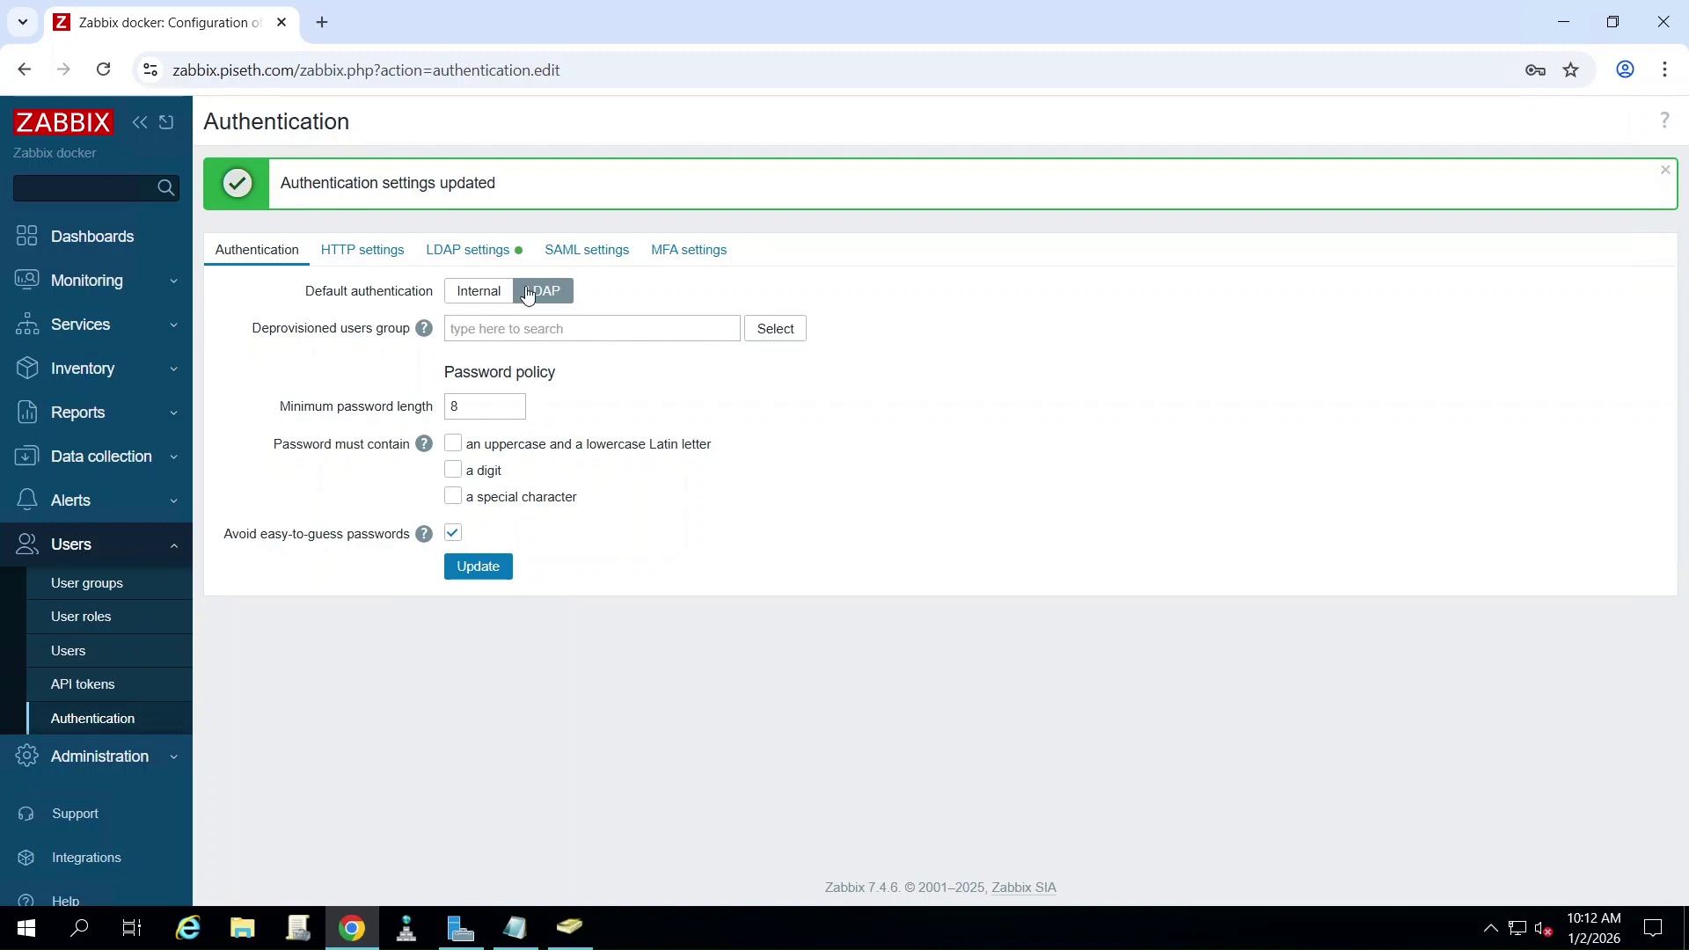
- Add '3. Create user group' below step 2 in the Notepad notes
left_click(519, 934)
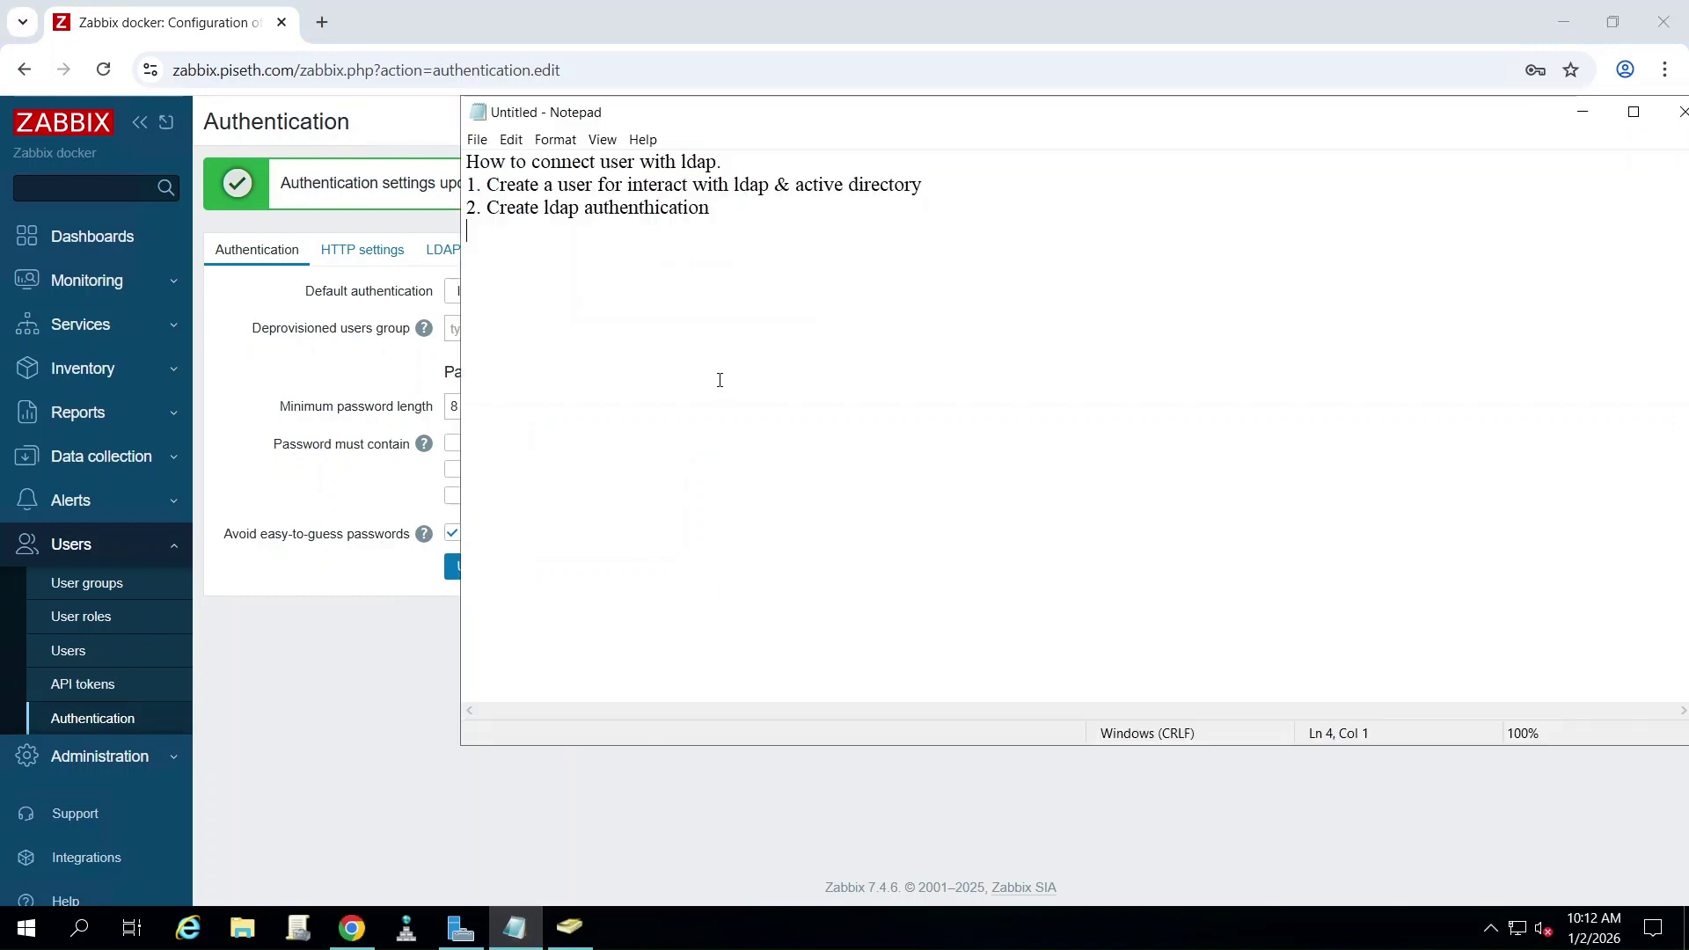
type("3. Creaqte")
key("BackSpace")
key("BackSpace")
key("BackSpace")
type("ate user group")
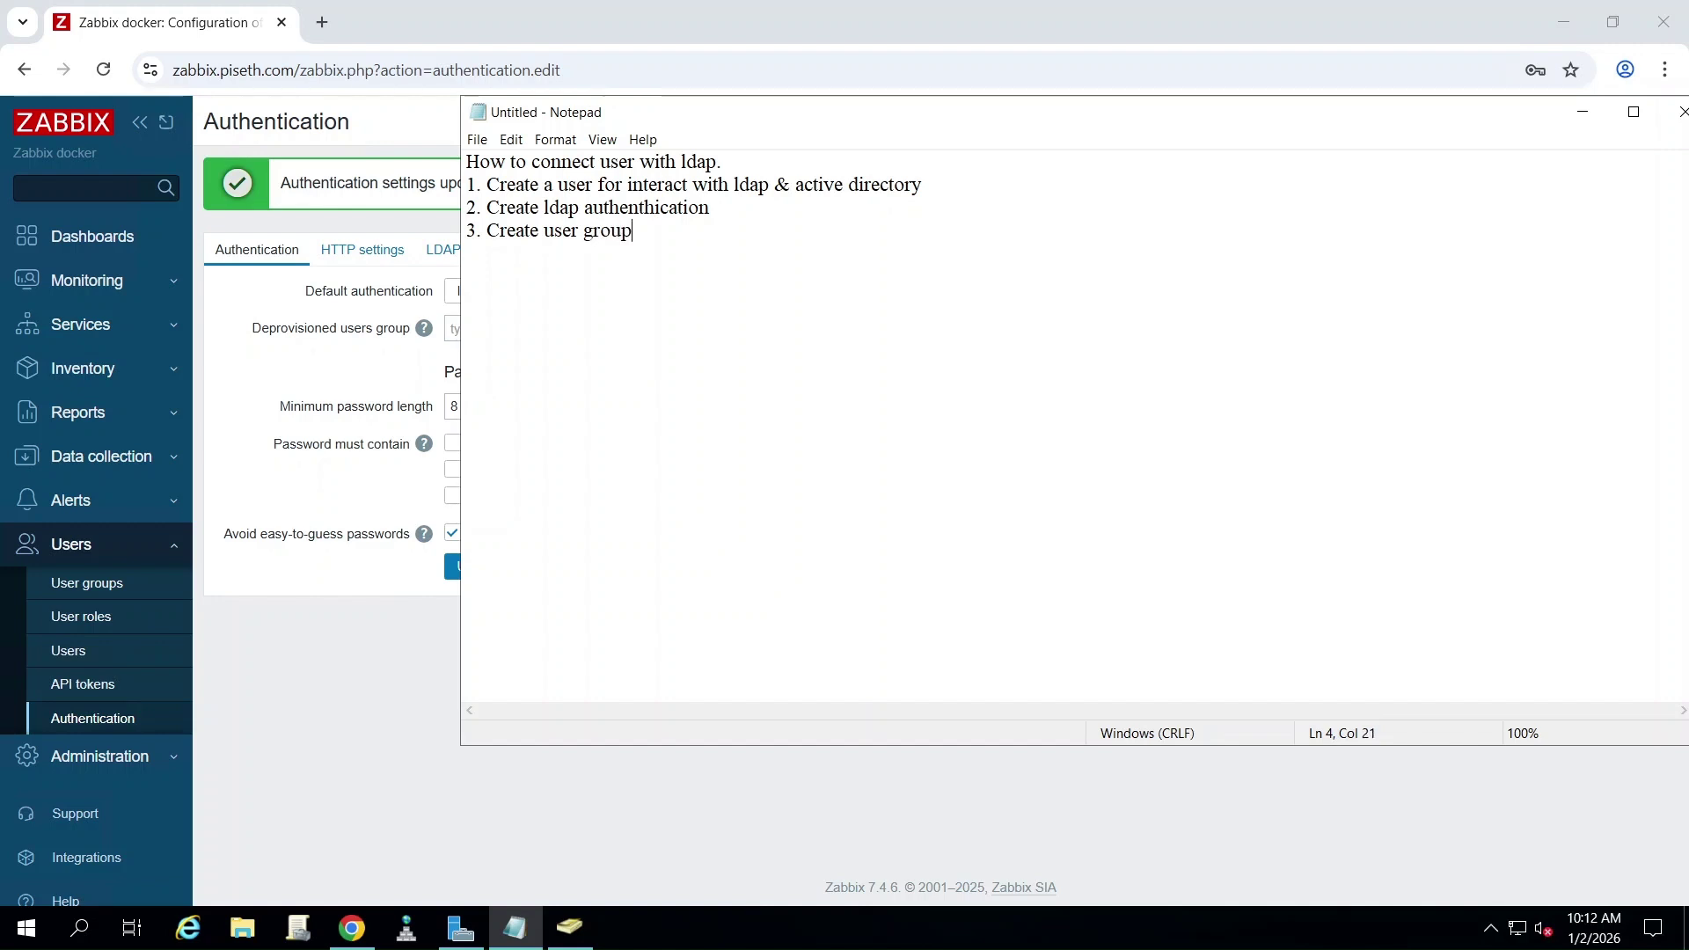
key("Return")
left_click(83, 547)
- Create user group Zabbix_LDAP_Group with LDAP frontend access and LDAP server piseth.local
left_click(84, 547)
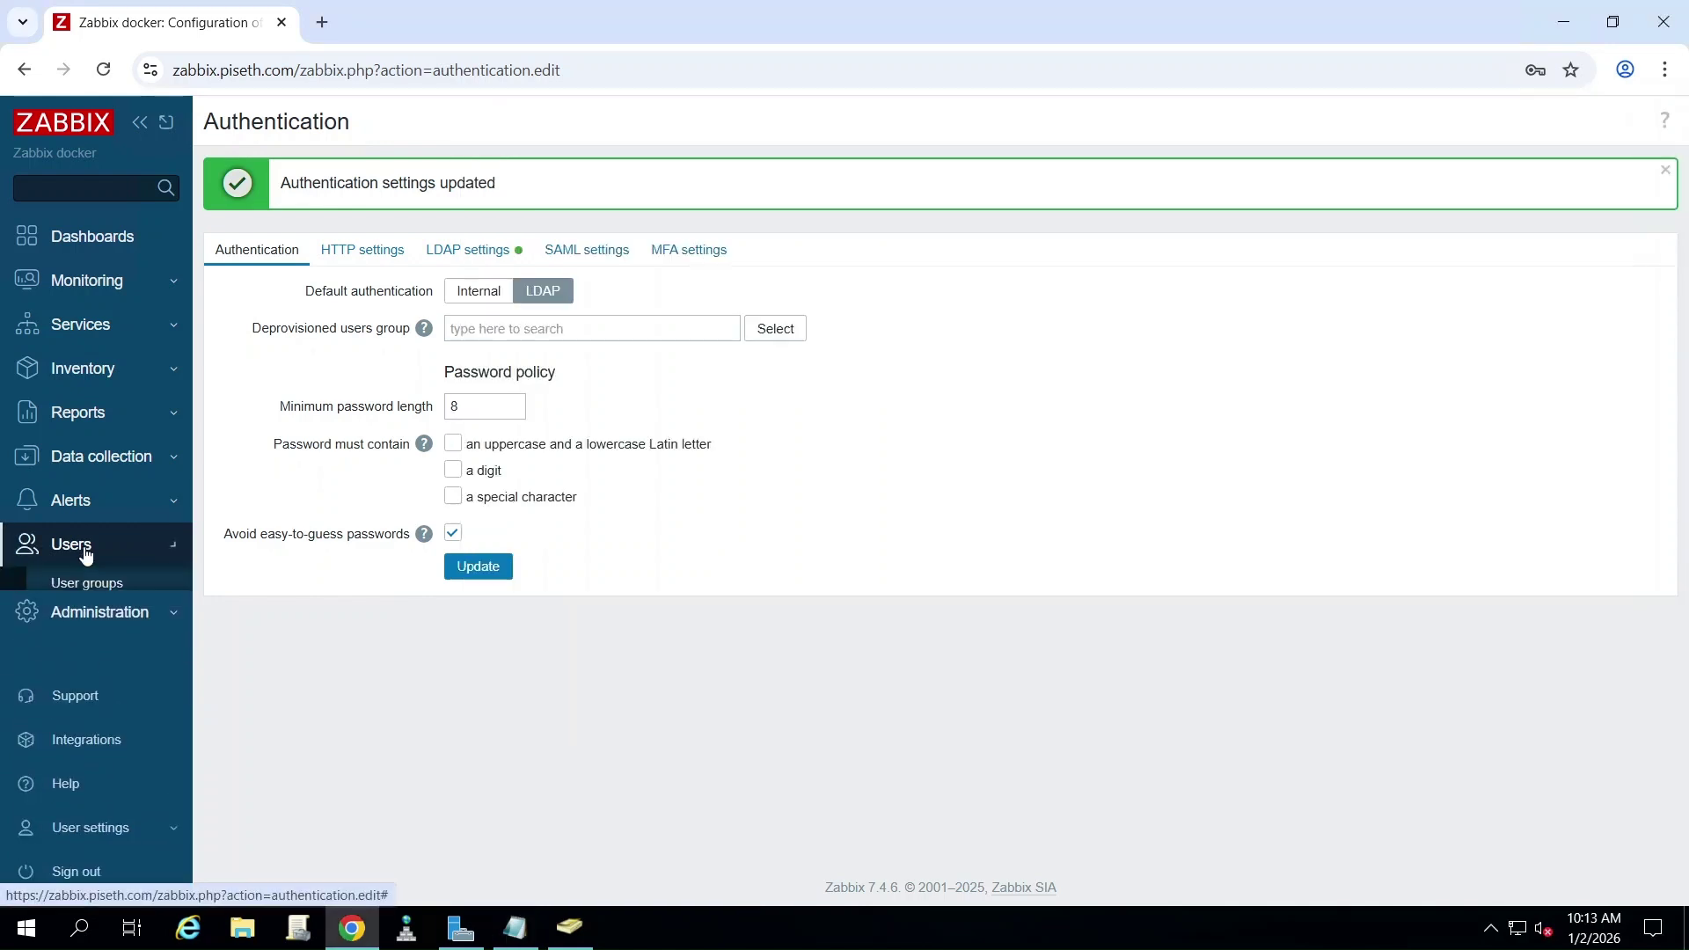
left_click(77, 586)
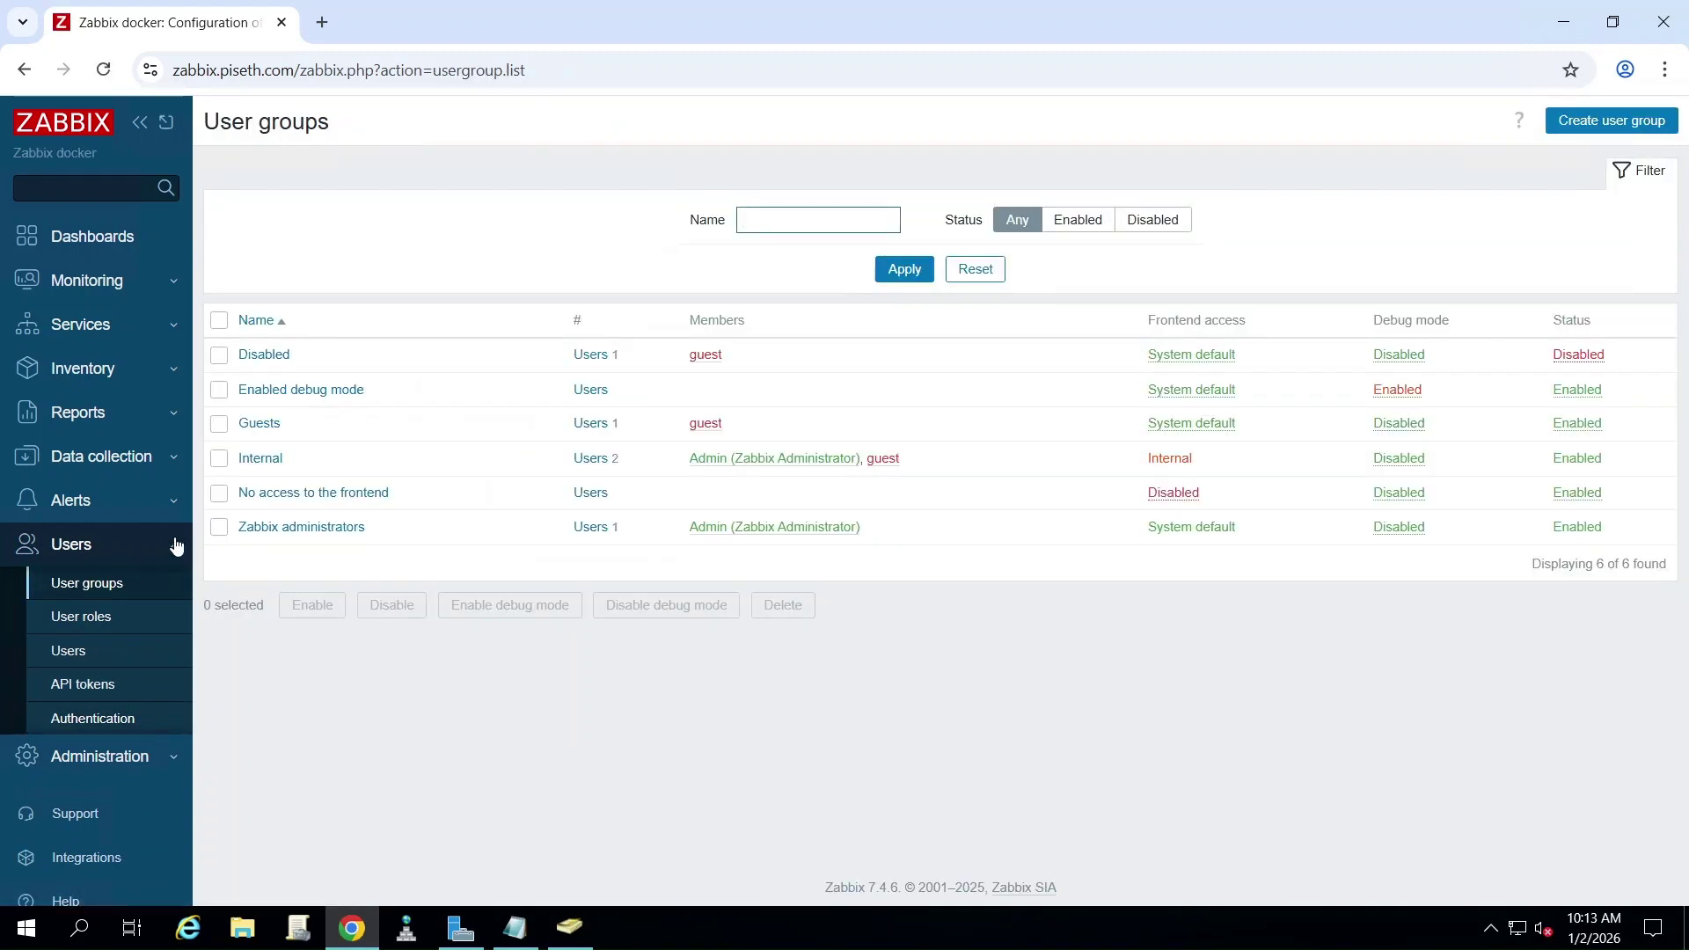
left_click(1623, 130)
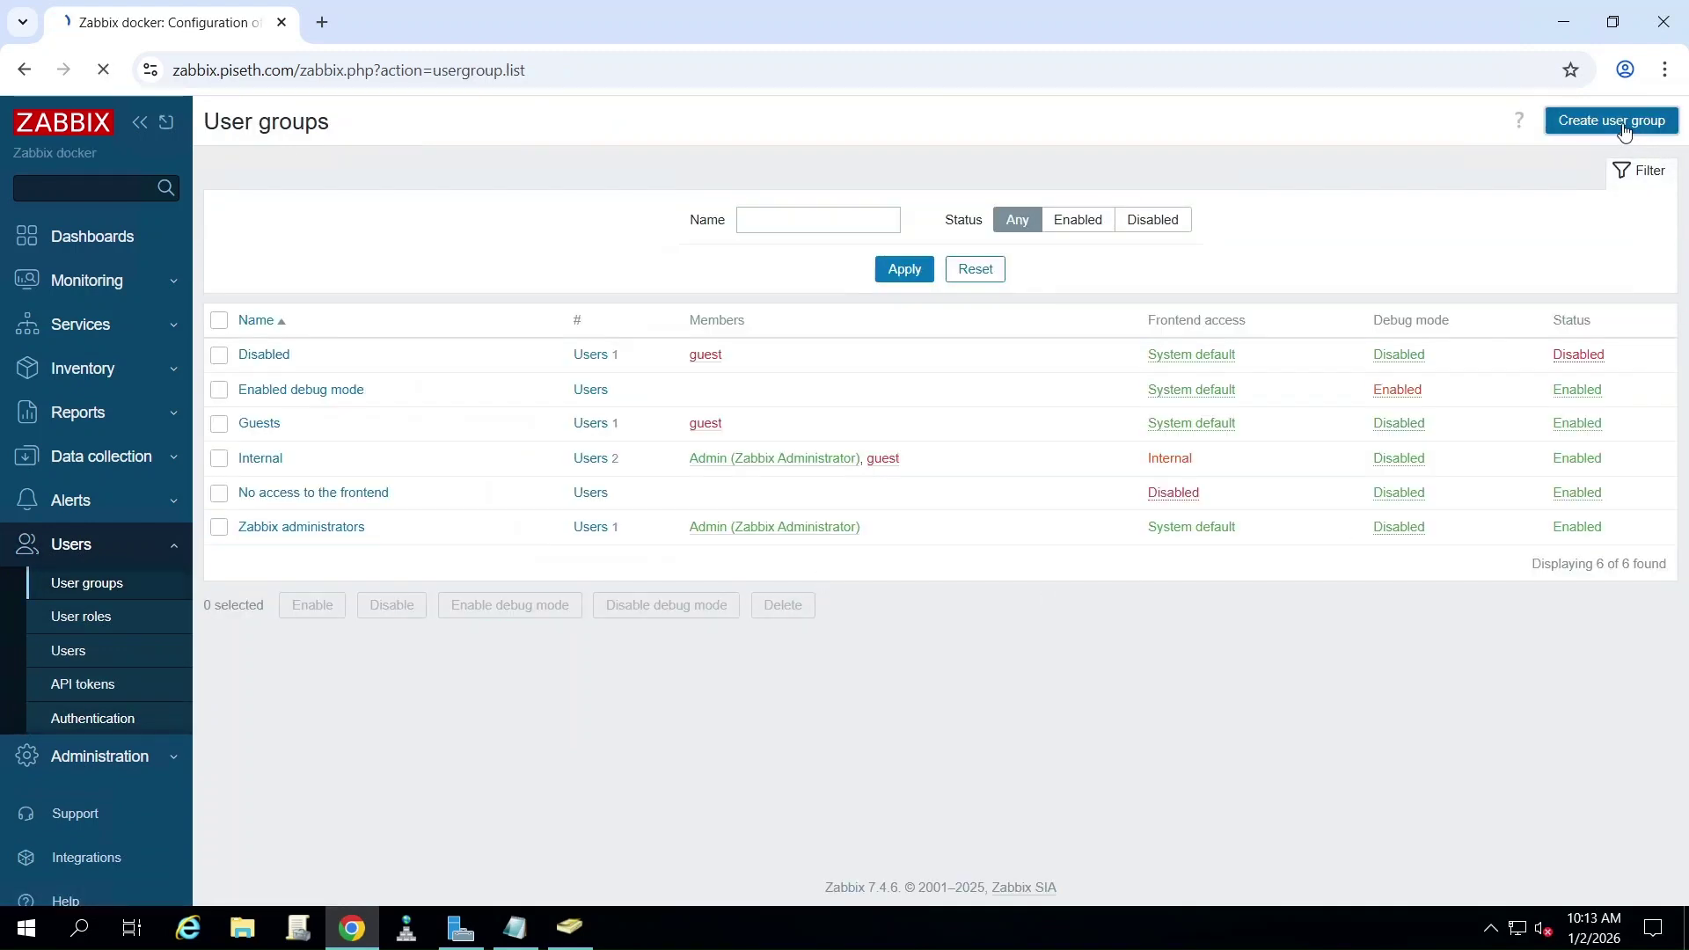
left_click(552, 222)
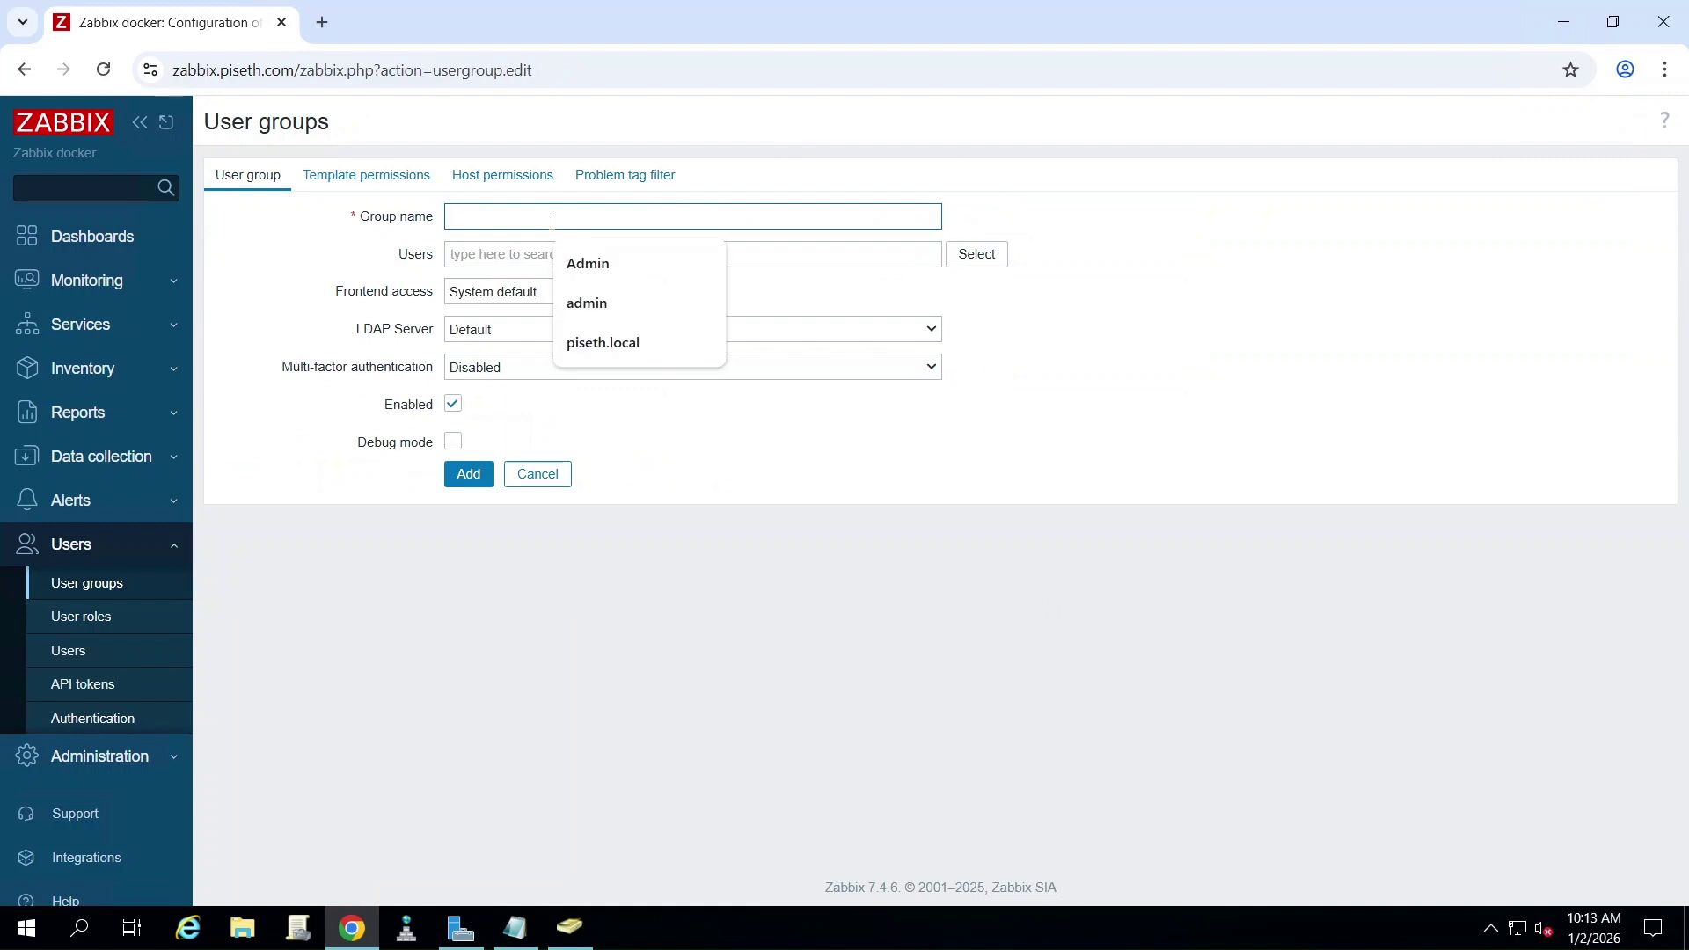
type("Zabbix")
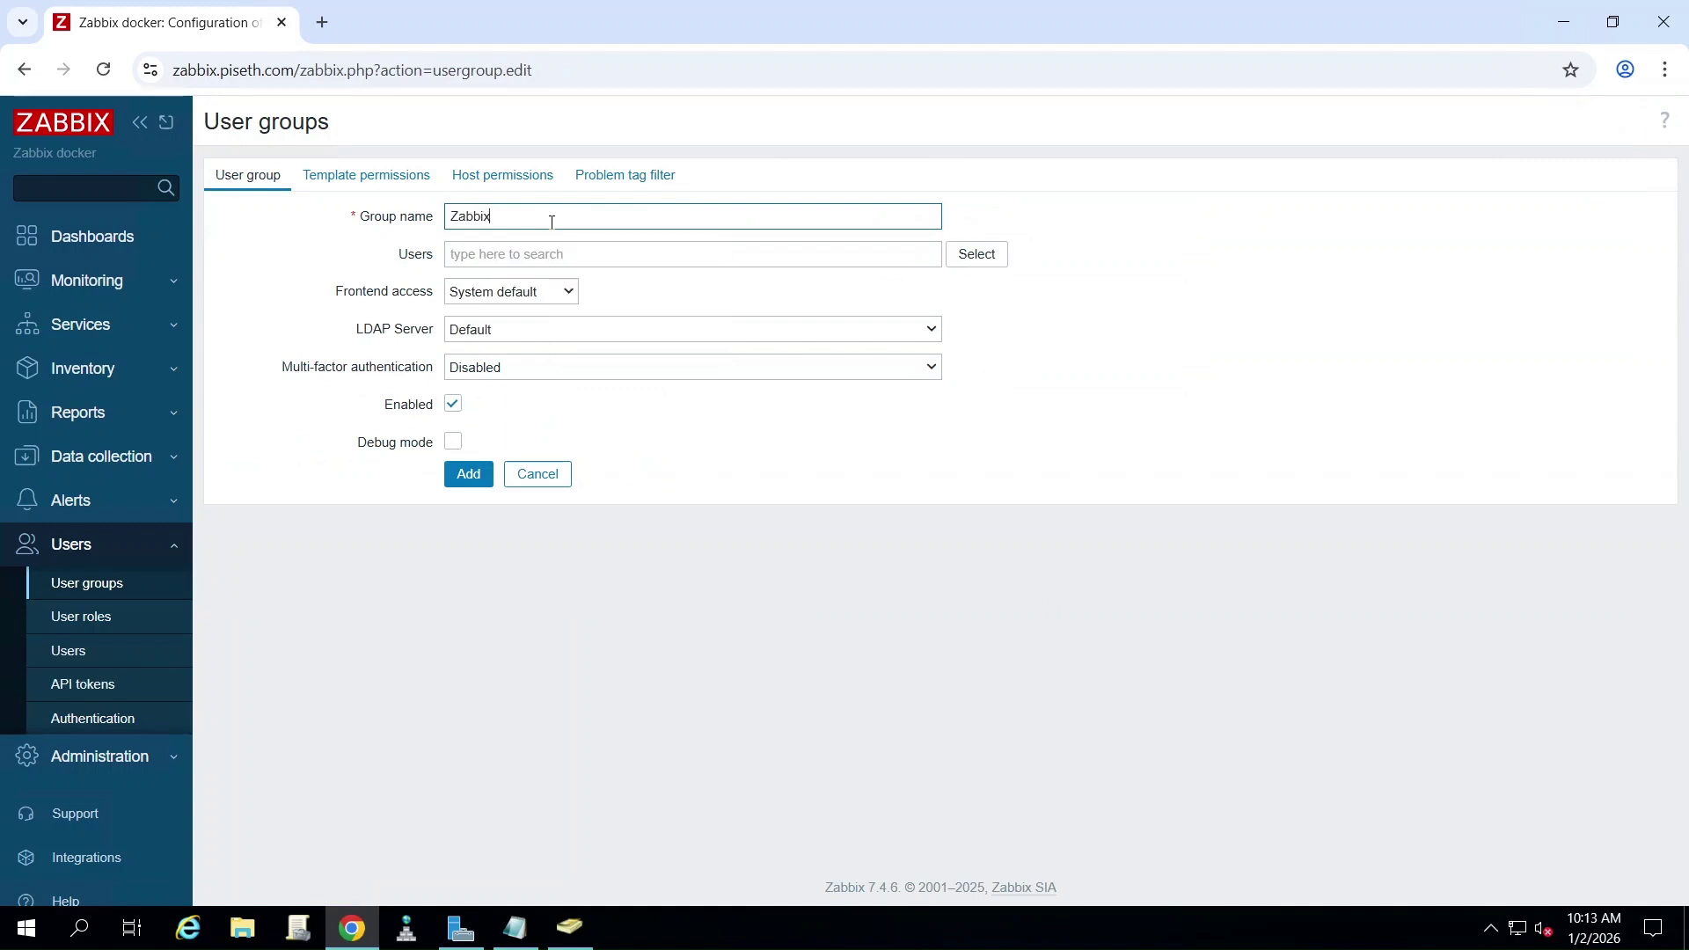
type("_LDAP_Group")
left_click(534, 292)
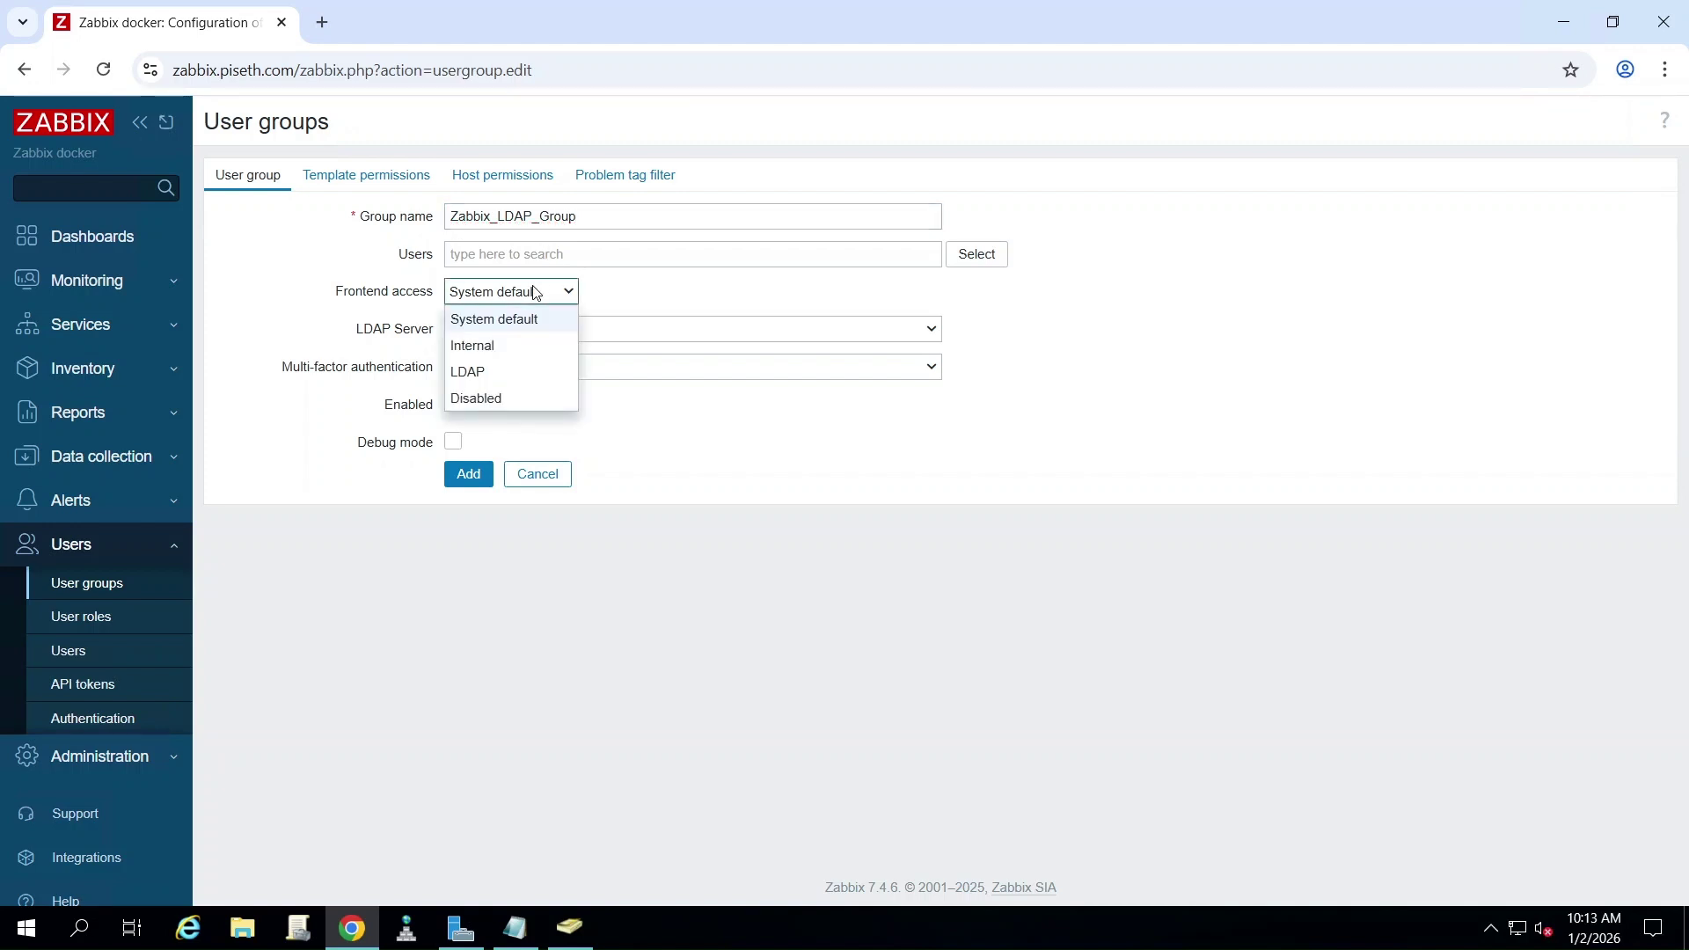
left_click(524, 373)
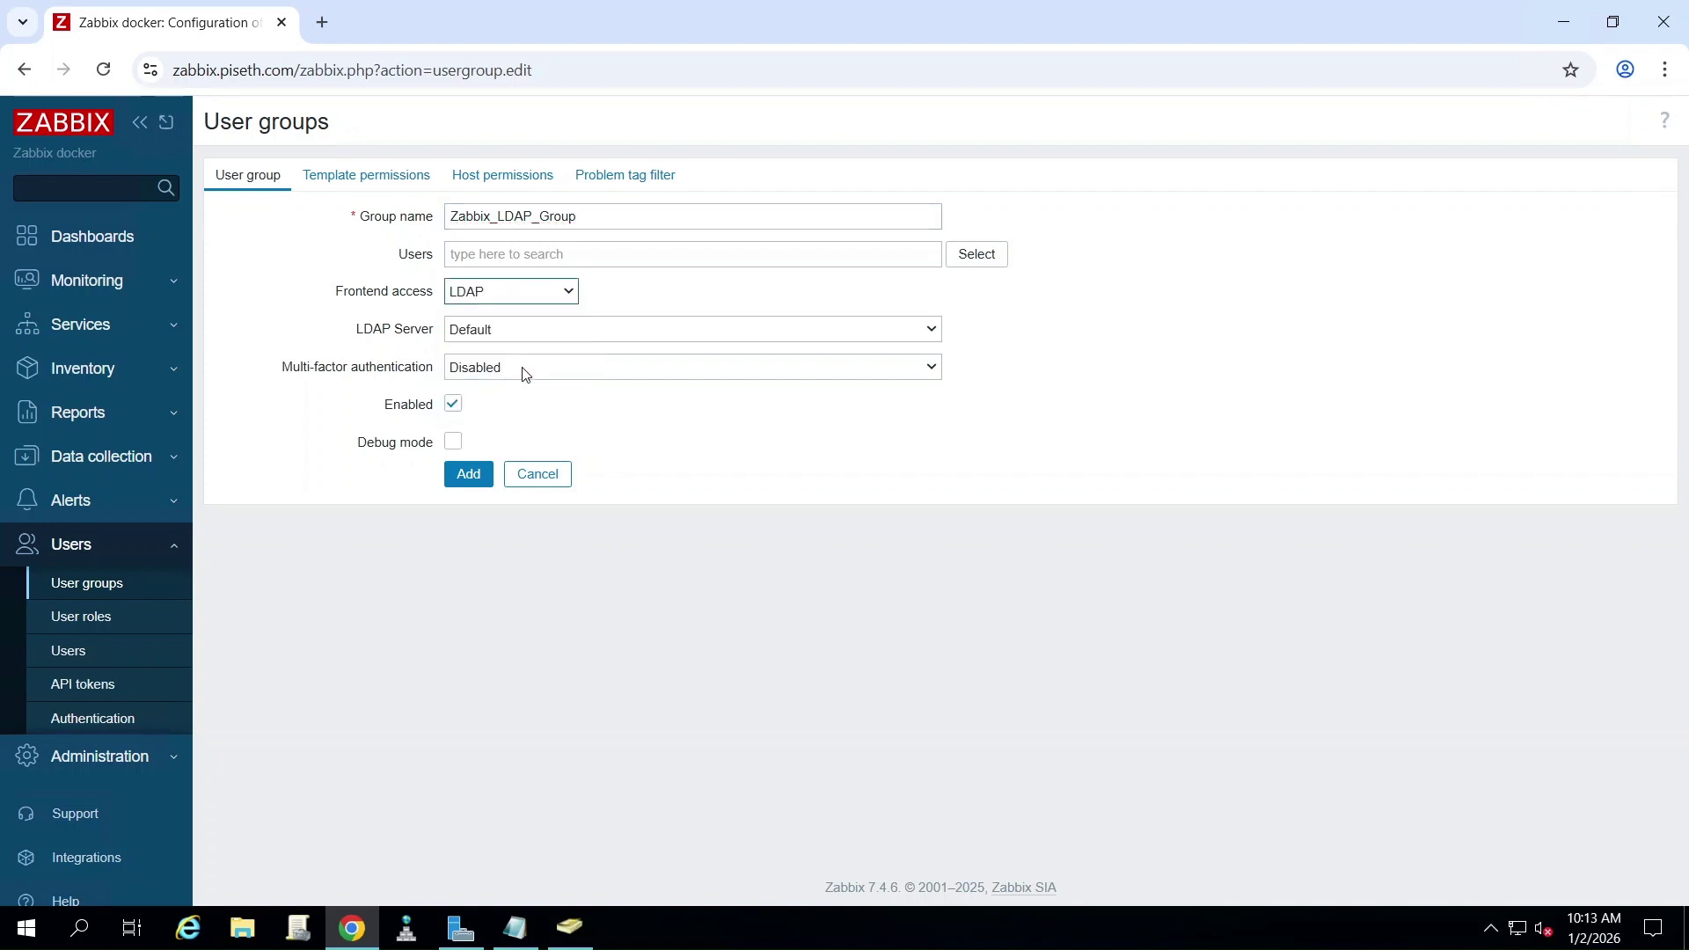
left_click(516, 331)
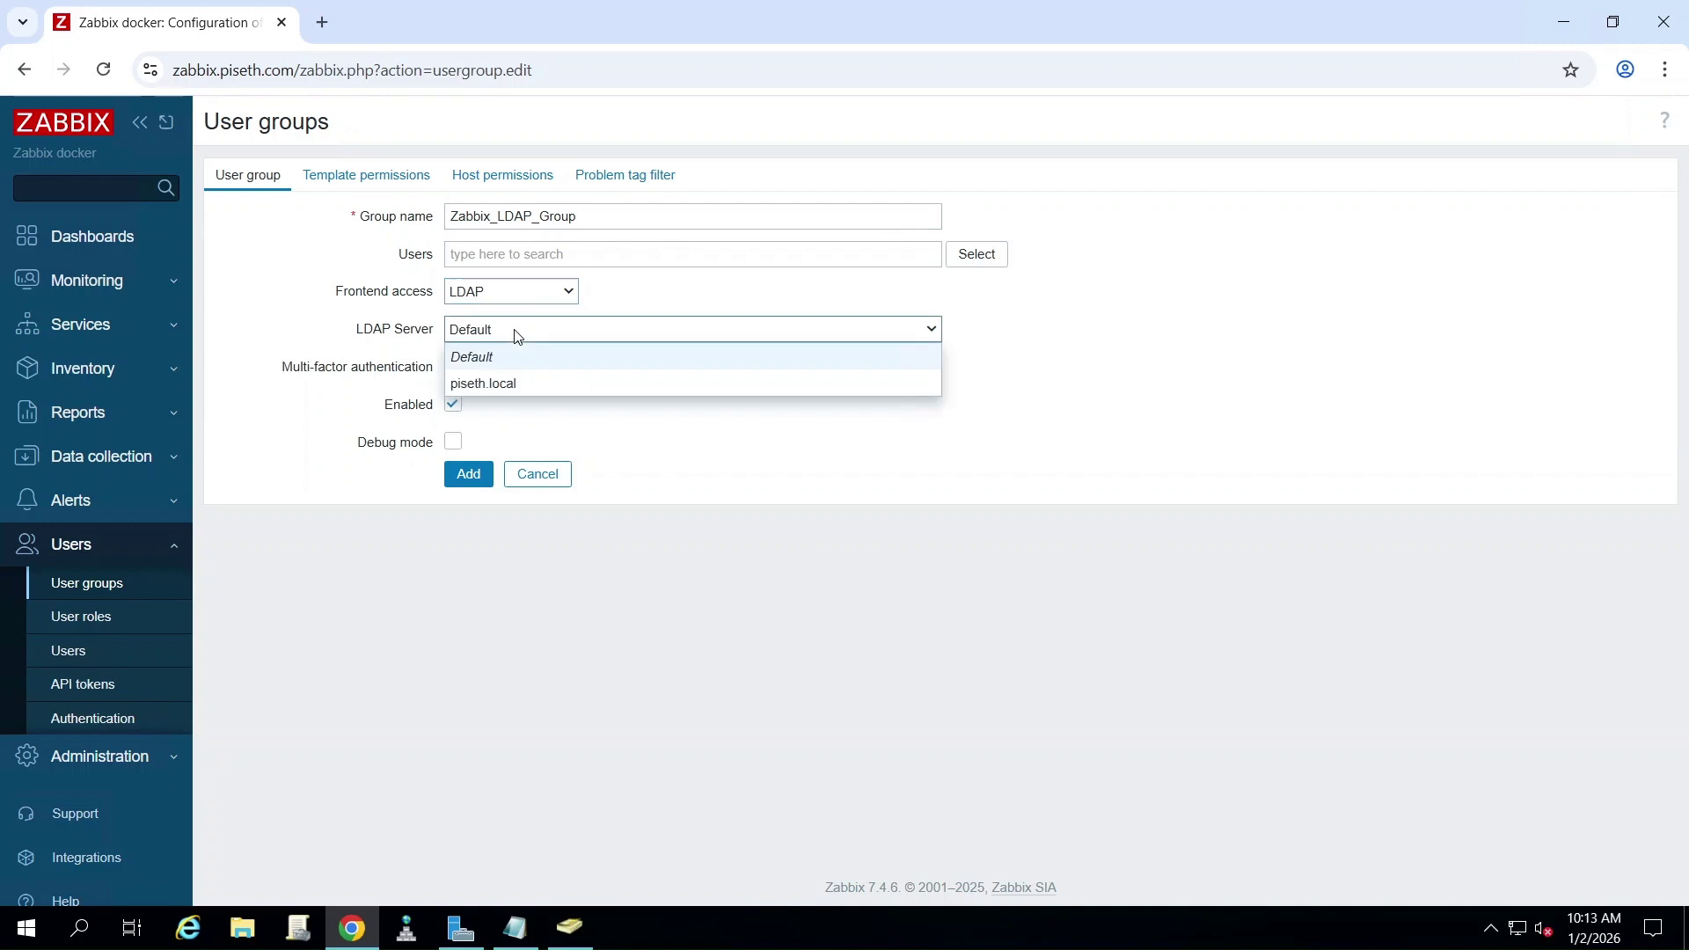
left_click(531, 384)
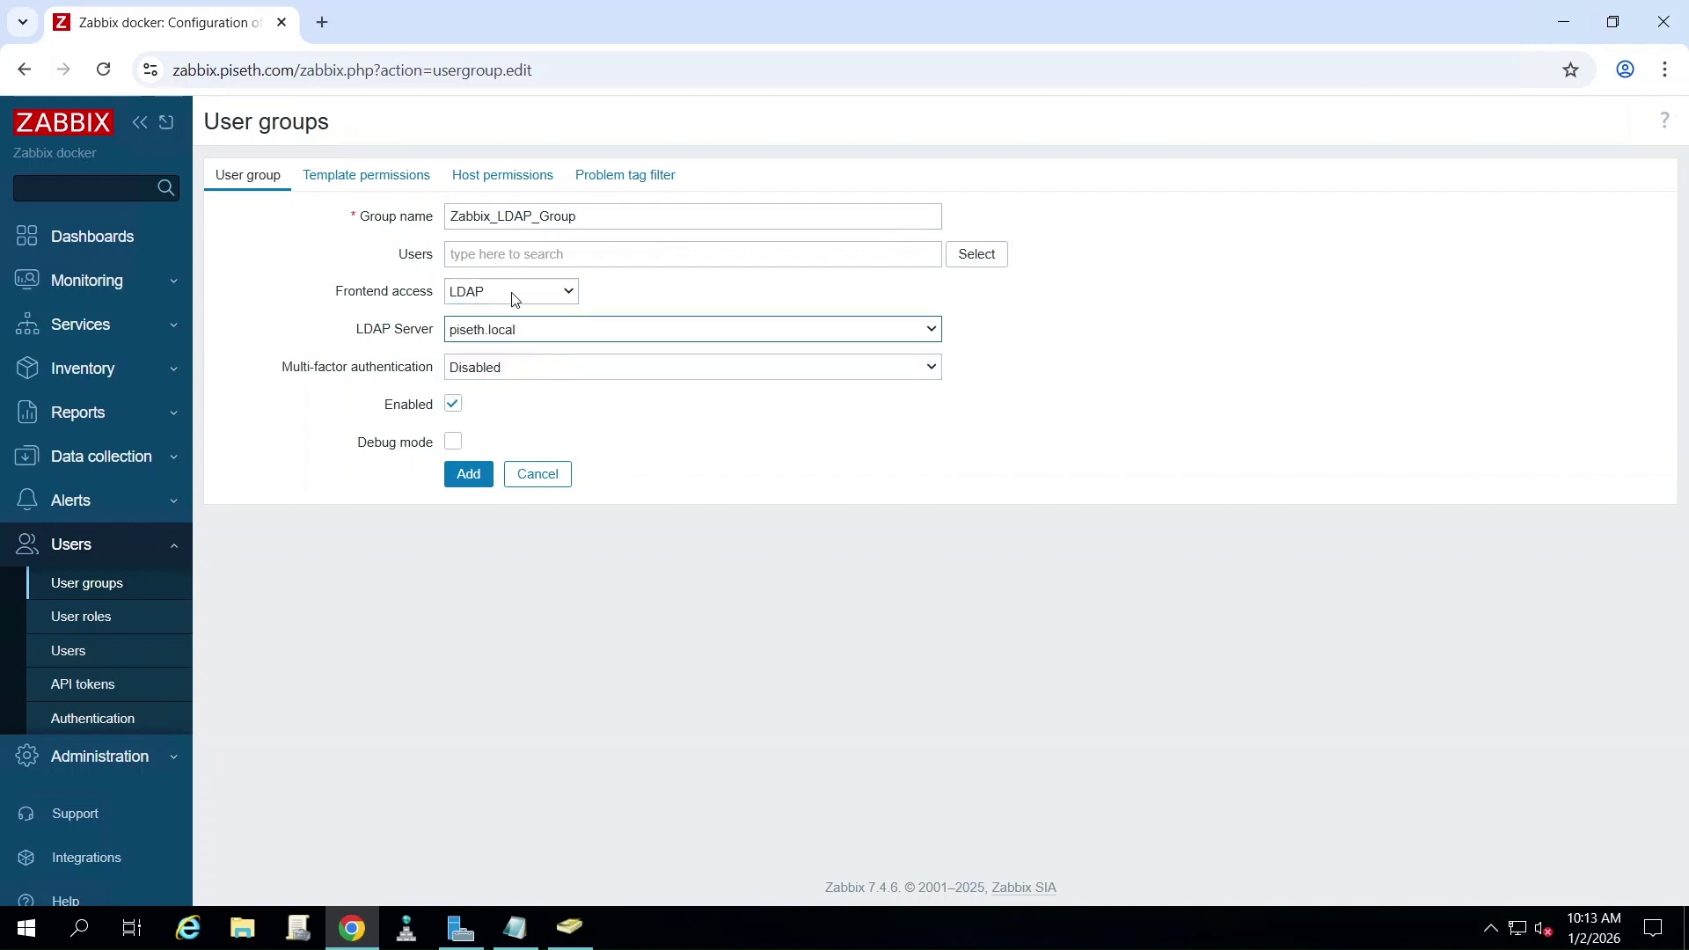
left_click(468, 476)
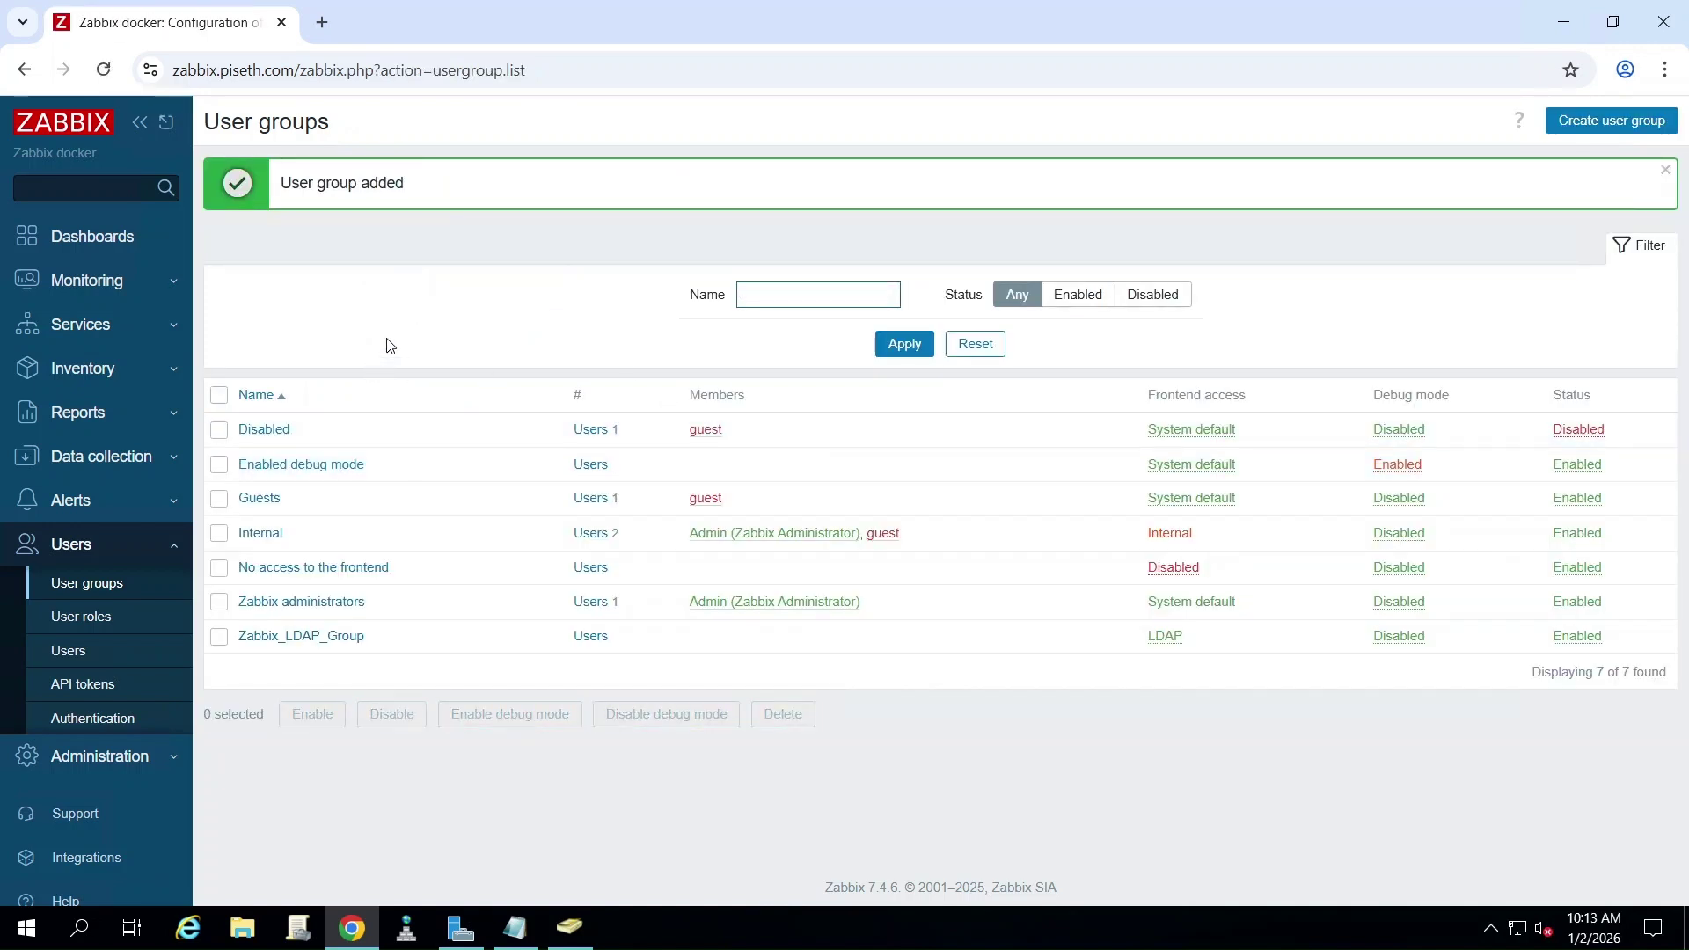
- Add line '4. Creat user on AD to login.' to the Notepad steps list
left_click(515, 926)
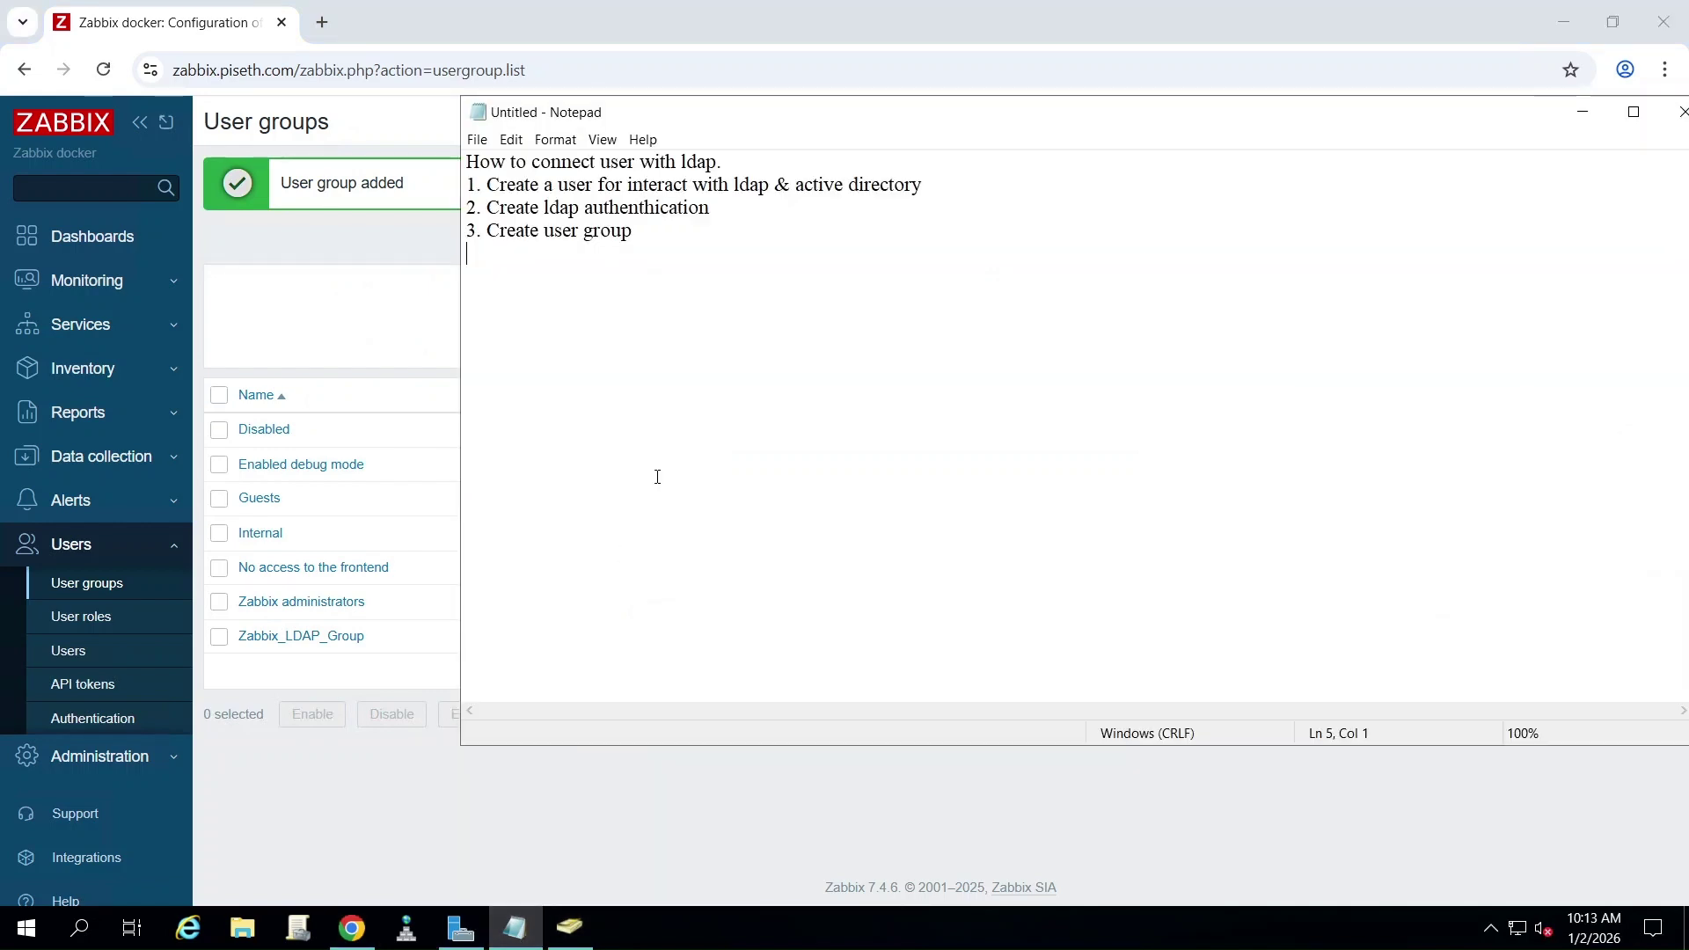
type("4. Creat")
key("BackSpace")
key("BackSpace")
type("at user onl")
key("BackSpace")
type("AD")
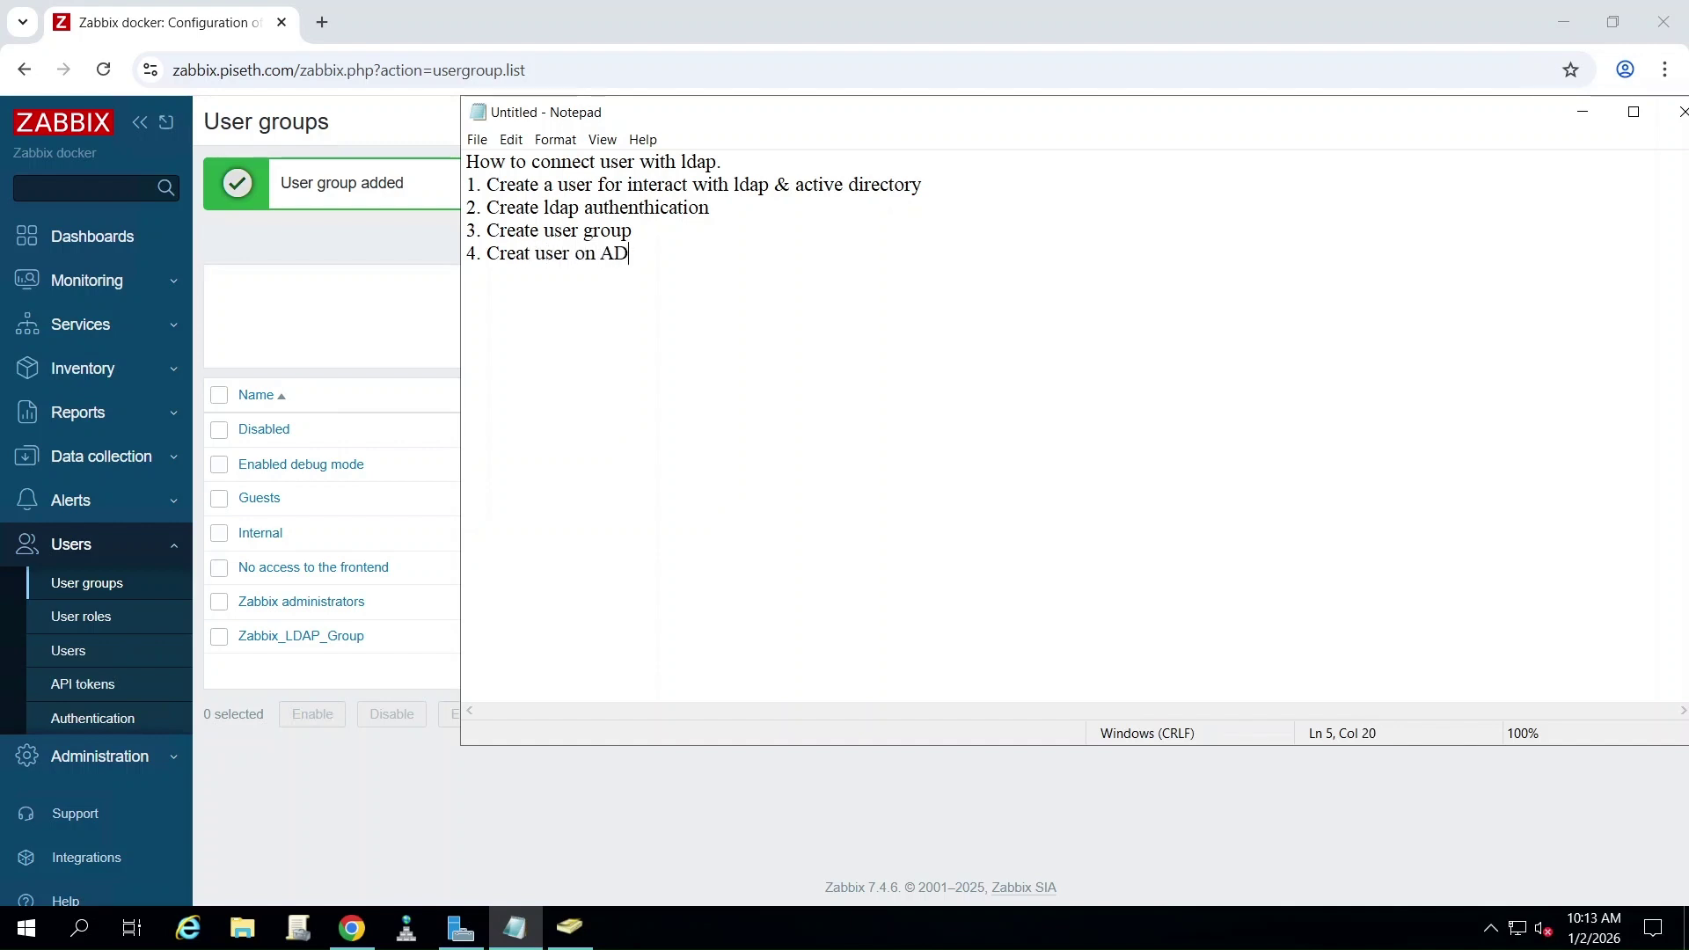
type(" to login")
type(".")
key("Return")
- Start a new PS-Staff User account named zabbixuser with logon name zabbixuser
left_click(570, 928)
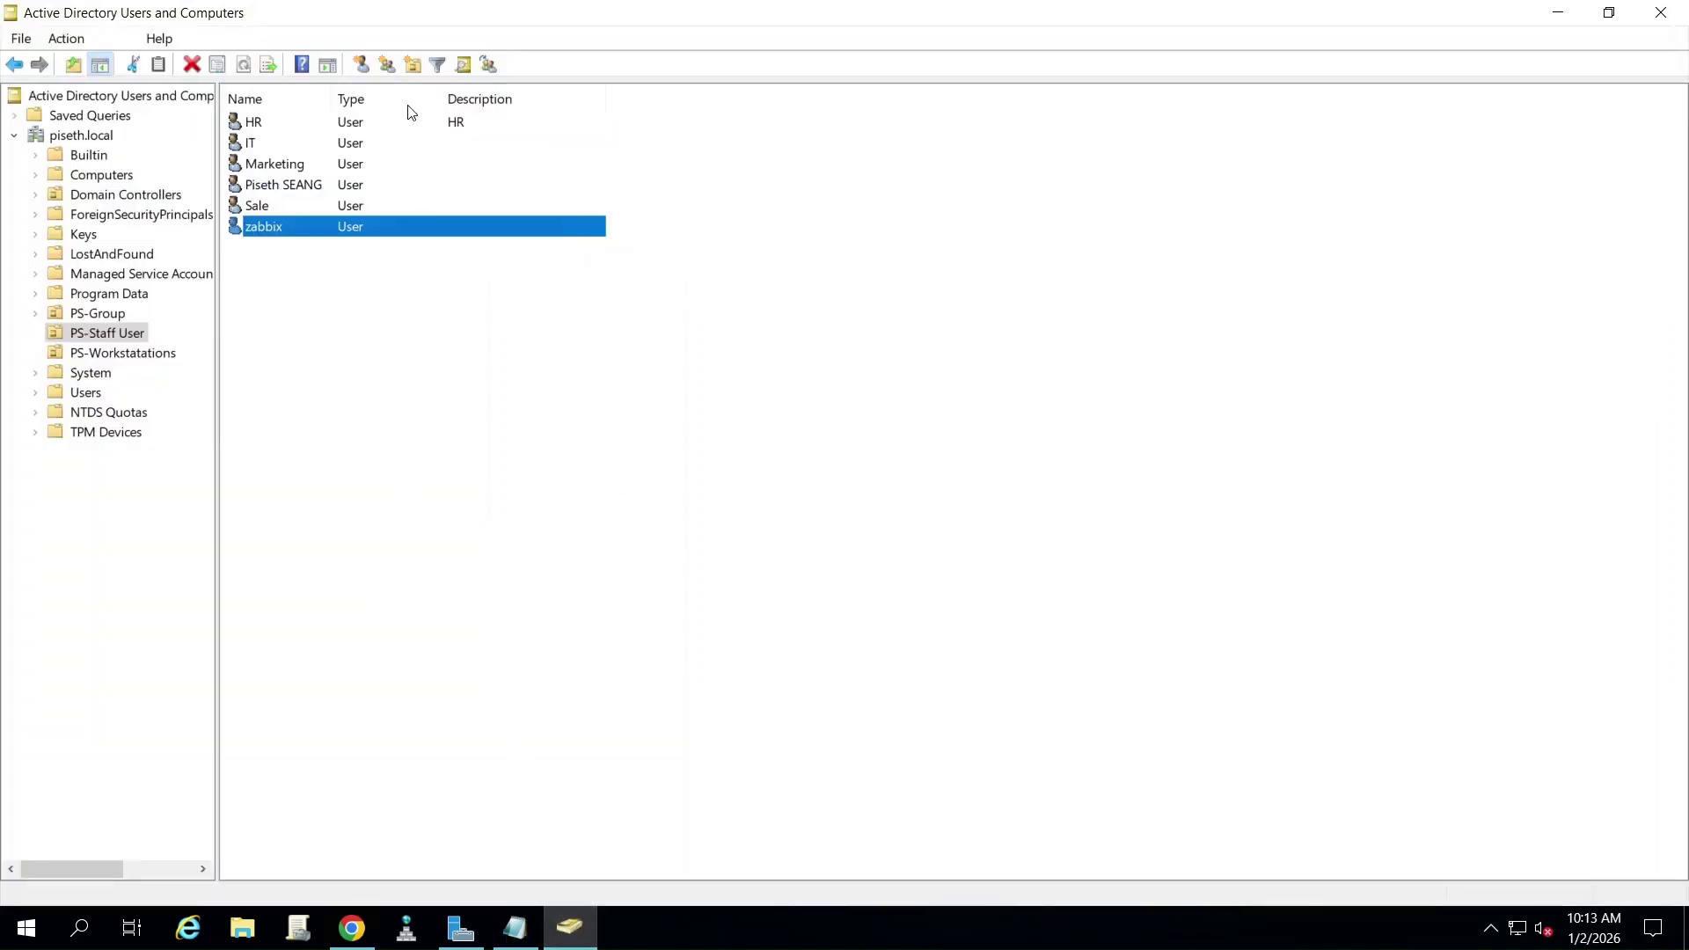
left_click(362, 64)
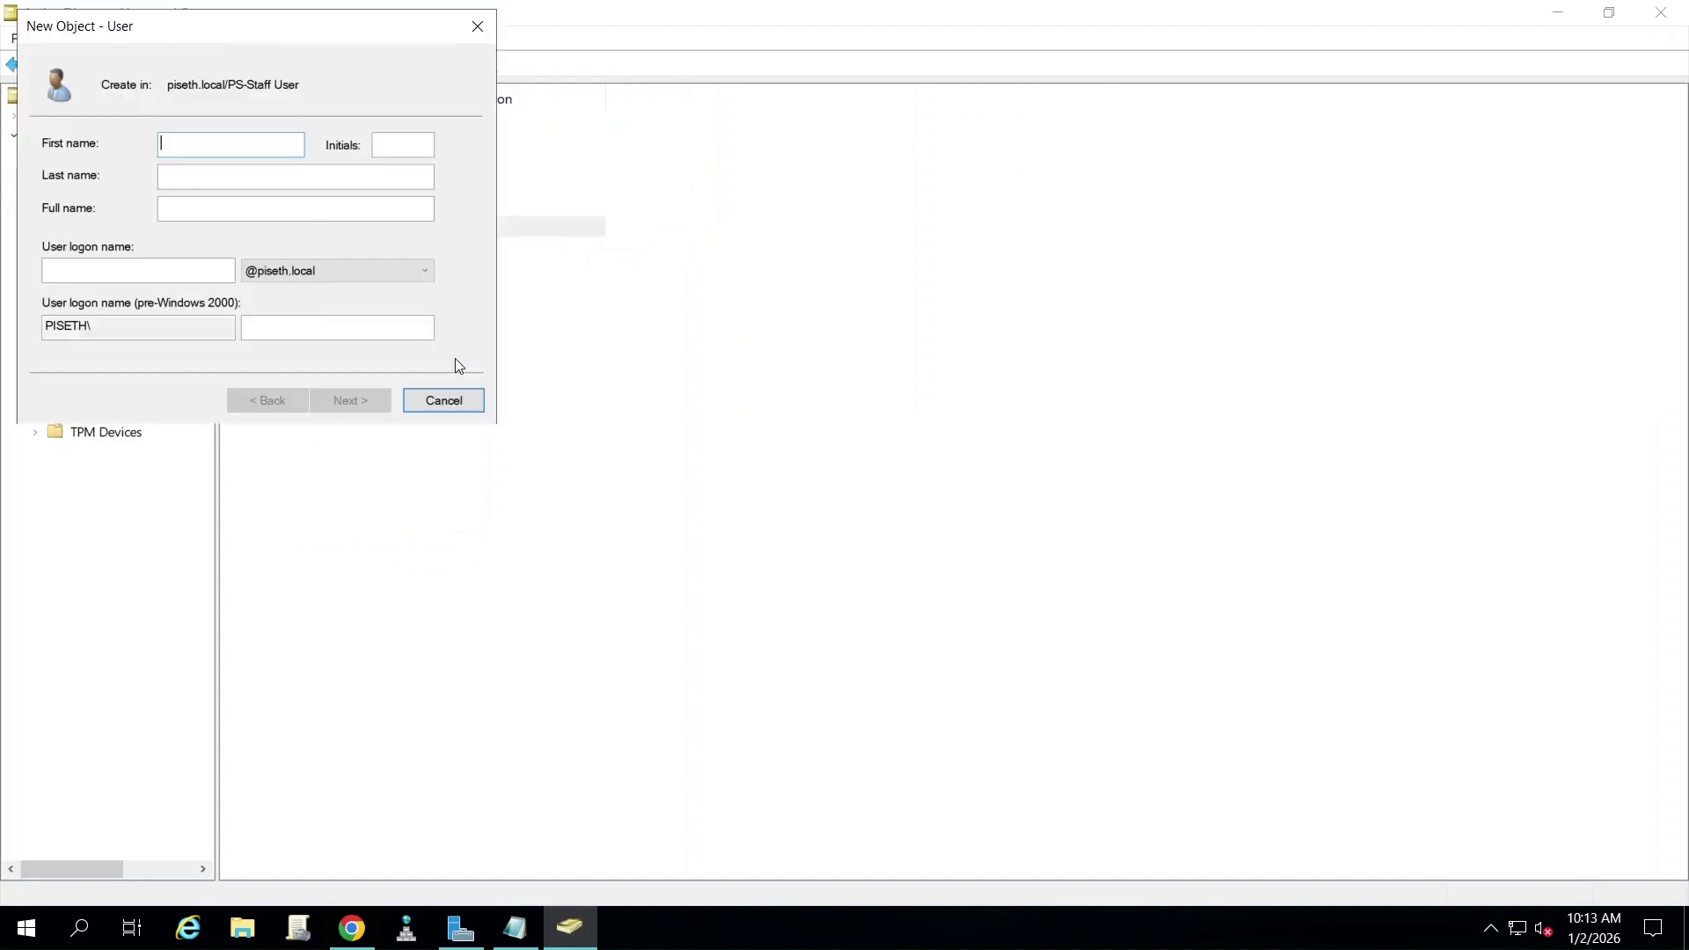
type("zabbixuser")
left_click_drag(220, 143, 147, 222)
key("ctrl+c")
left_click(125, 269)
key("ctrl+v")
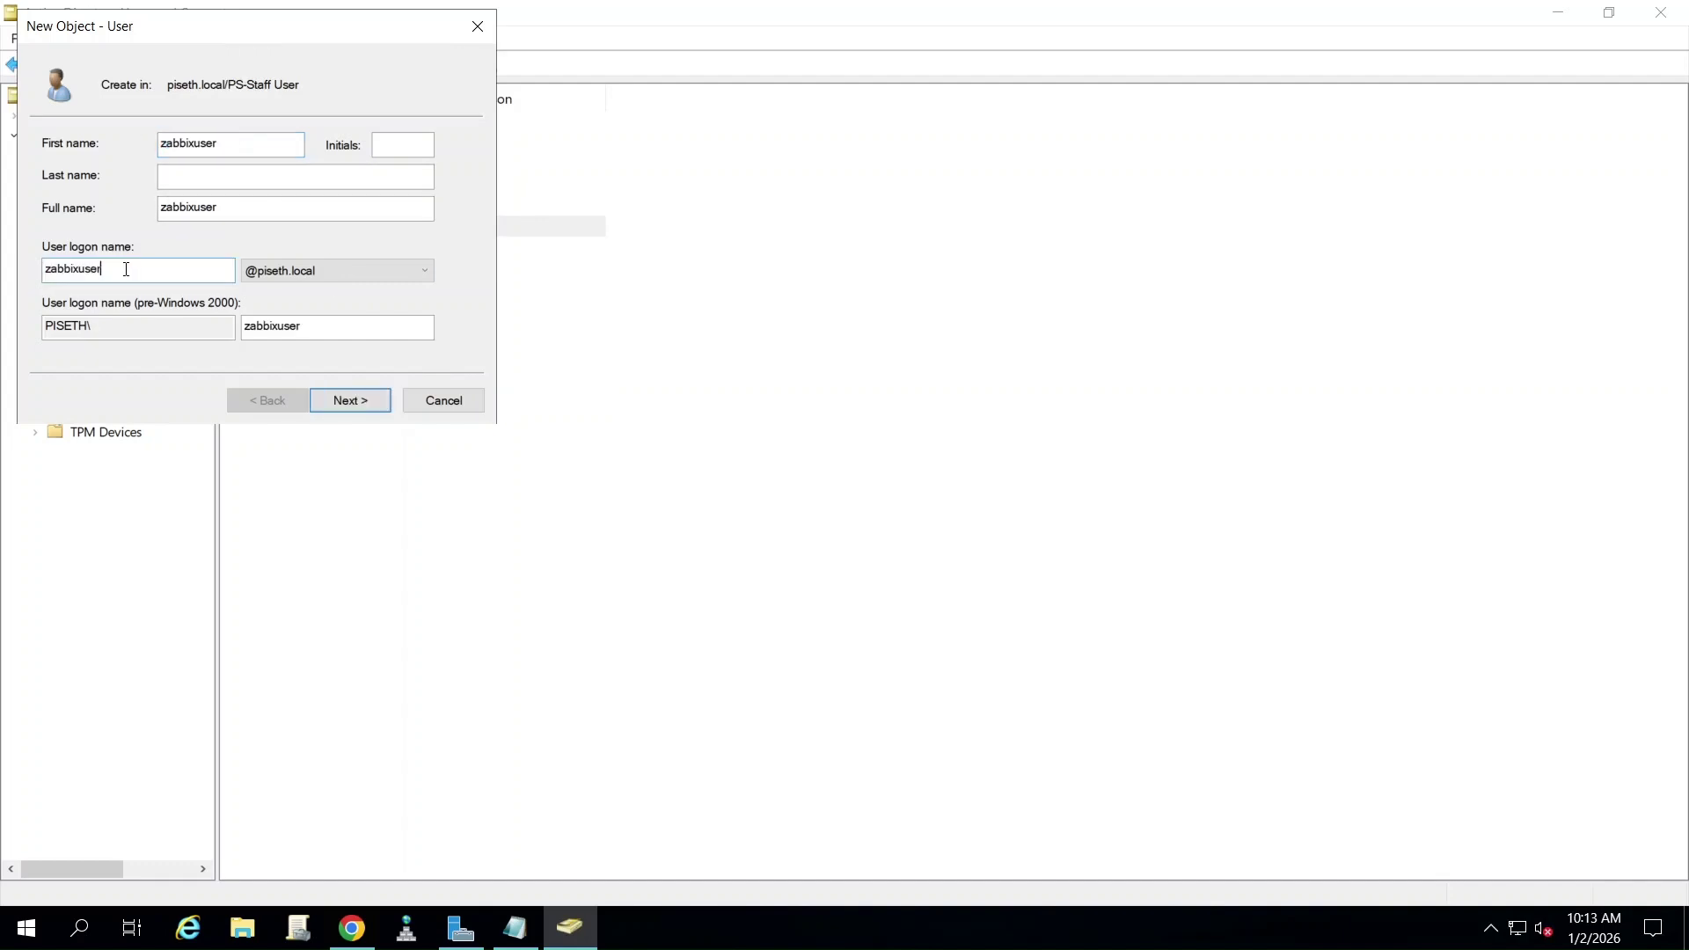
- Give zabbixuser a password without forced change that never expires, and finish creating it
left_click(384, 399)
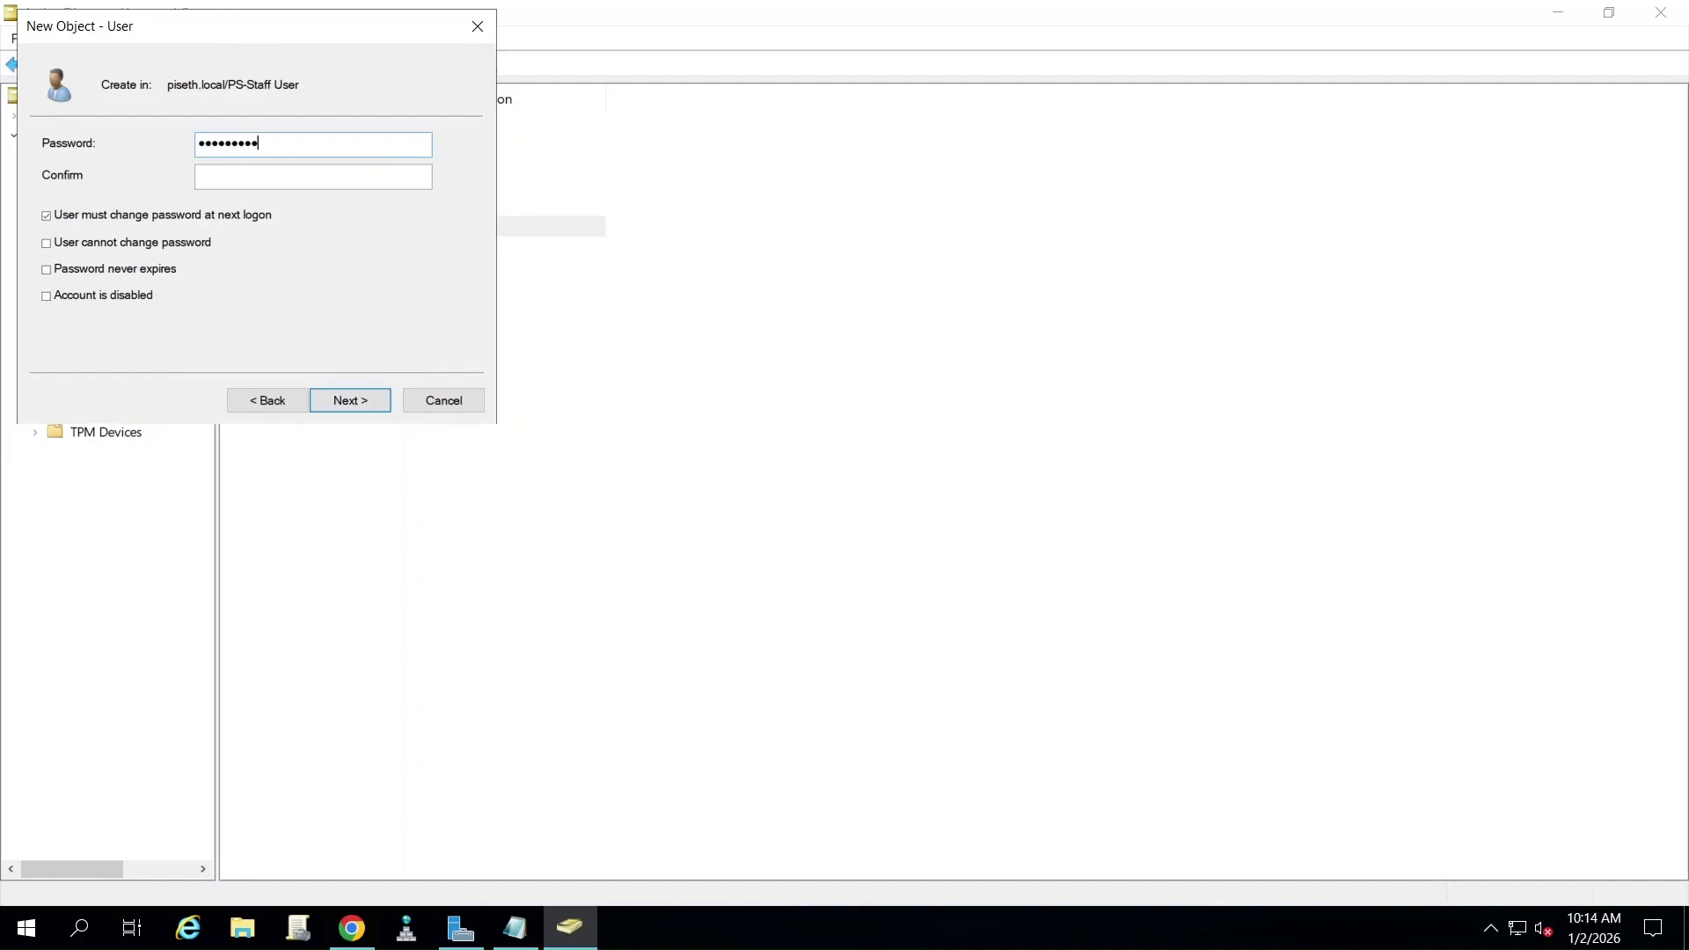
left_click(266, 178)
left_click(47, 215)
left_click(47, 269)
left_click(350, 403)
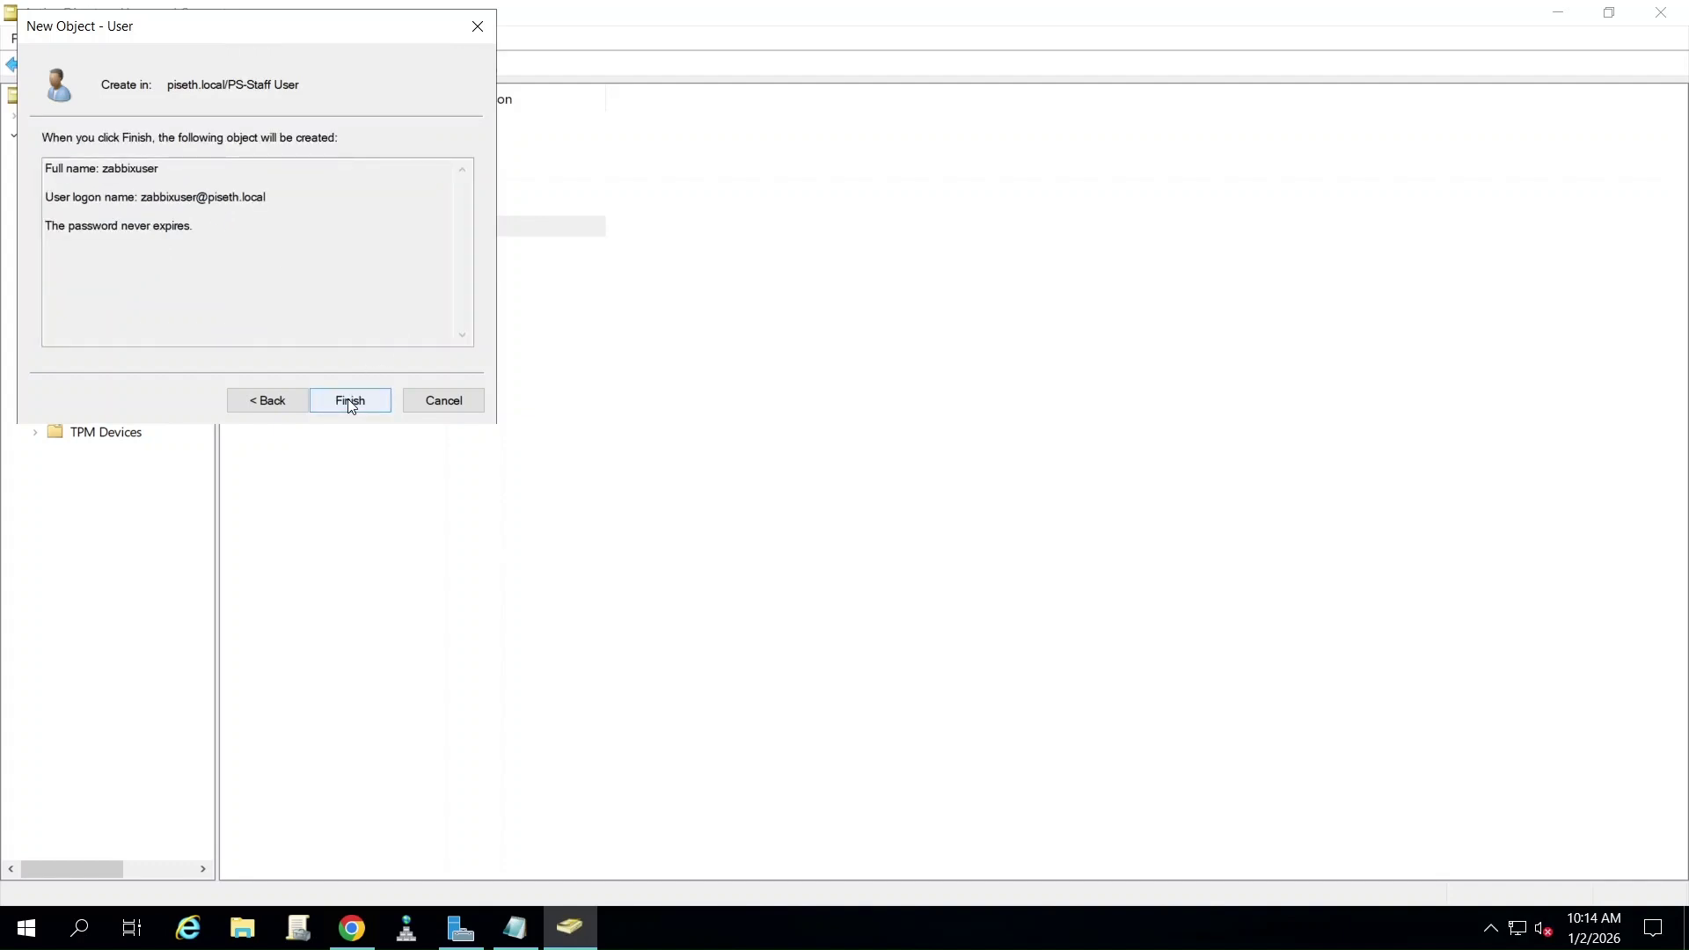
left_click(353, 398)
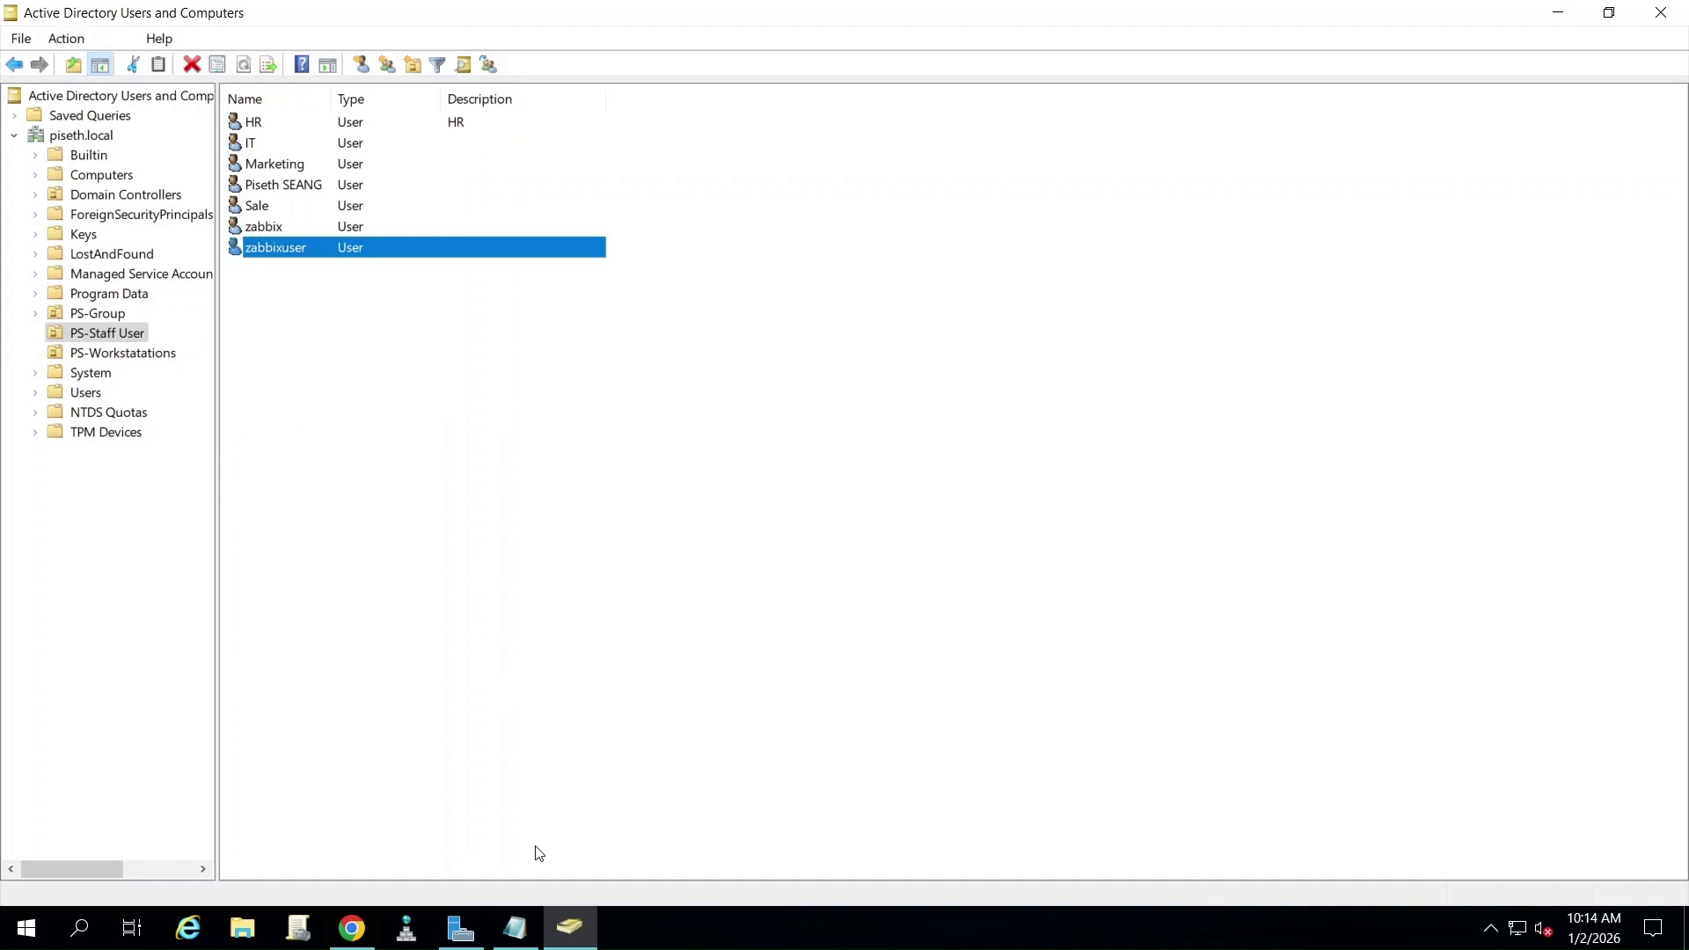
left_click(1558, 12)
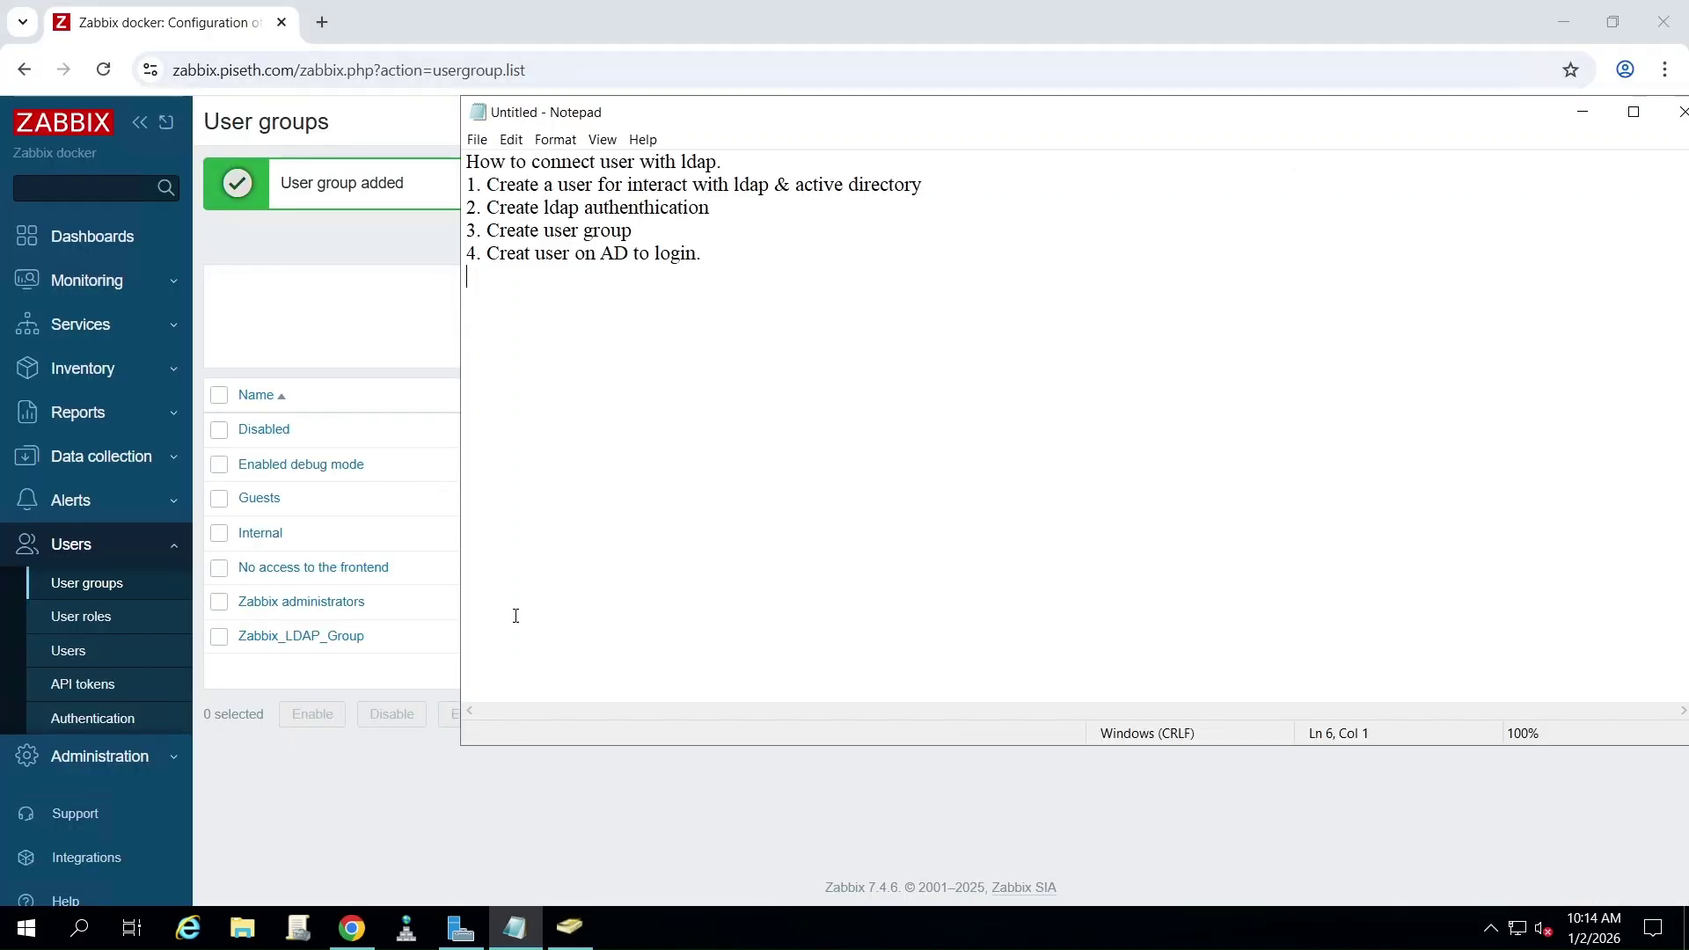
- Add step 5, 'Create username to point to AD (no need to put password)', fix 'Creat', and open Zabbix's new-user form
type("5. Crea")
key("BackSpace")
key("BackSpace")
type("eat")
key("Up")
type("eate ")
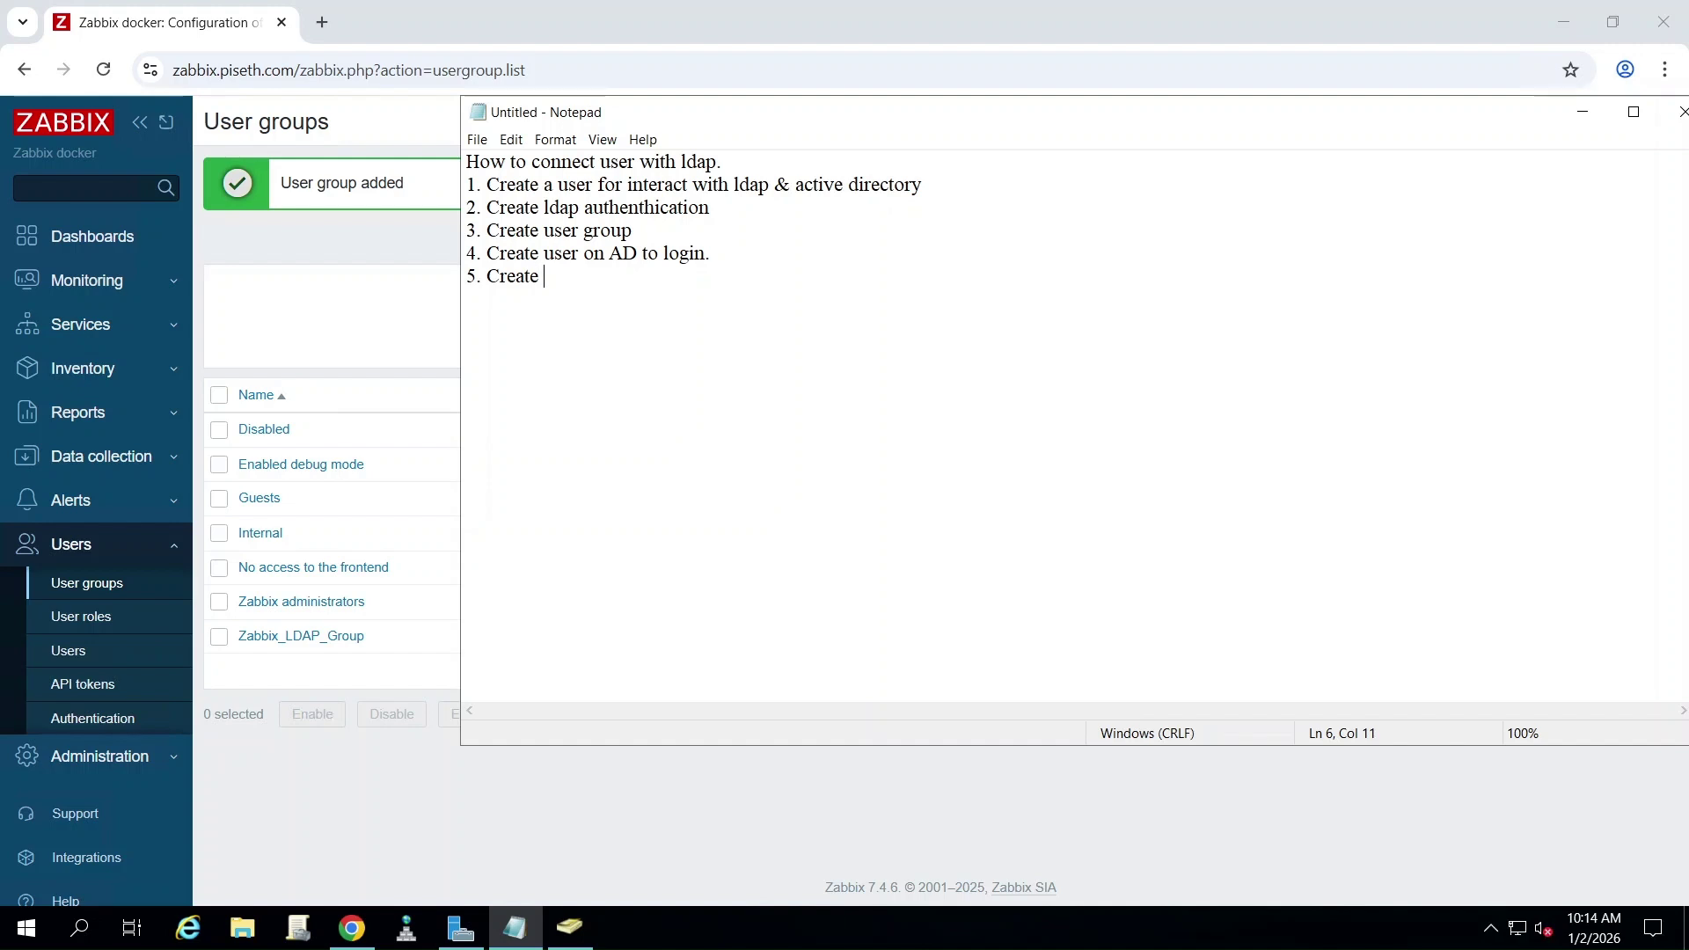
type("username to point to AD")
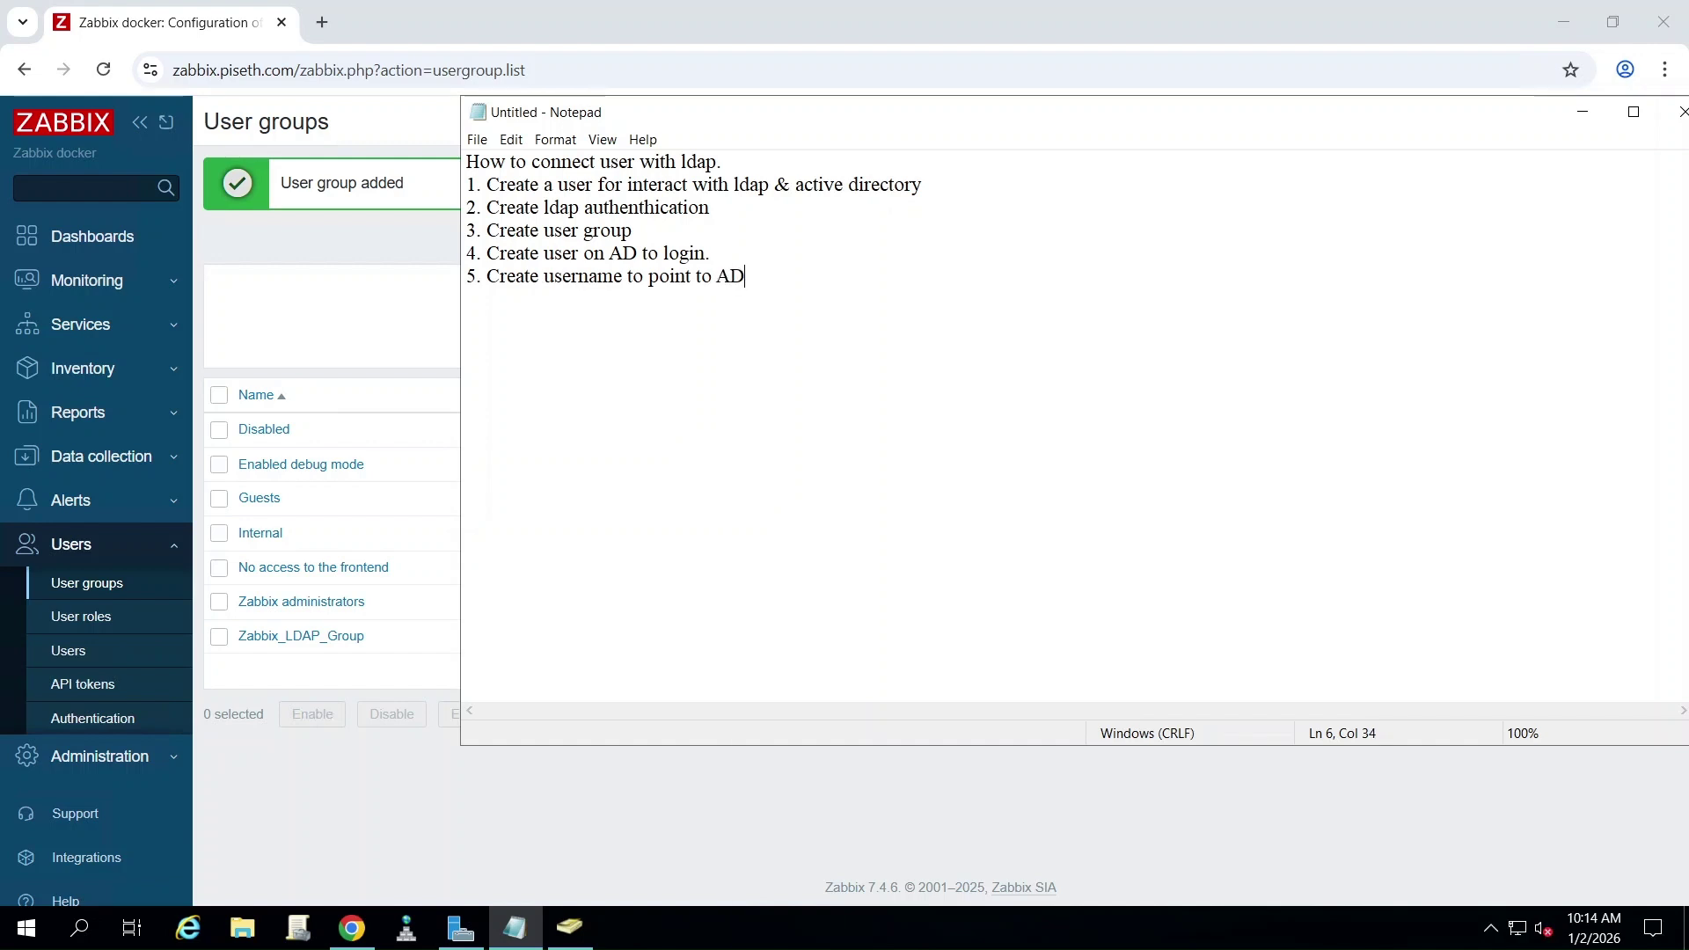
type(" (no need to put password)")
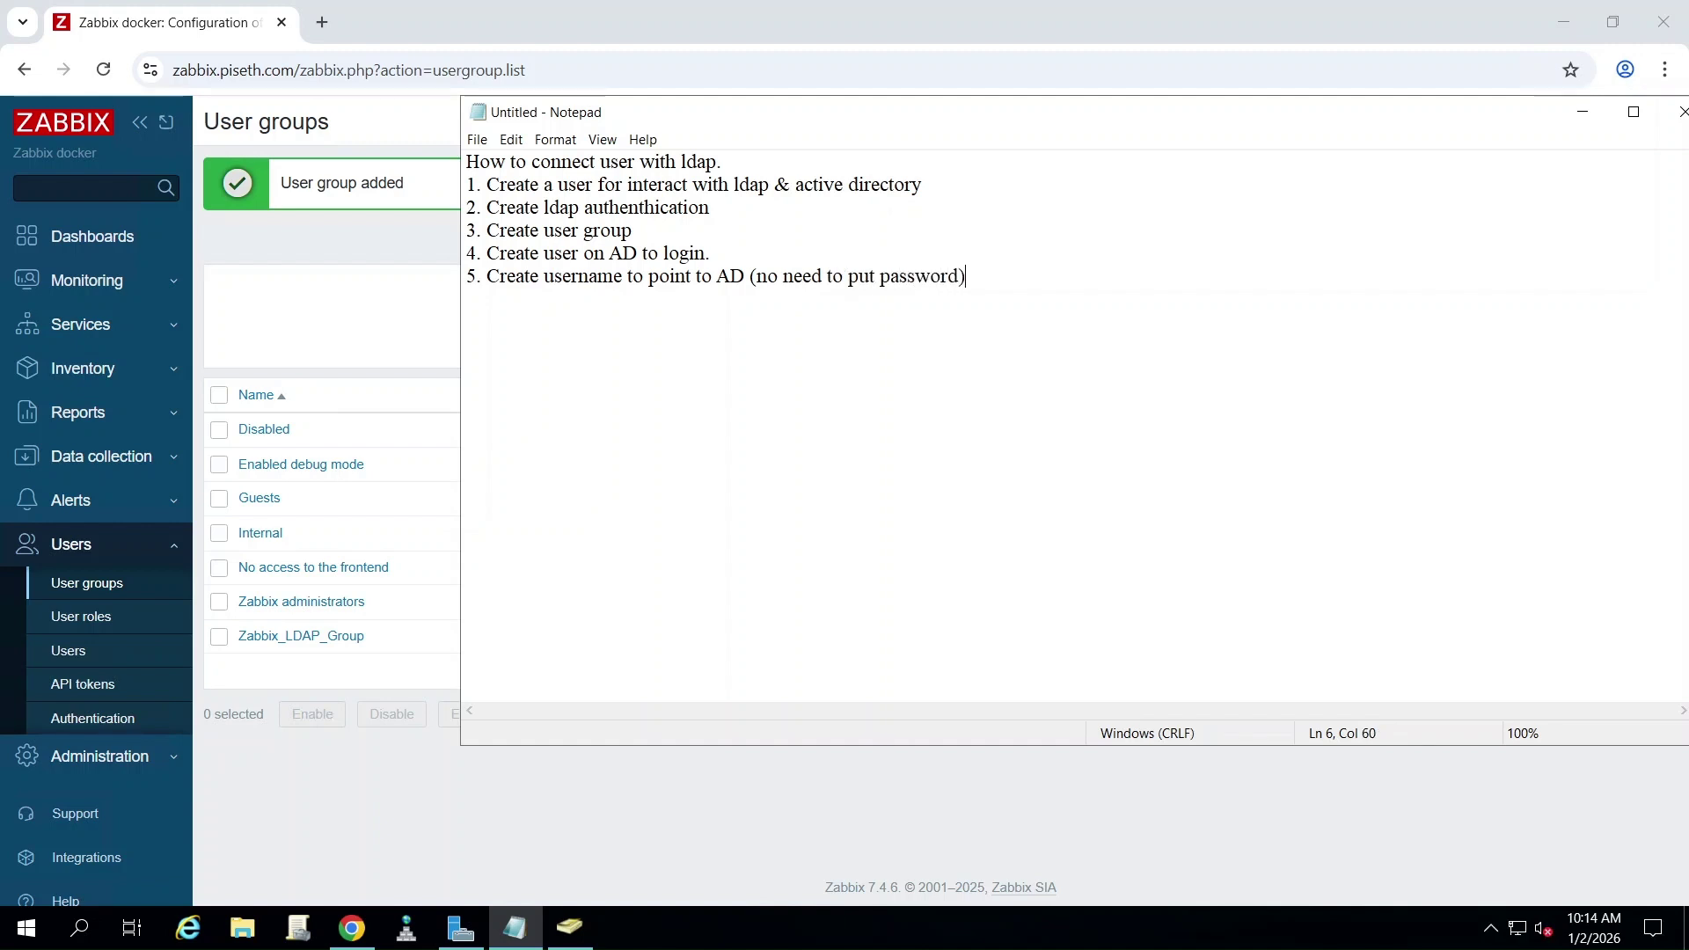
key("Return")
left_click(74, 655)
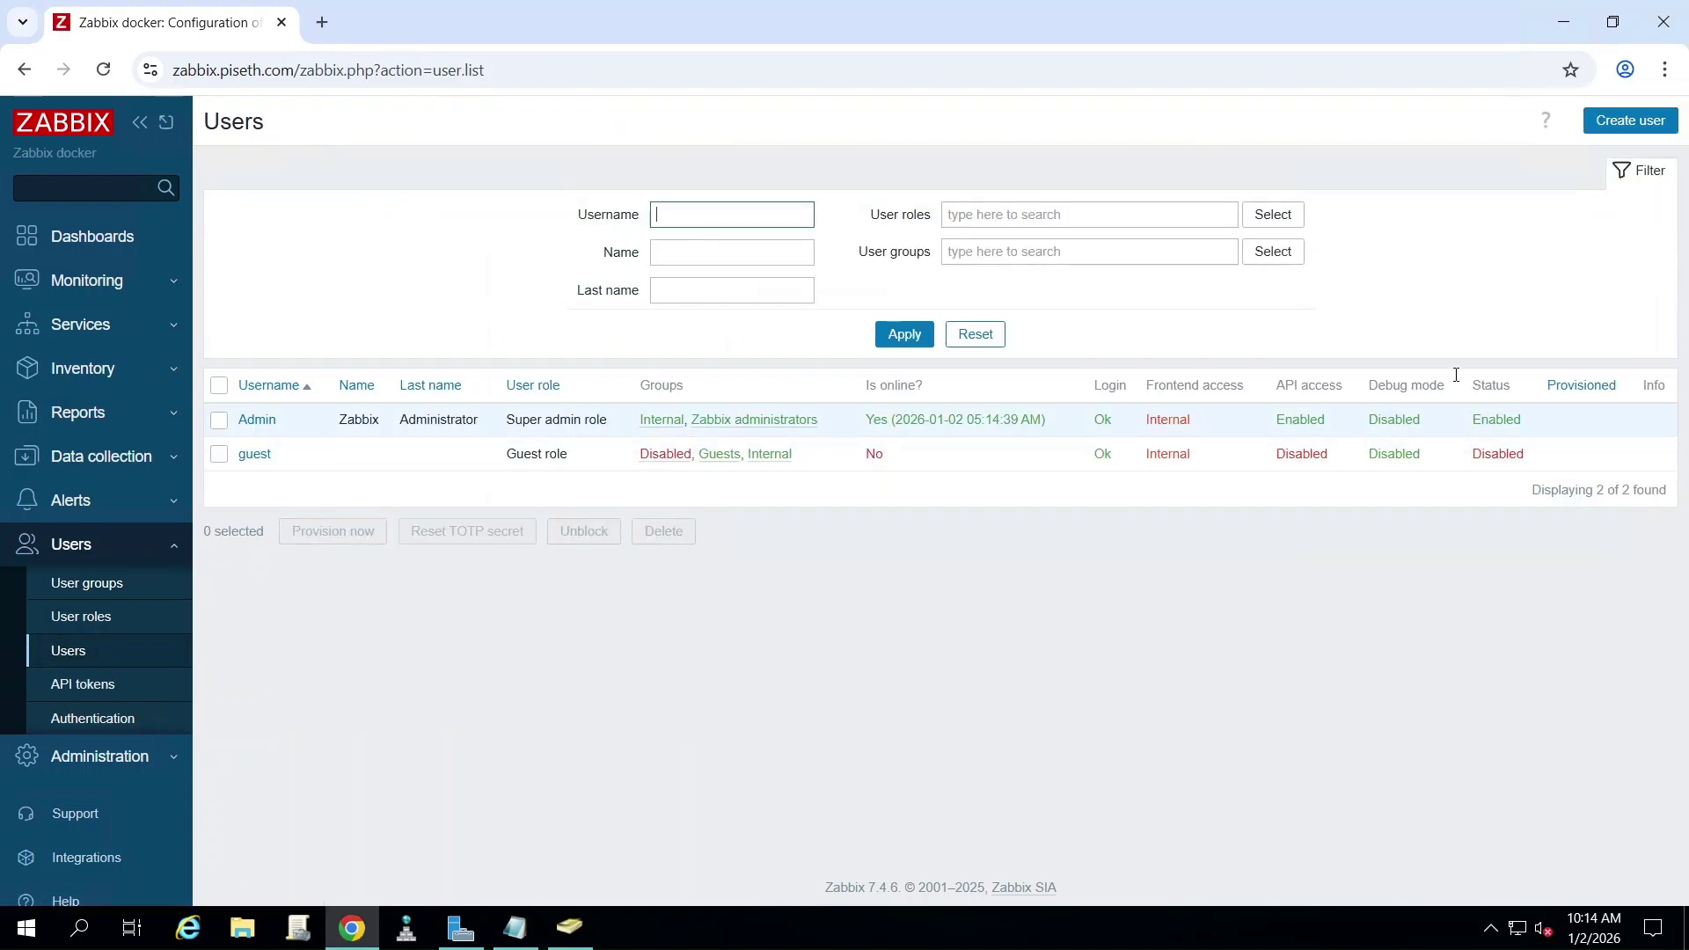
left_click(1626, 120)
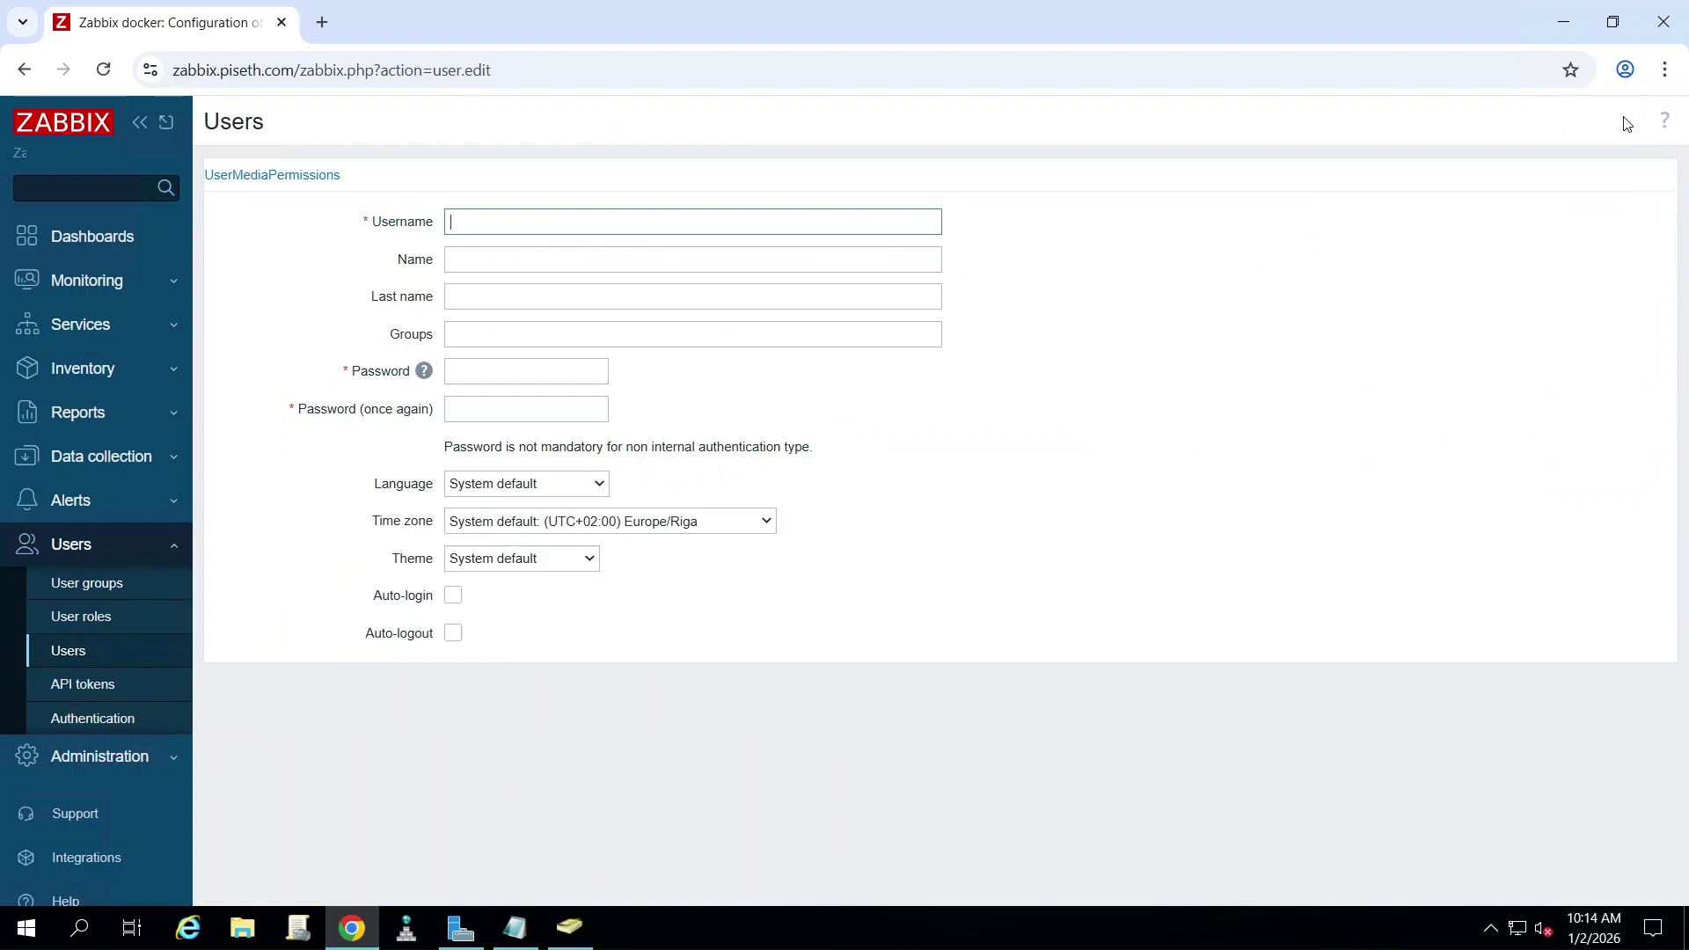
- Replace the autofilled Username, then copy zabbixuser's logon name from its AD Account properties
double_click(527, 223)
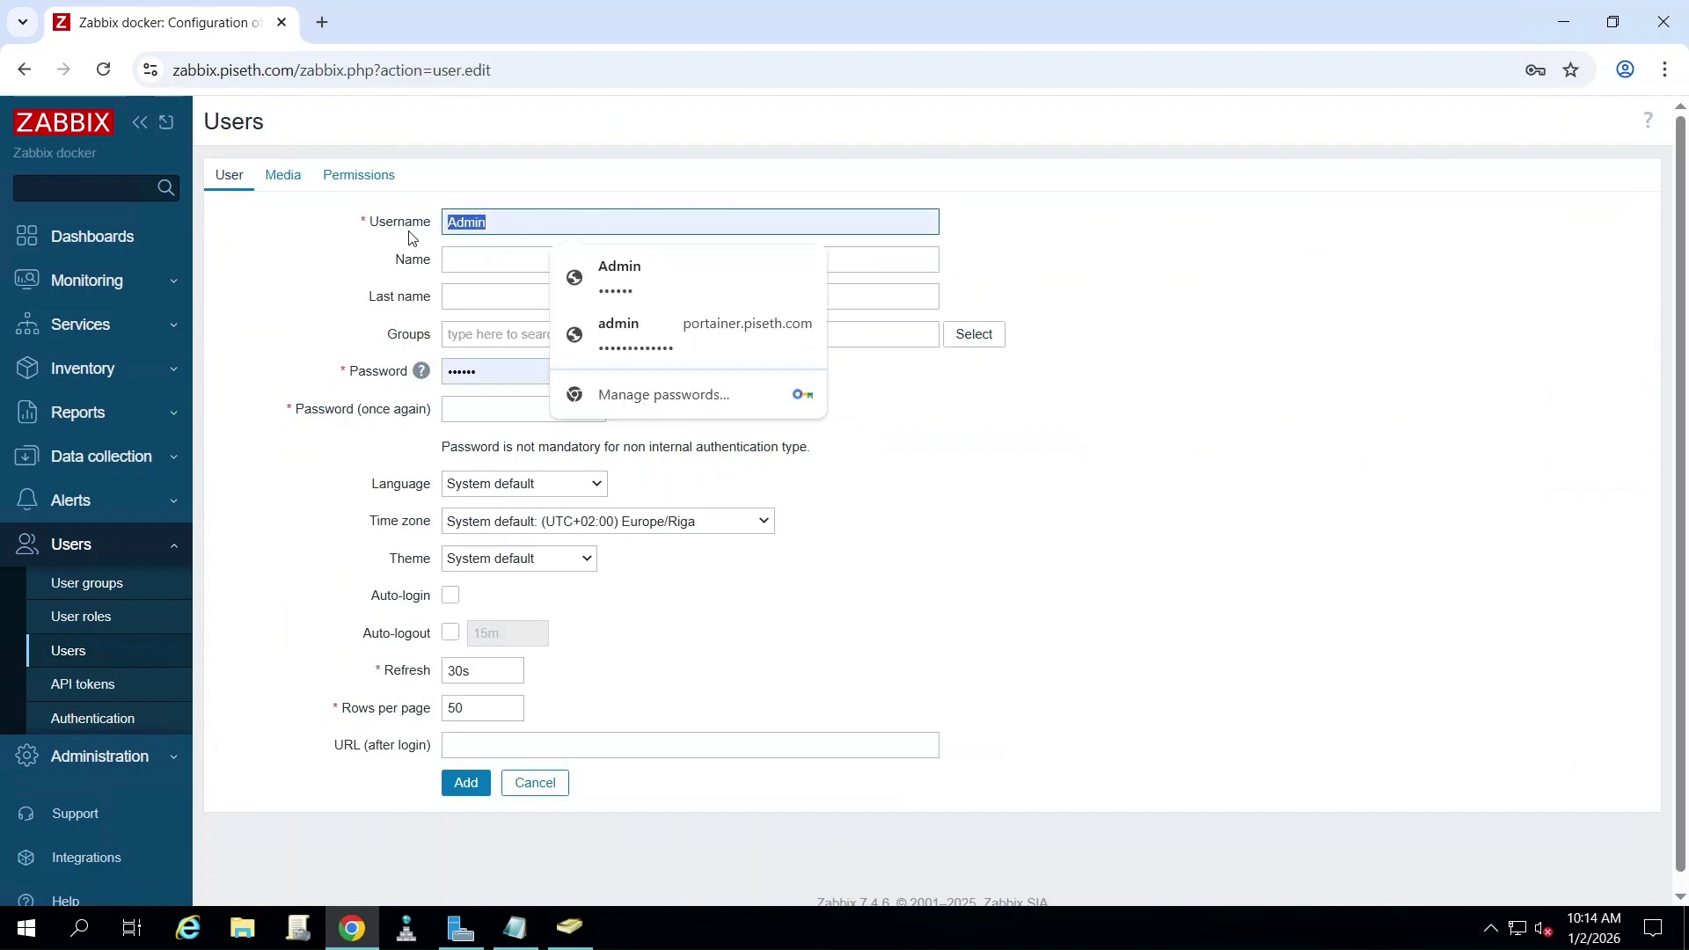
type("zabbixuser")
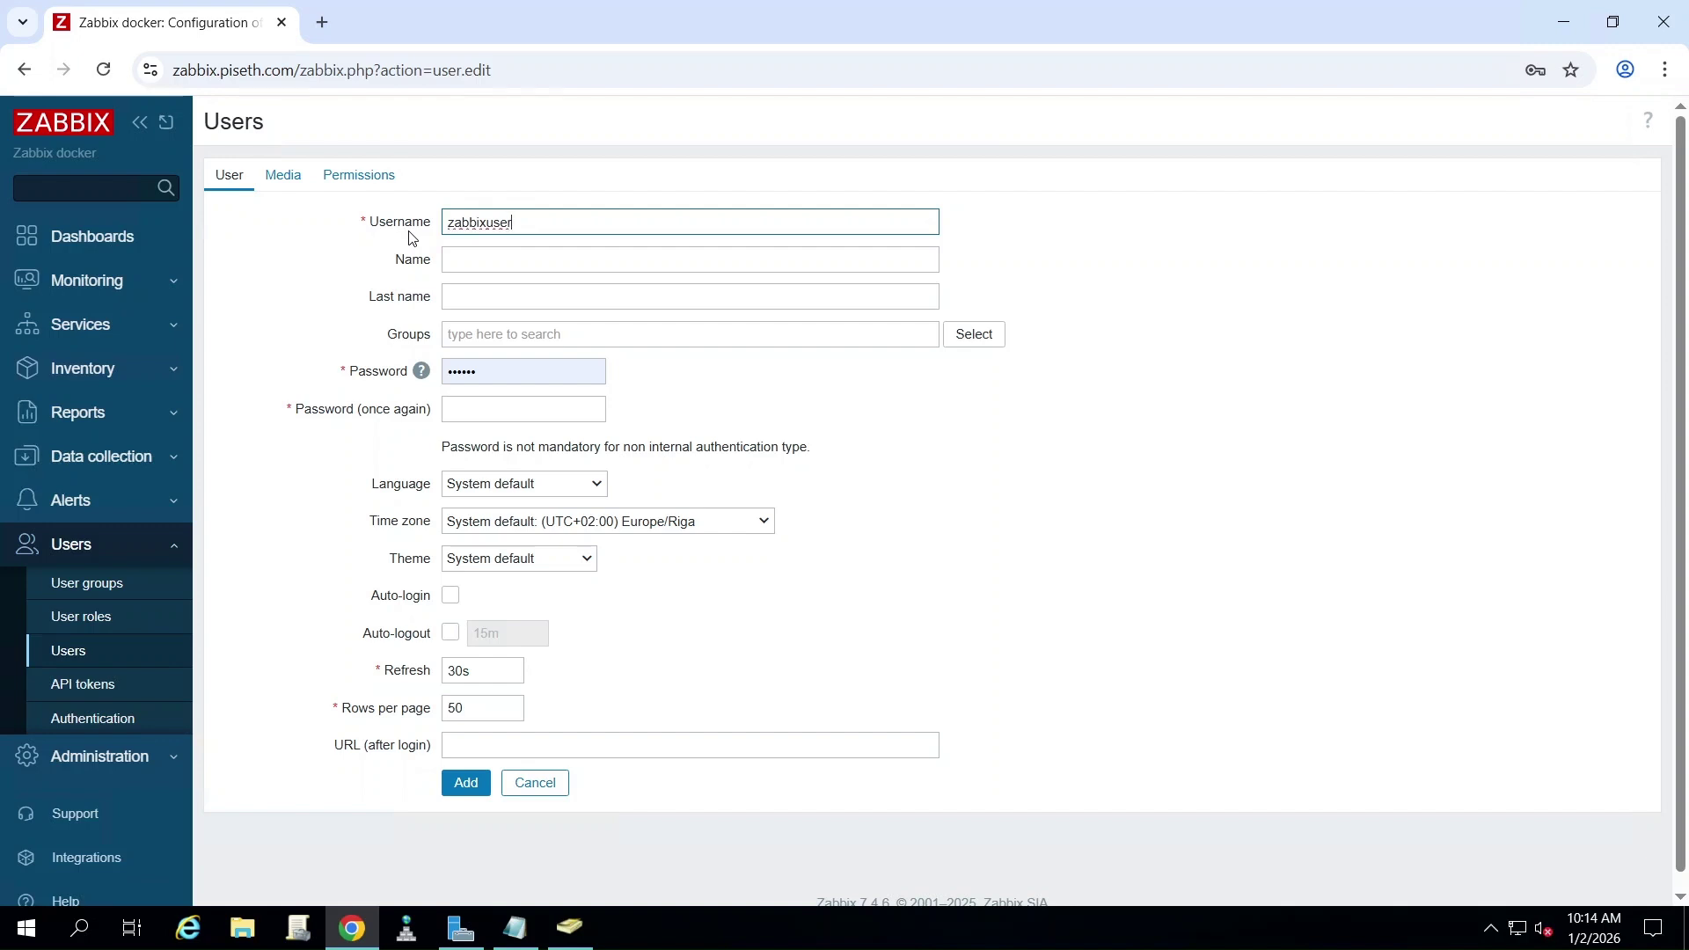
left_click(571, 928)
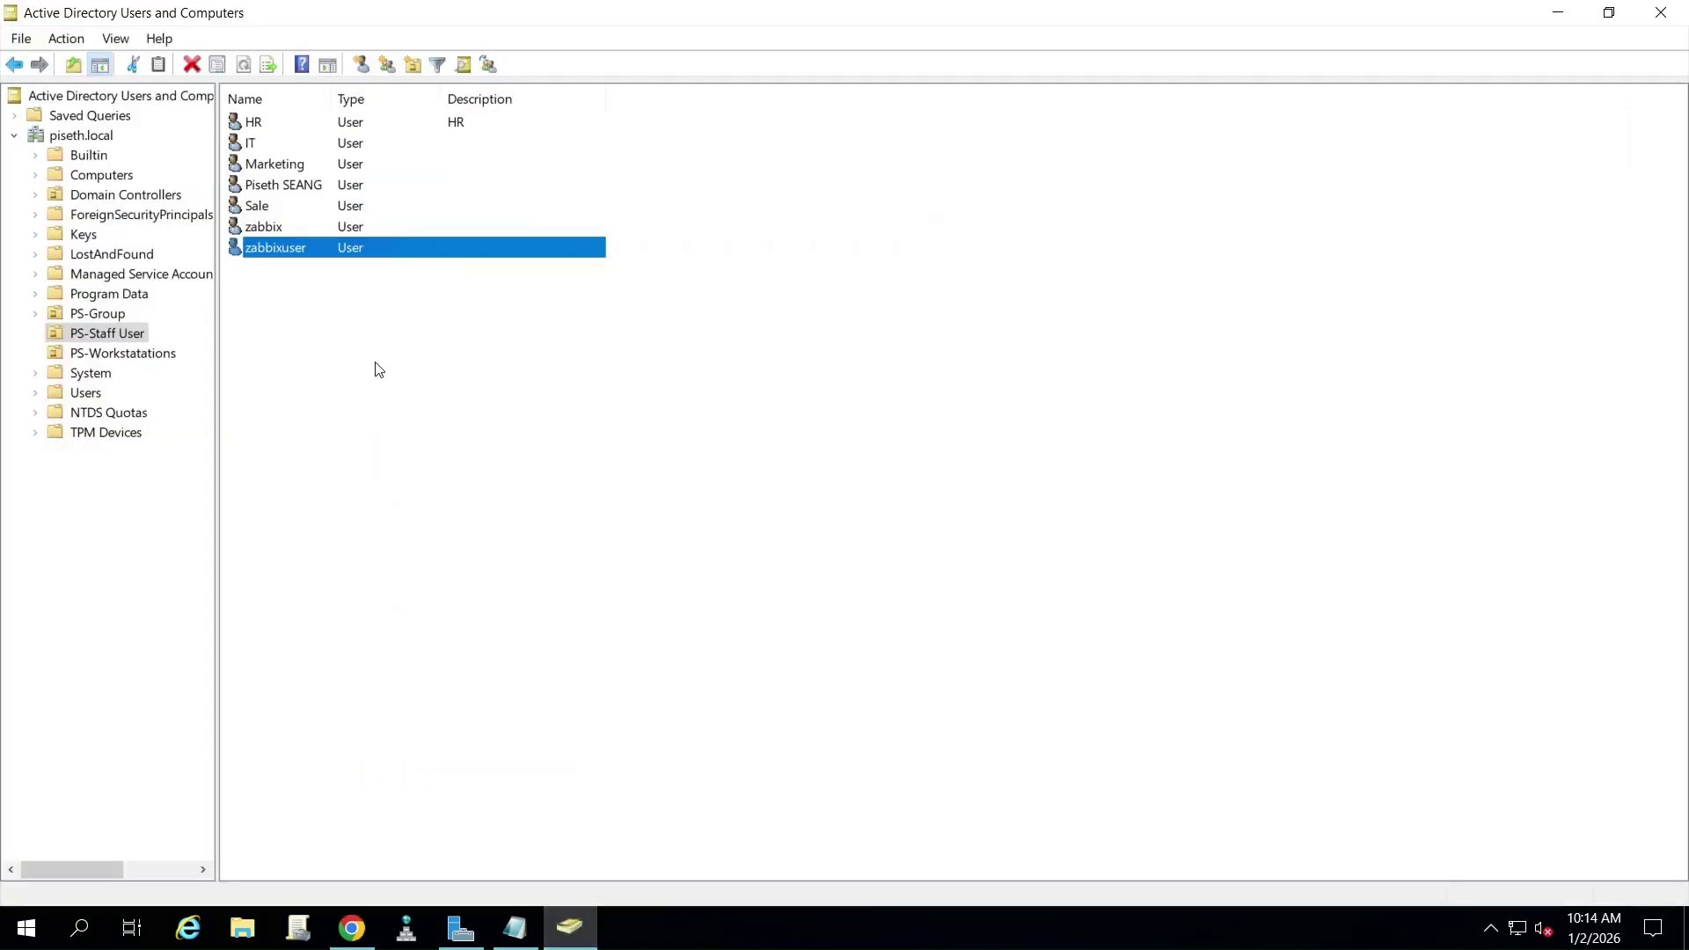
double_click(282, 249)
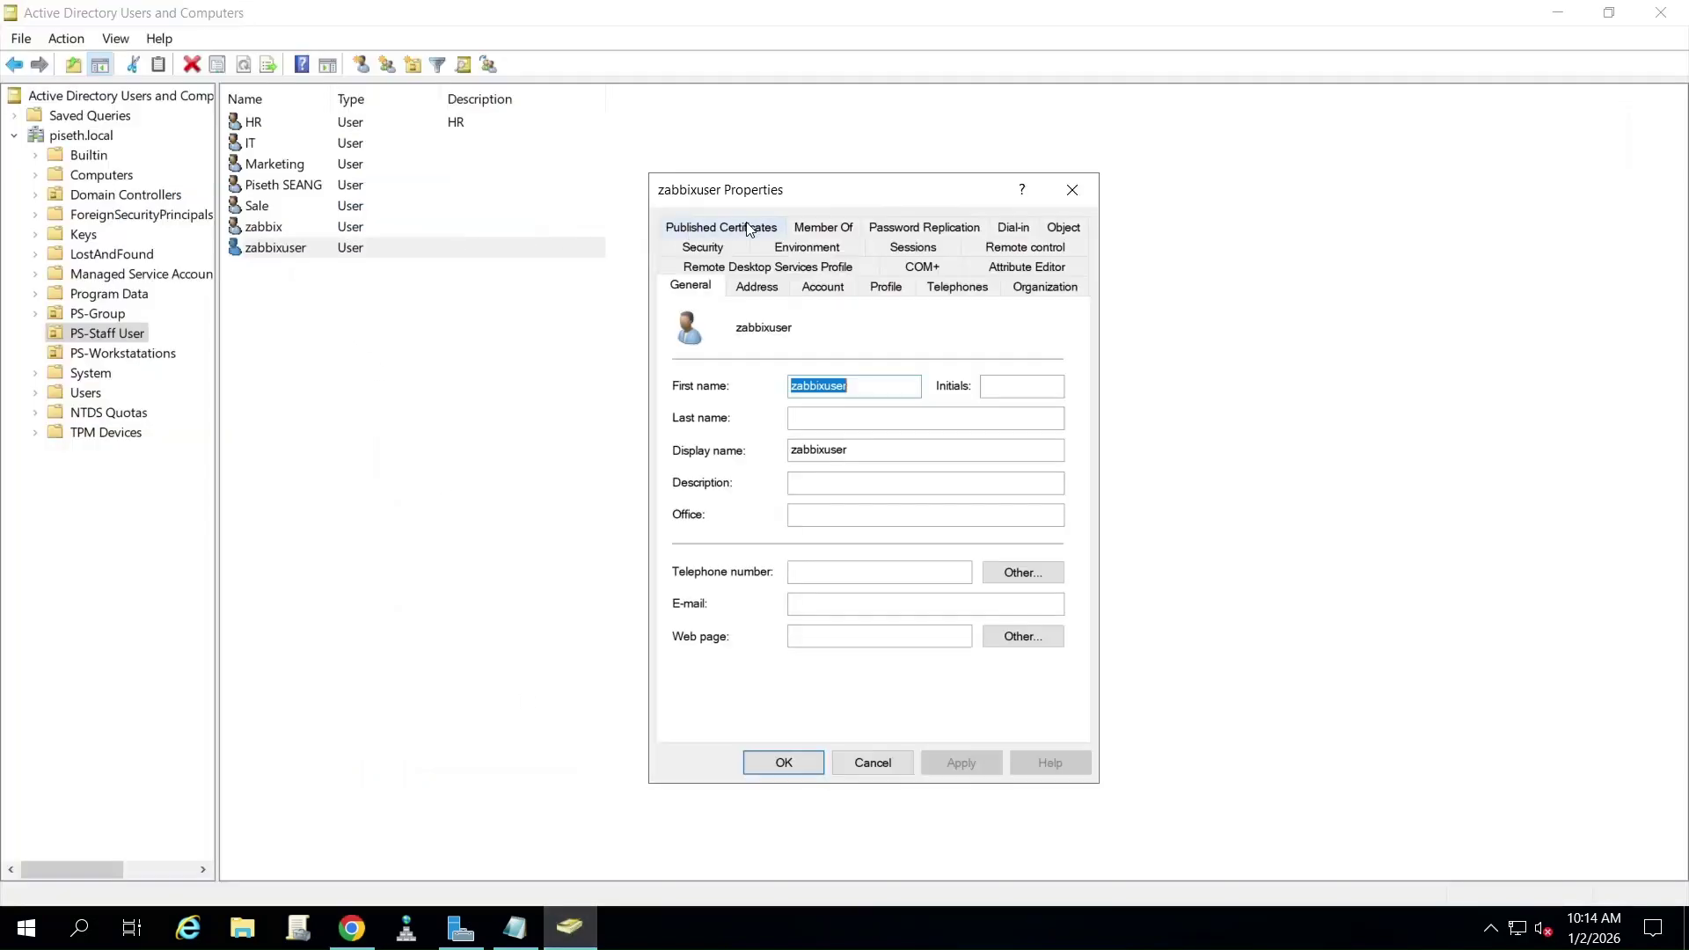
left_click(823, 286)
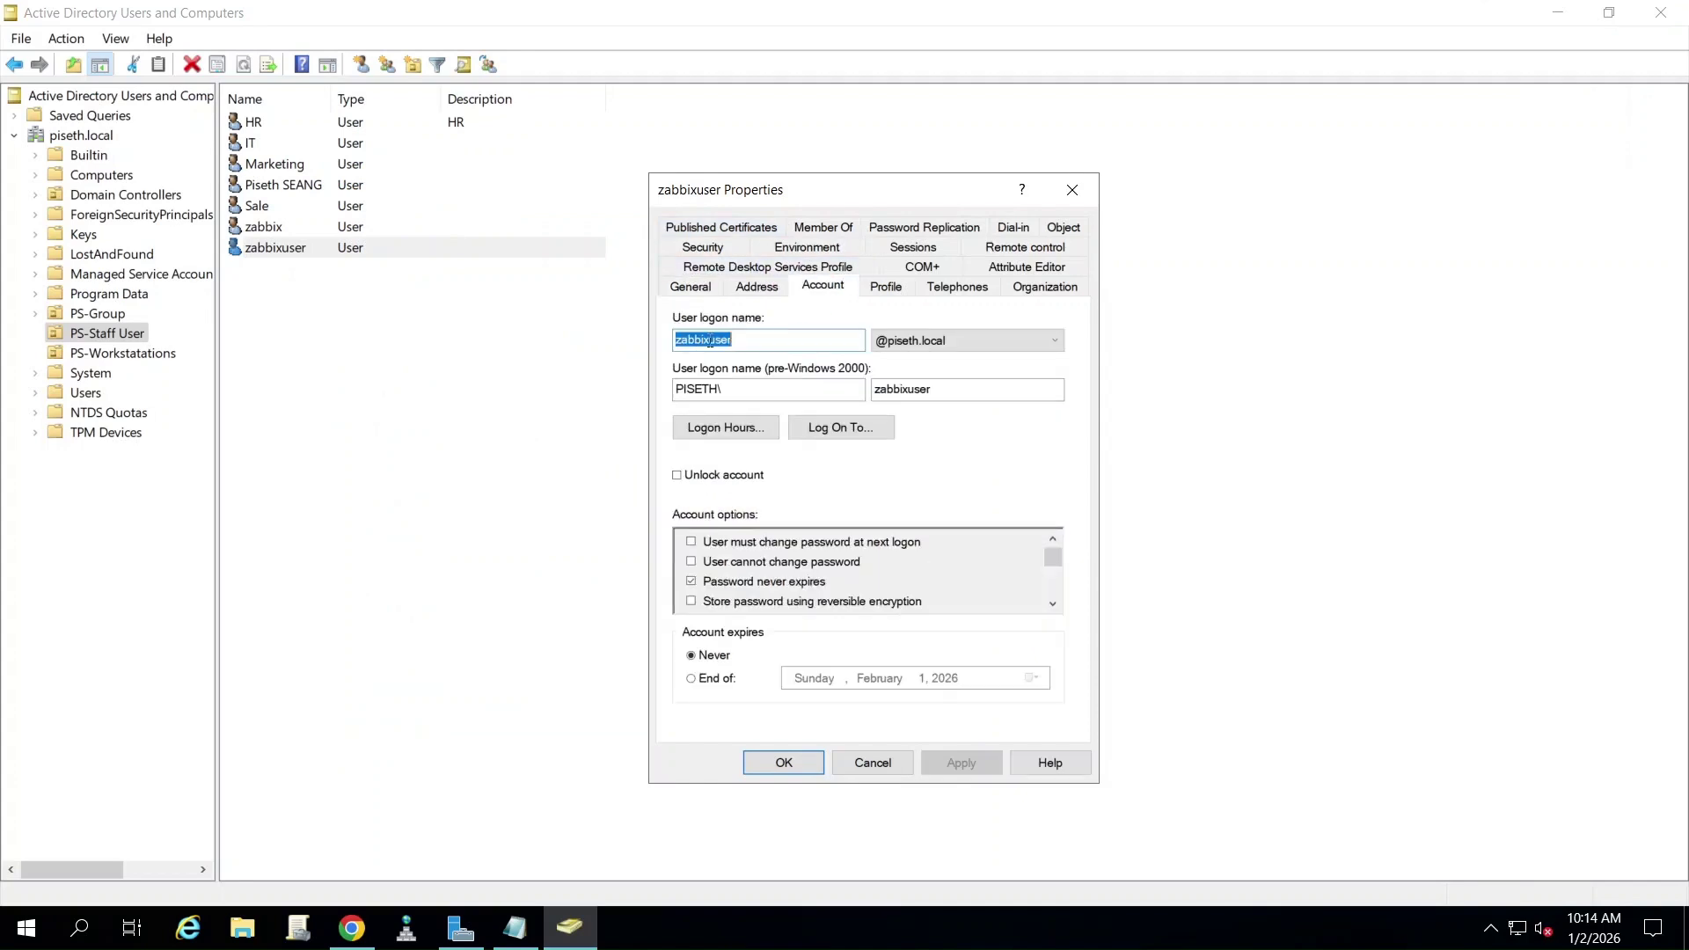
right_click(711, 342)
left_click(767, 415)
- Set Username zabbixuser, Name TEST, Last name USER, and clear the autofilled password
left_click(361, 919)
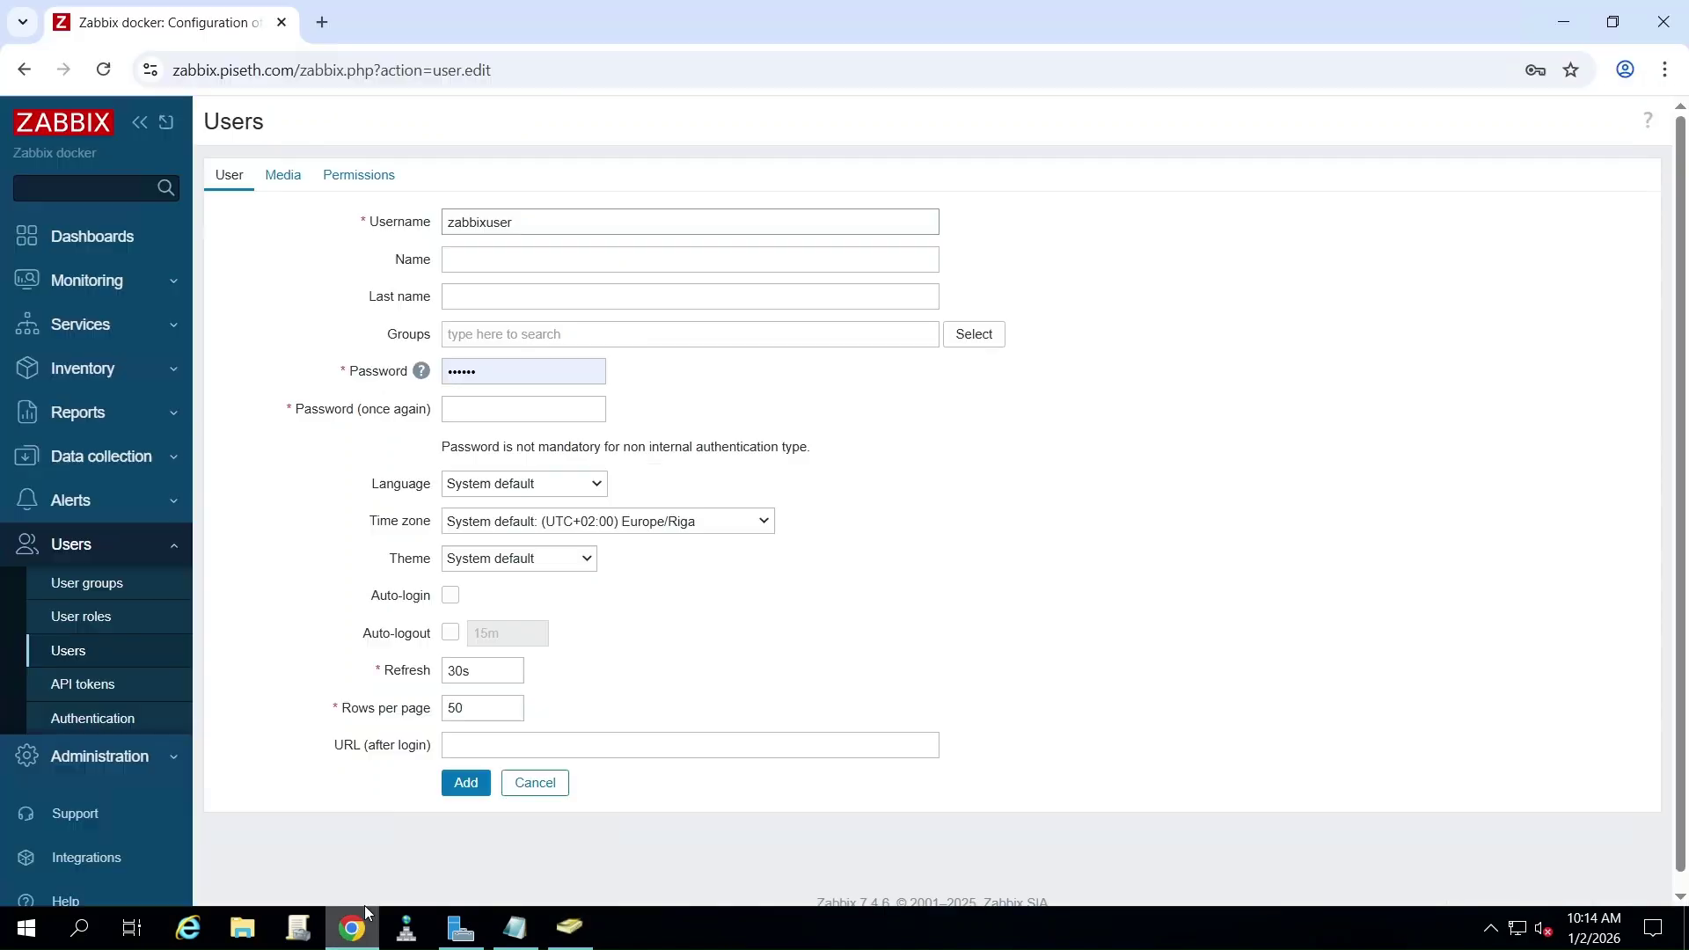
key("ctrl+a")
key("ctrl+v")
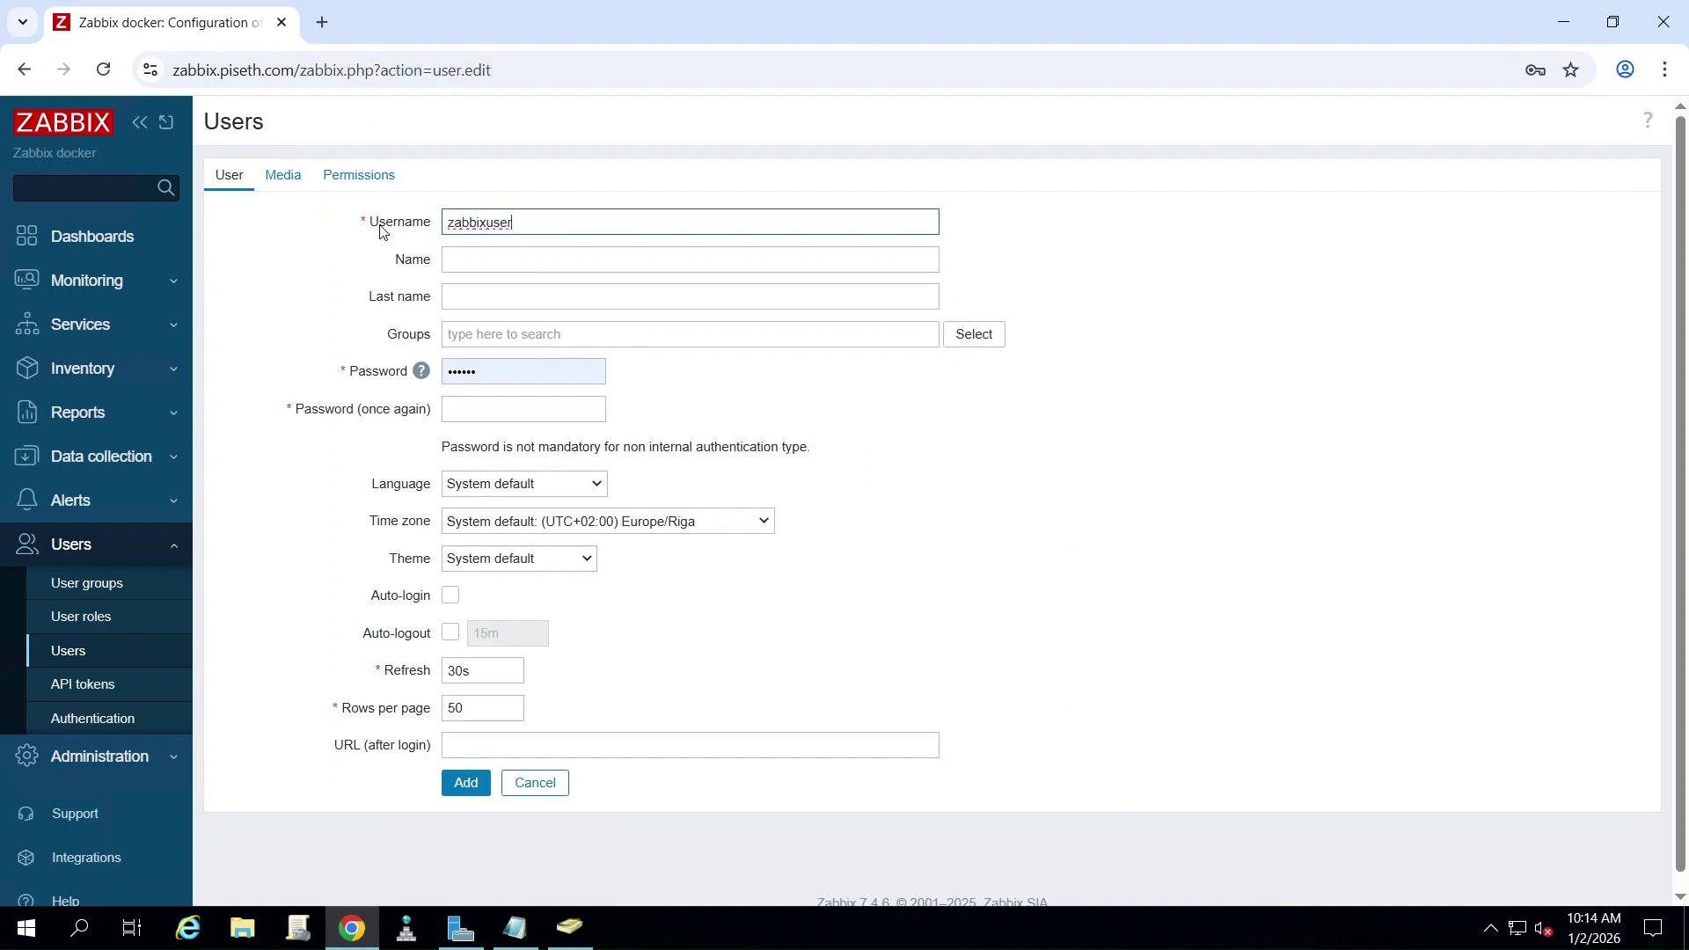
left_click(465, 258)
type("TES")
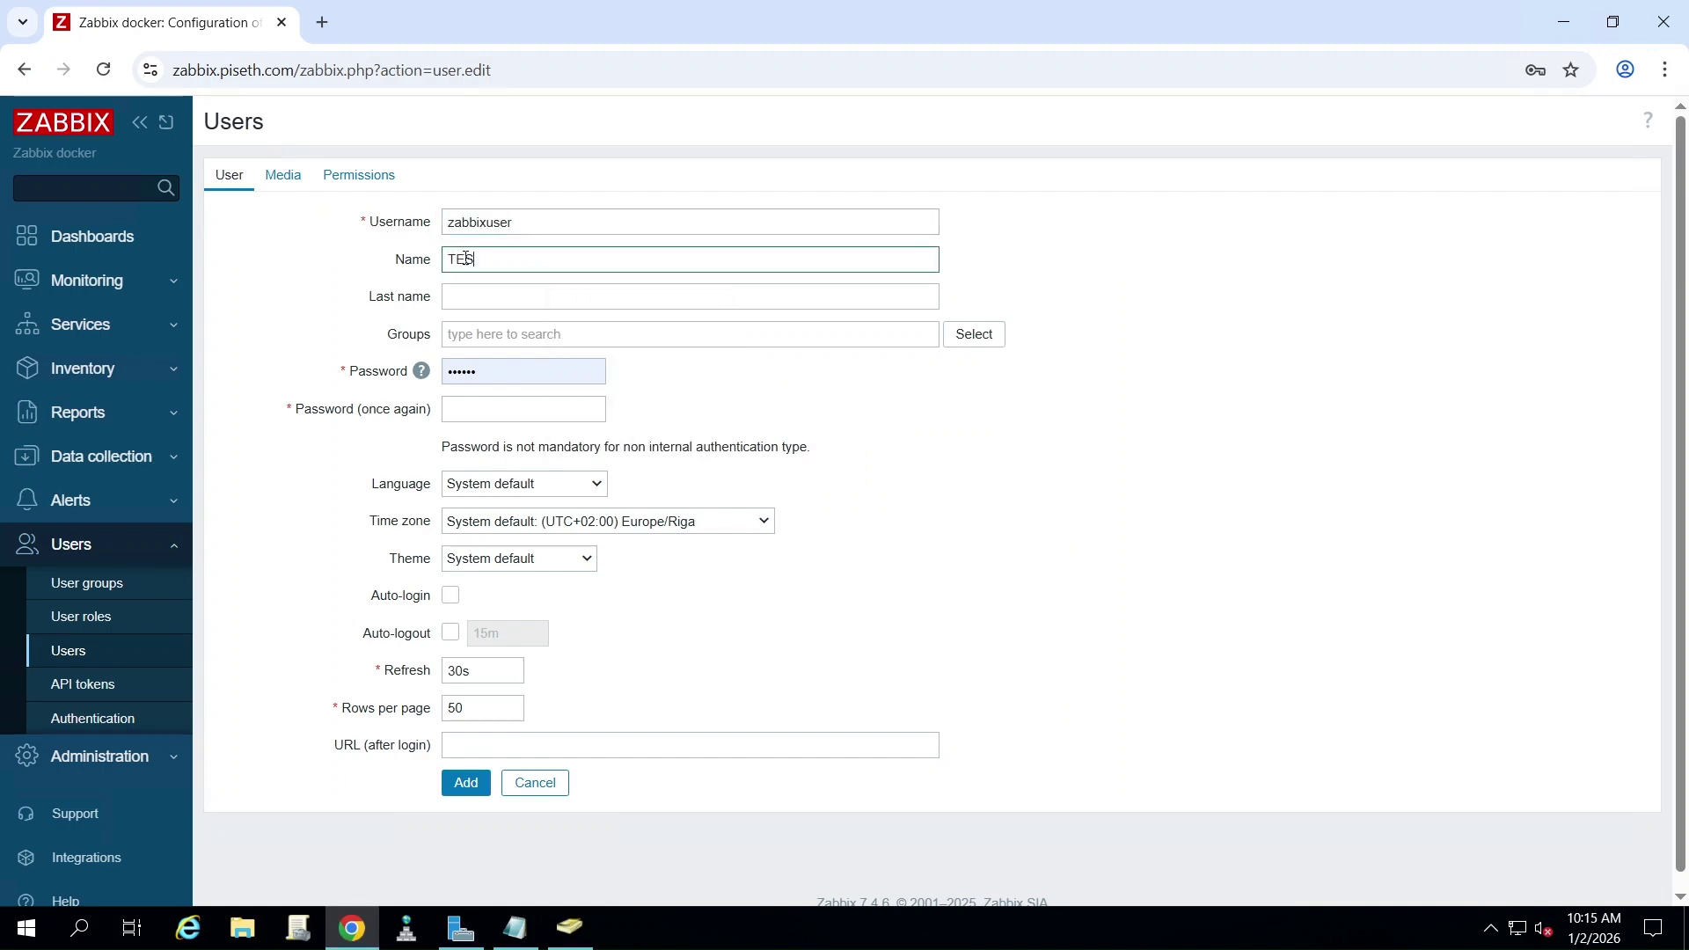
type("T USER")
left_click_drag(484, 258, 615, 256)
key("BackSpace")
left_click(509, 291)
type("USER")
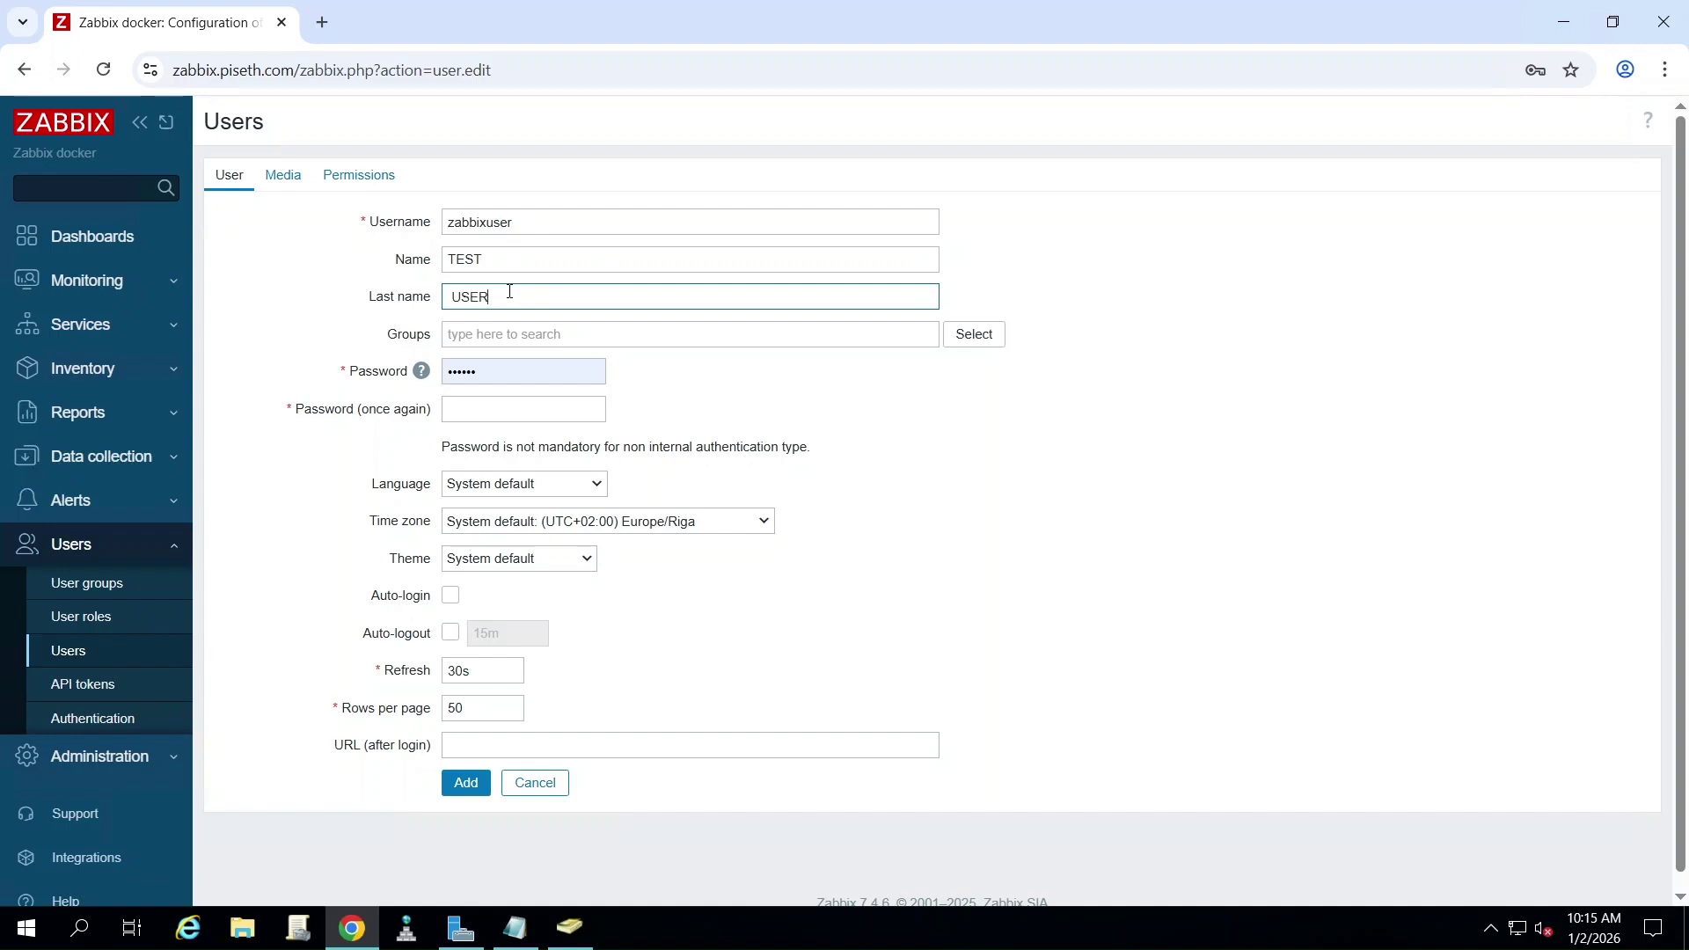
key("BackSpace")
double_click(506, 376)
key("BackSpace")
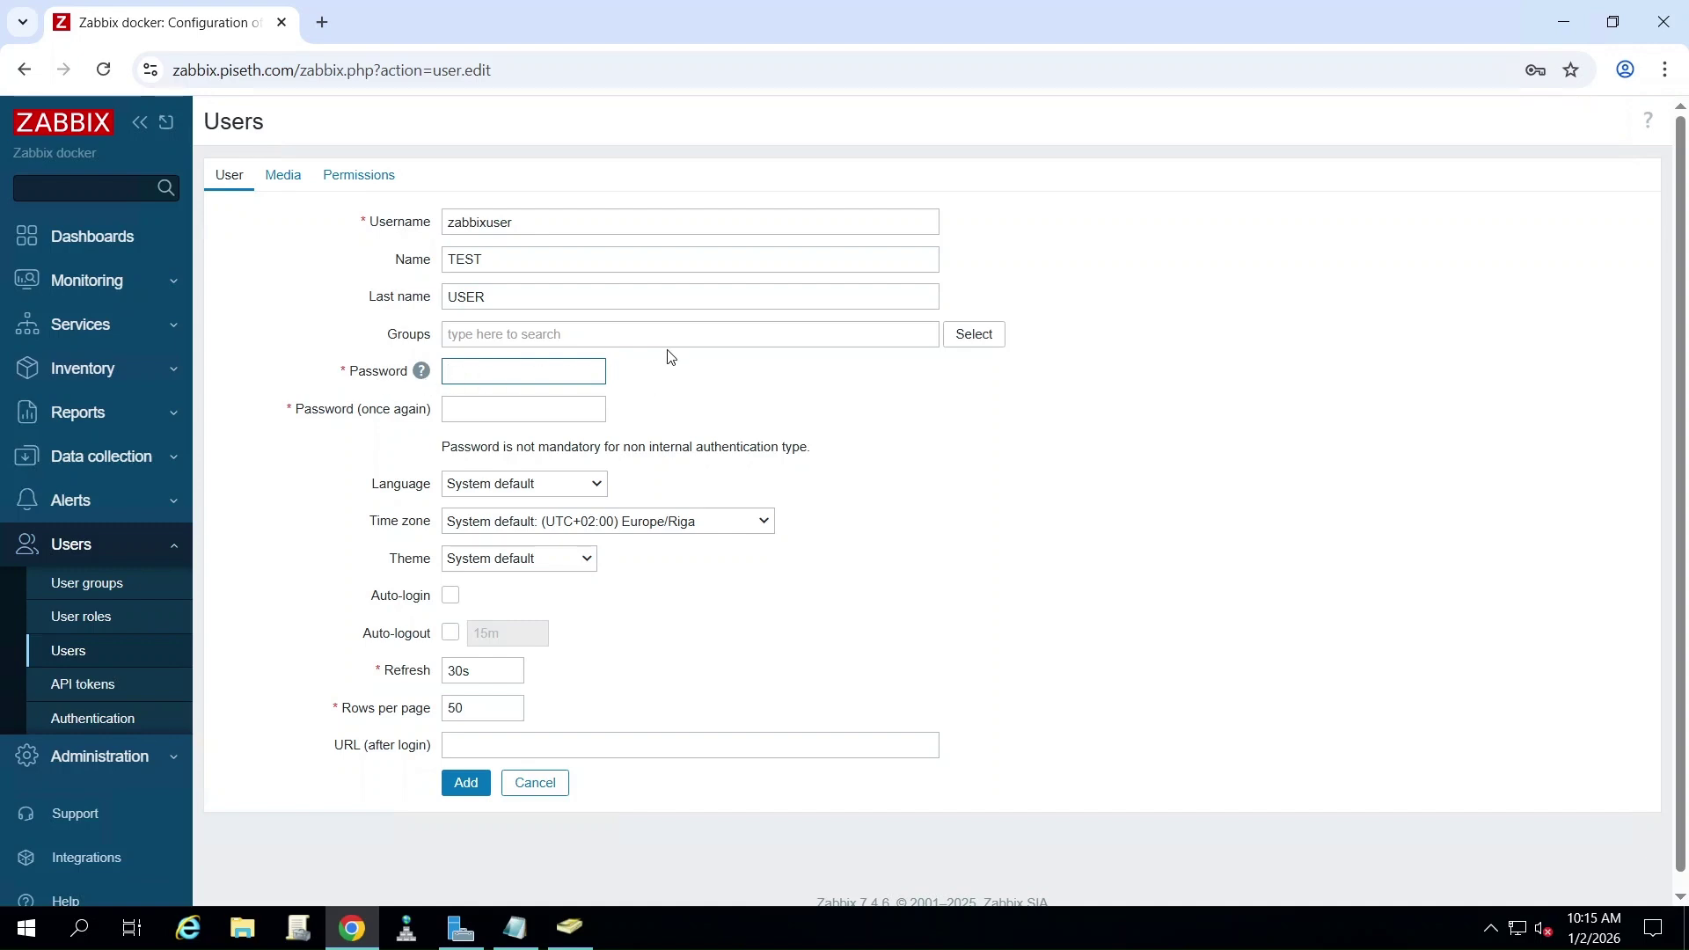
- Add the user to Zabbix_LDAP_Group and show the Permissions tab
left_click(974, 334)
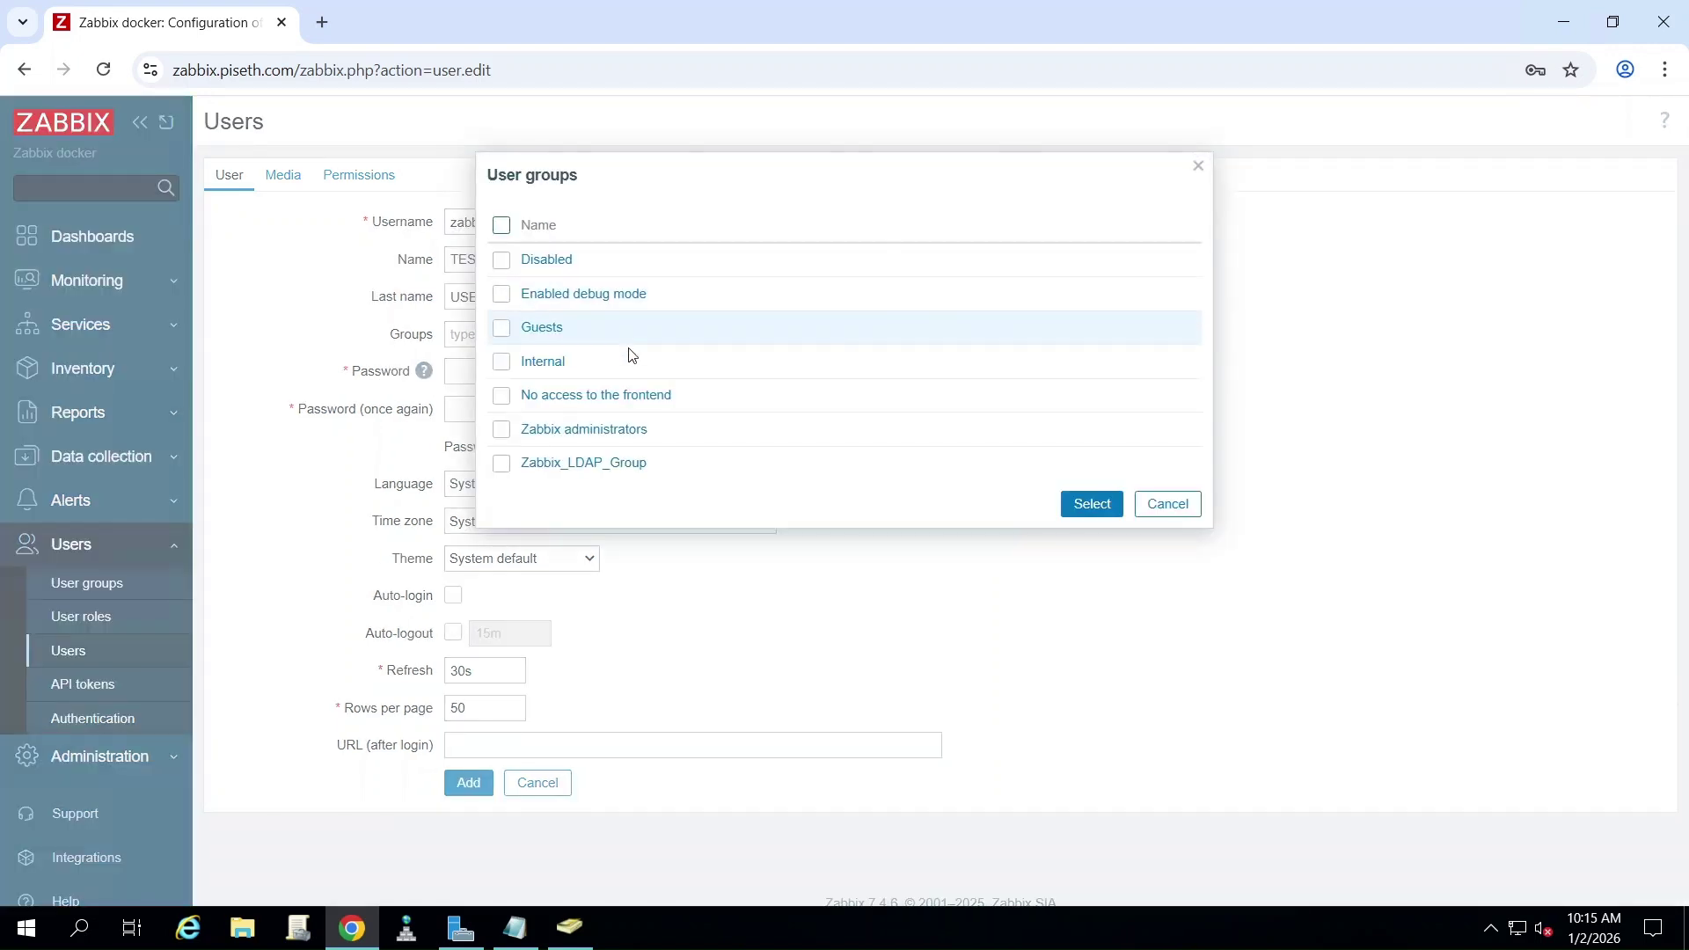
left_click(501, 463)
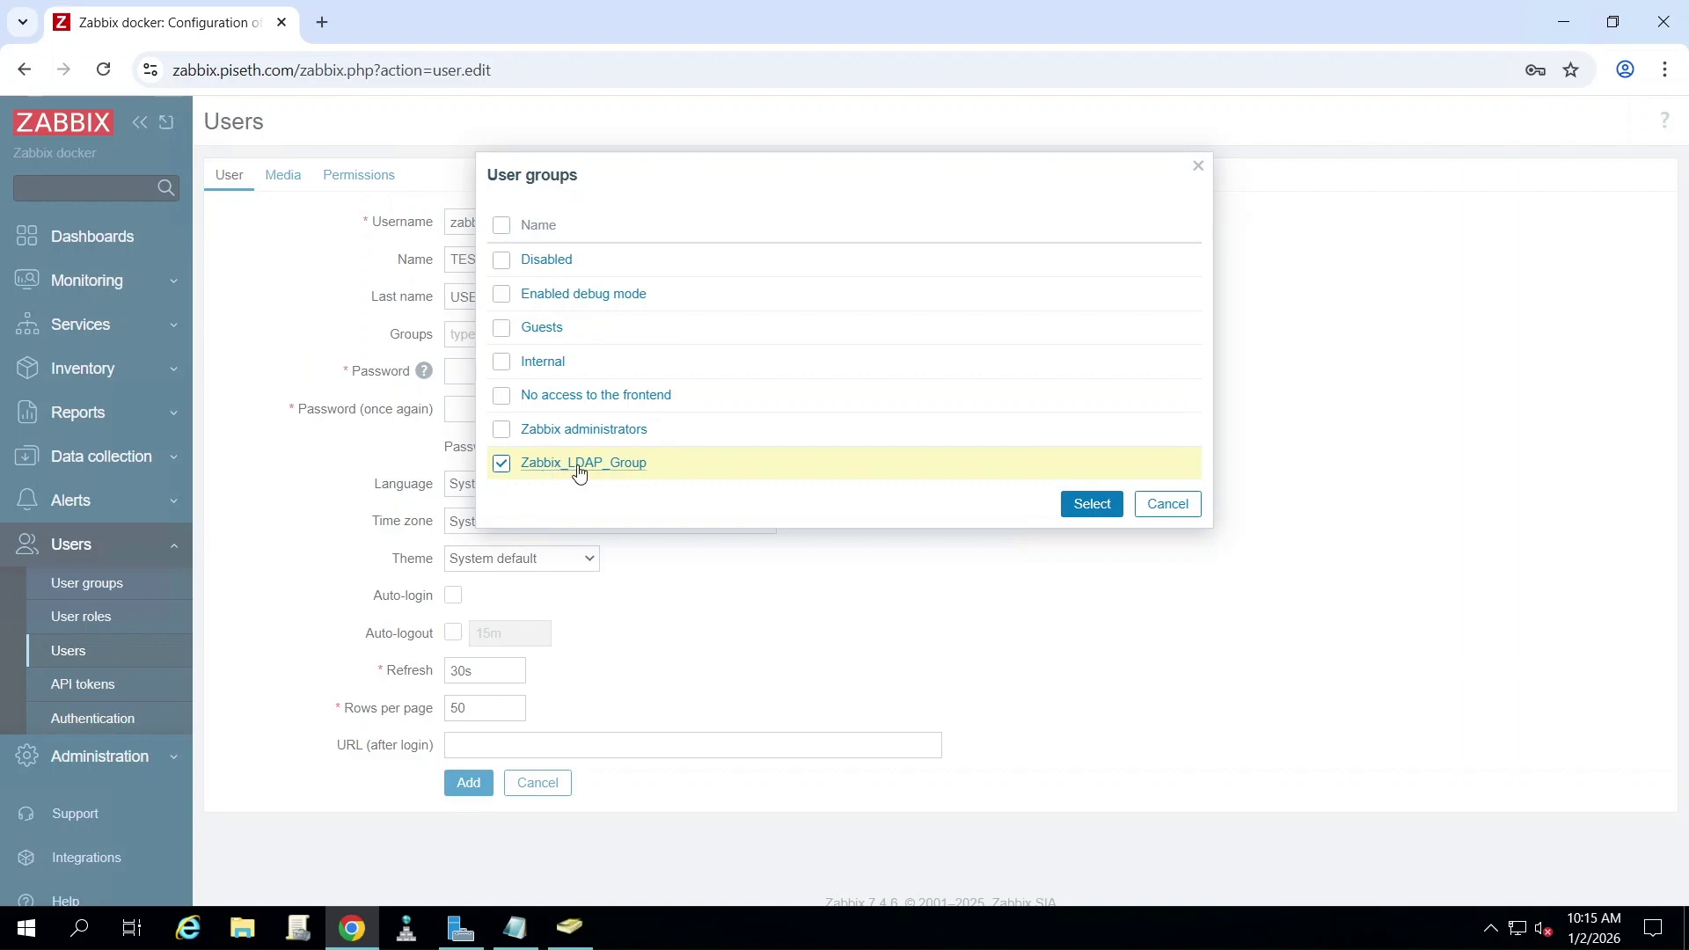
left_click(1104, 509)
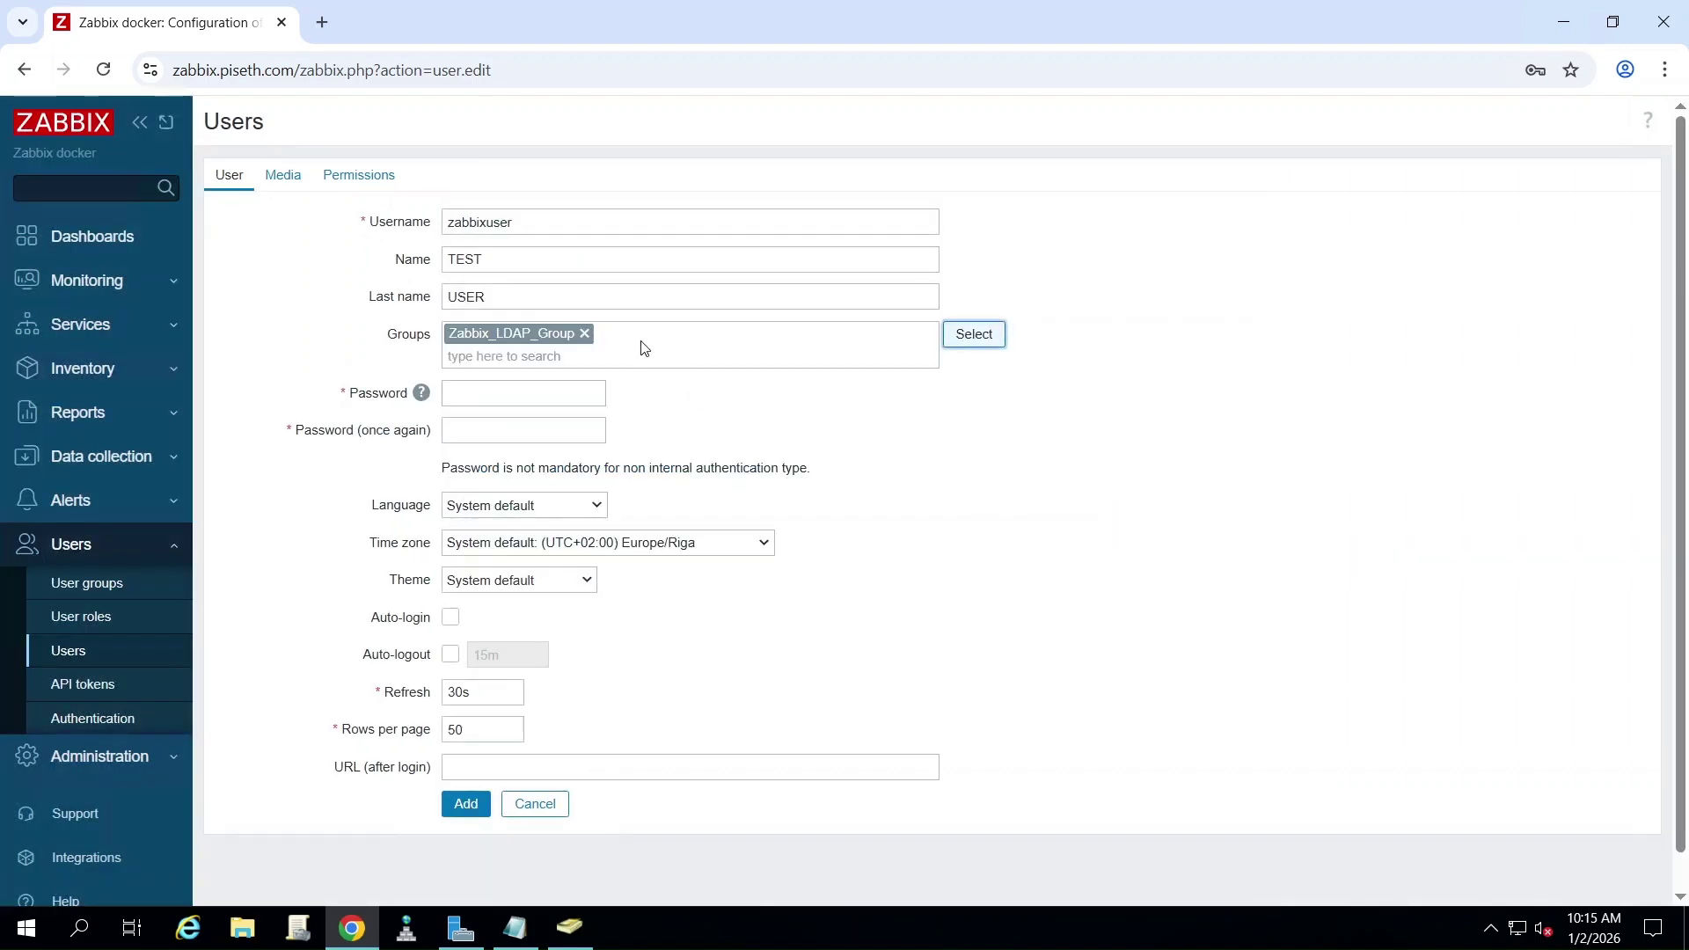
scroll(644, 349, "down", 1)
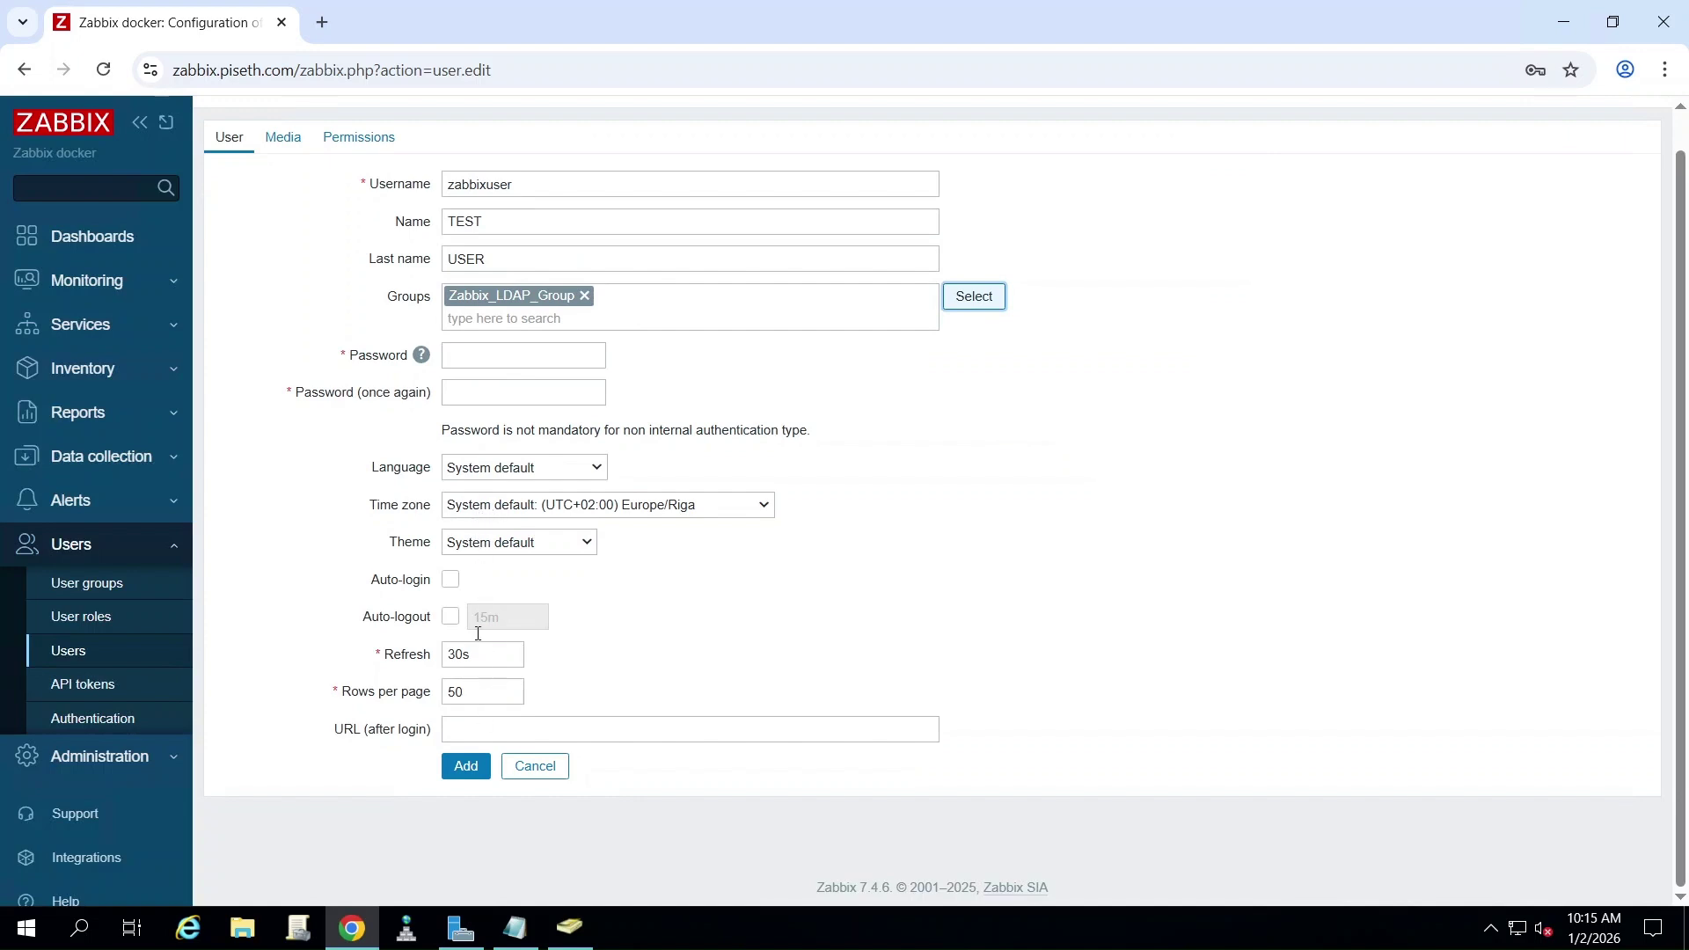
scroll(462, 396, "up", 1)
left_click(359, 174)
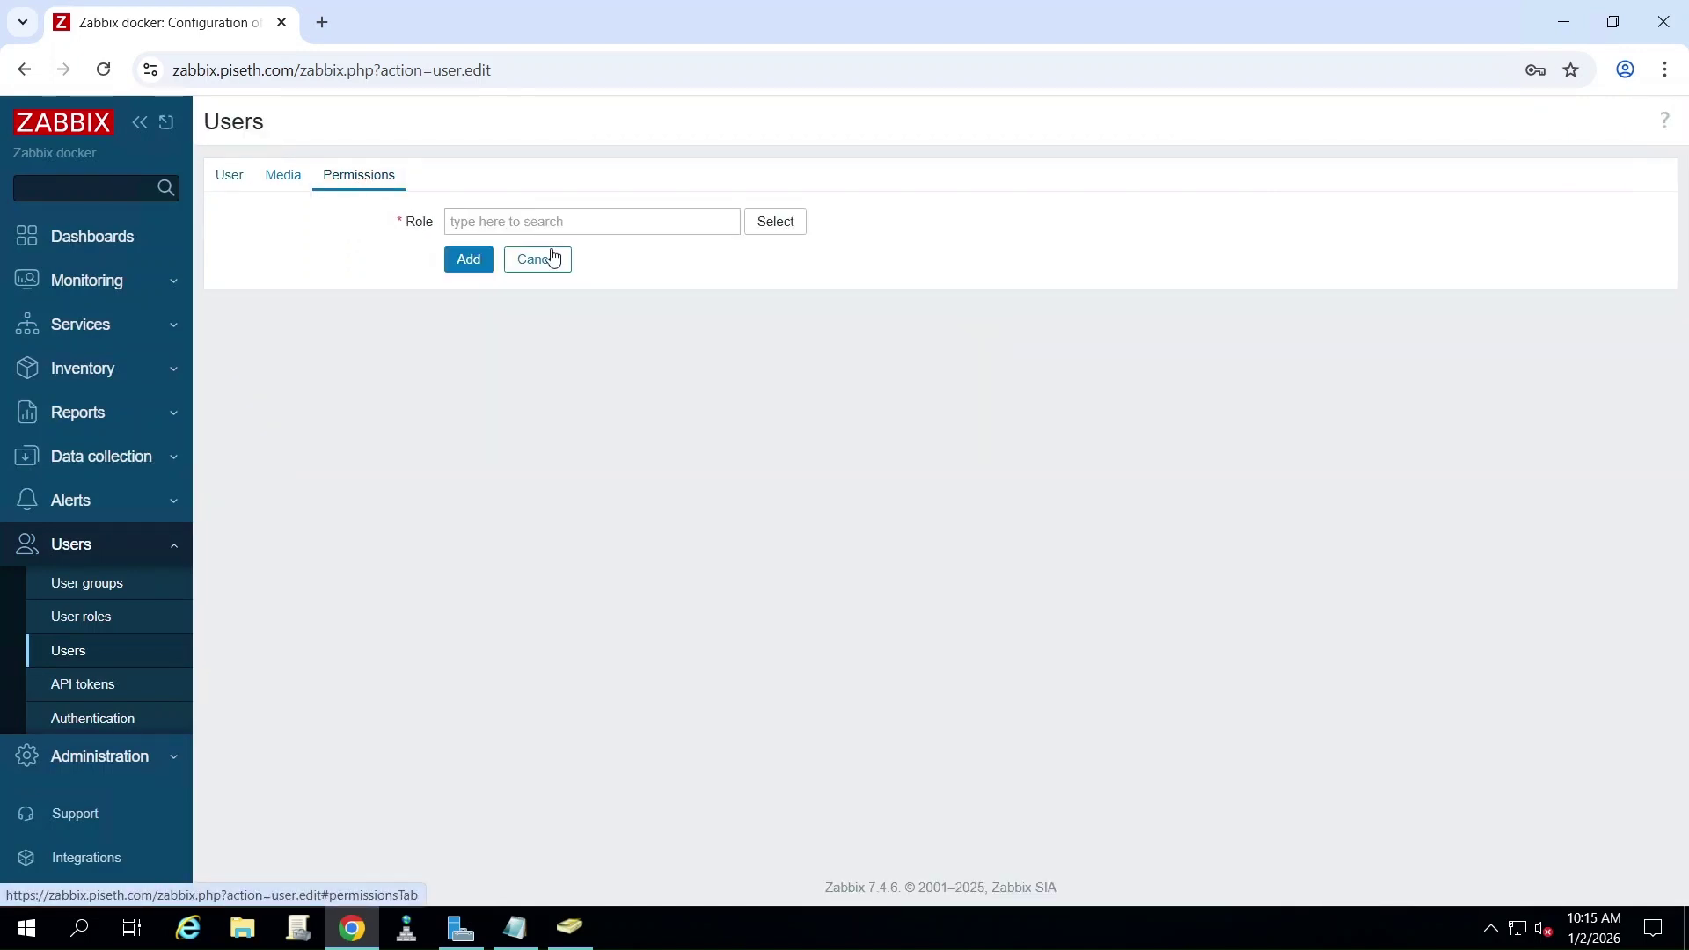
- Assign the Guest role and save the new user zabbixuser
left_click(775, 220)
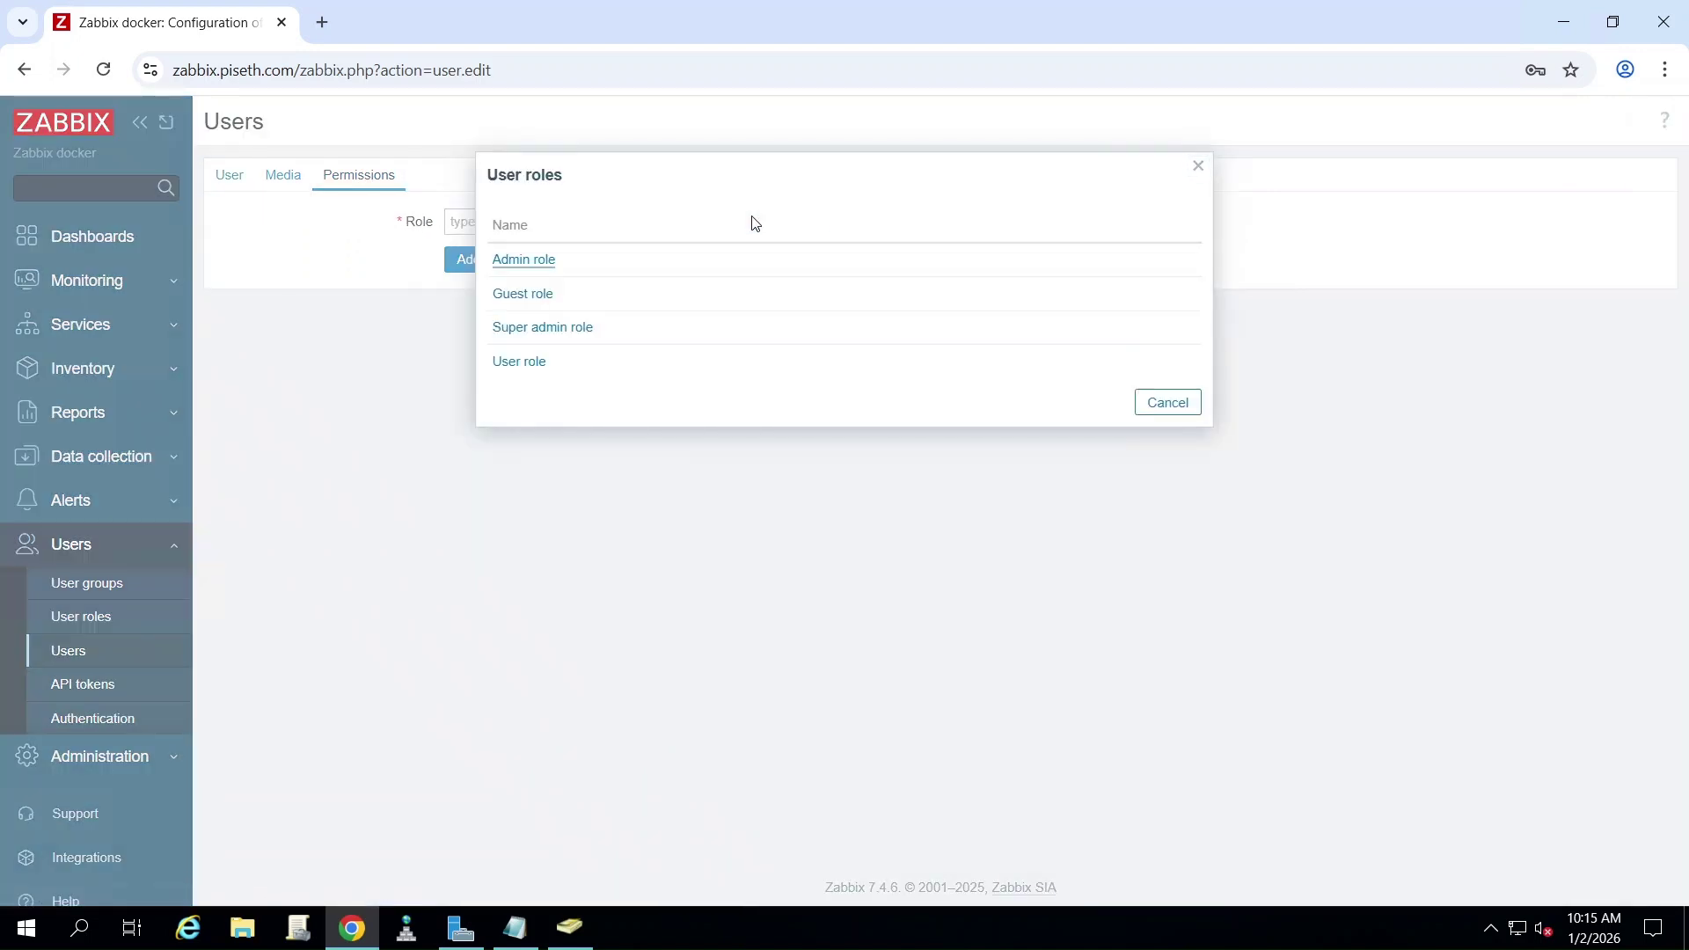
left_click(526, 294)
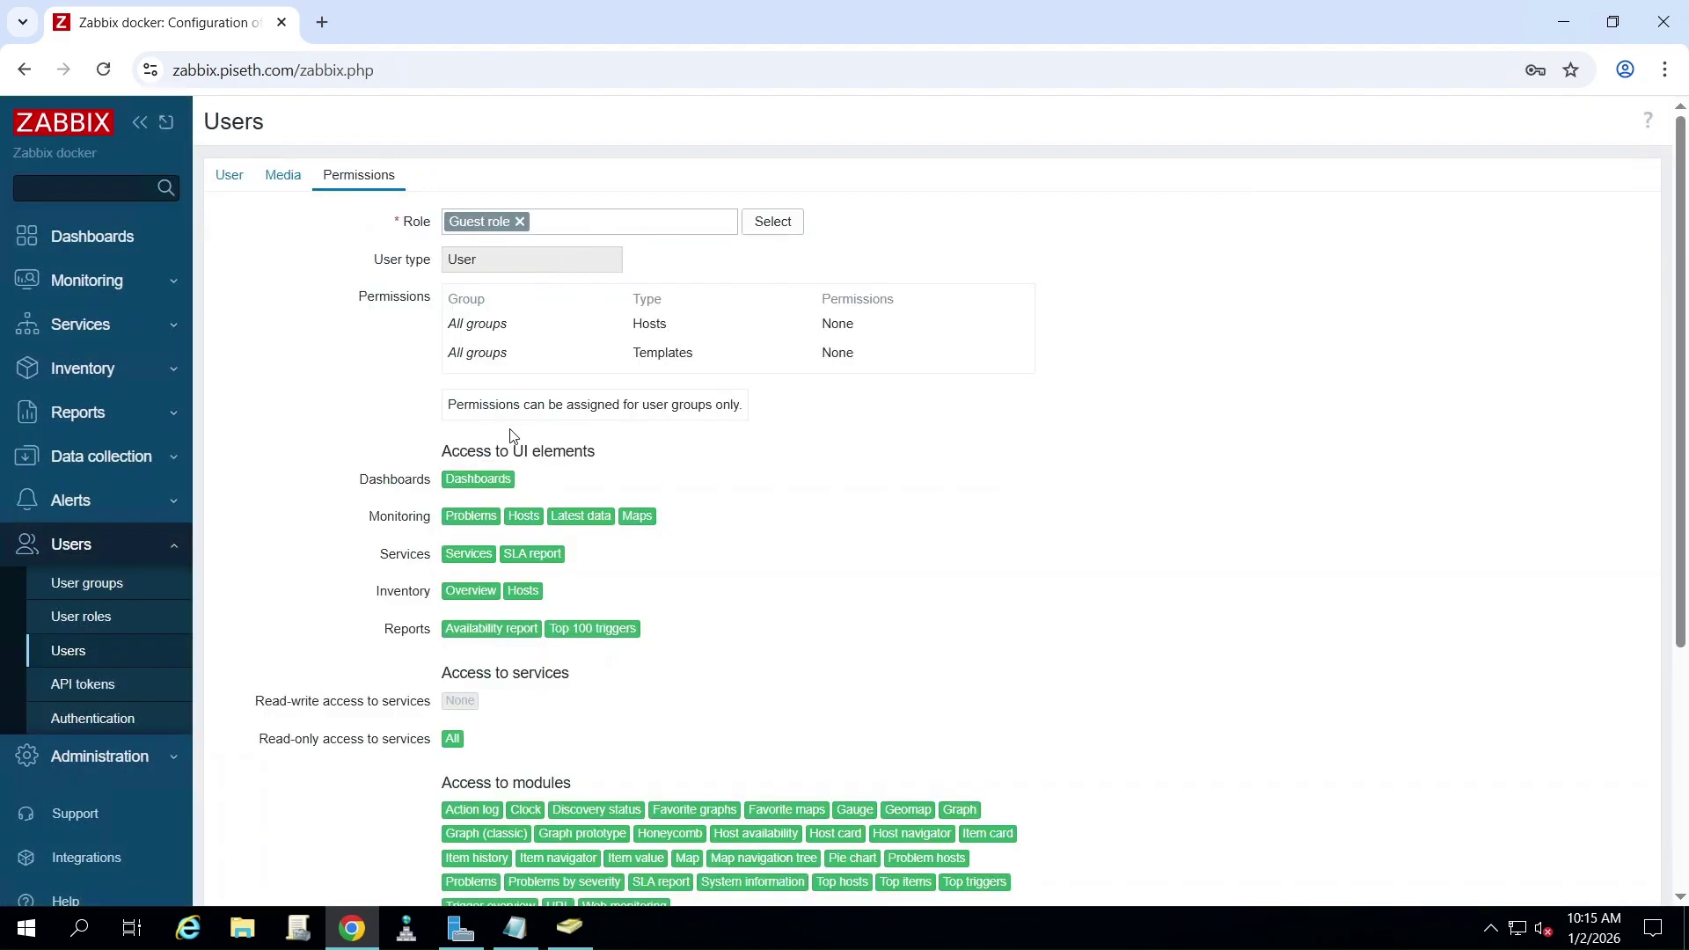
scroll(498, 426, "down", 5)
scroll(387, 322, "up", 5)
scroll(405, 352, "down", 5)
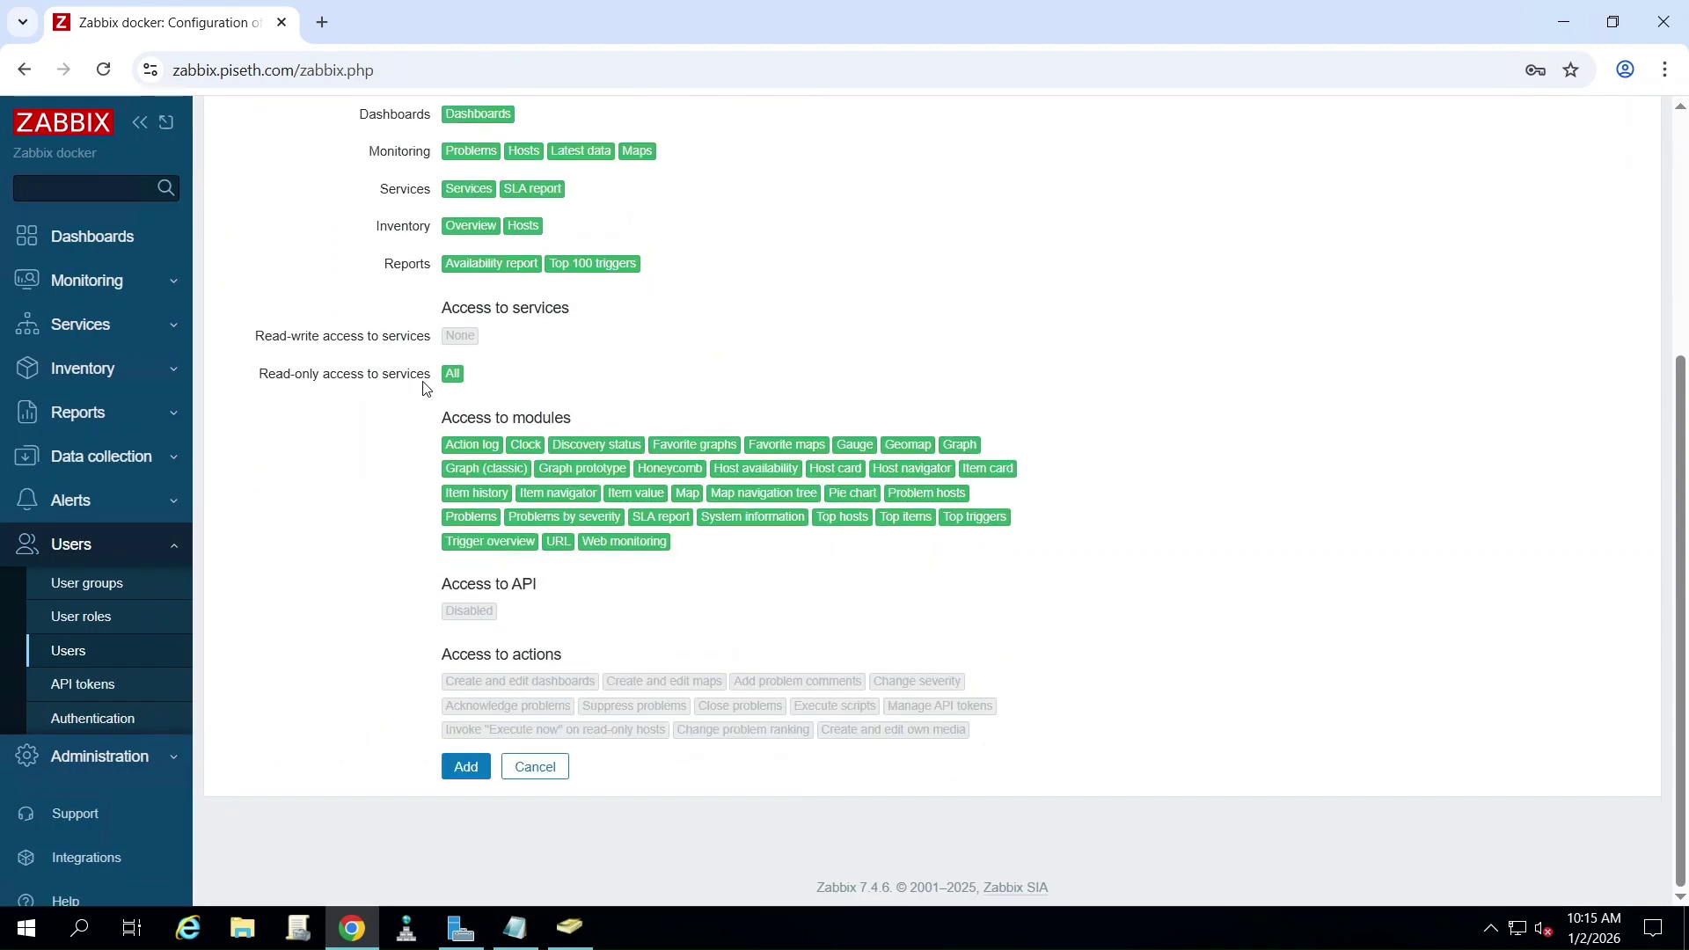
left_click(487, 765)
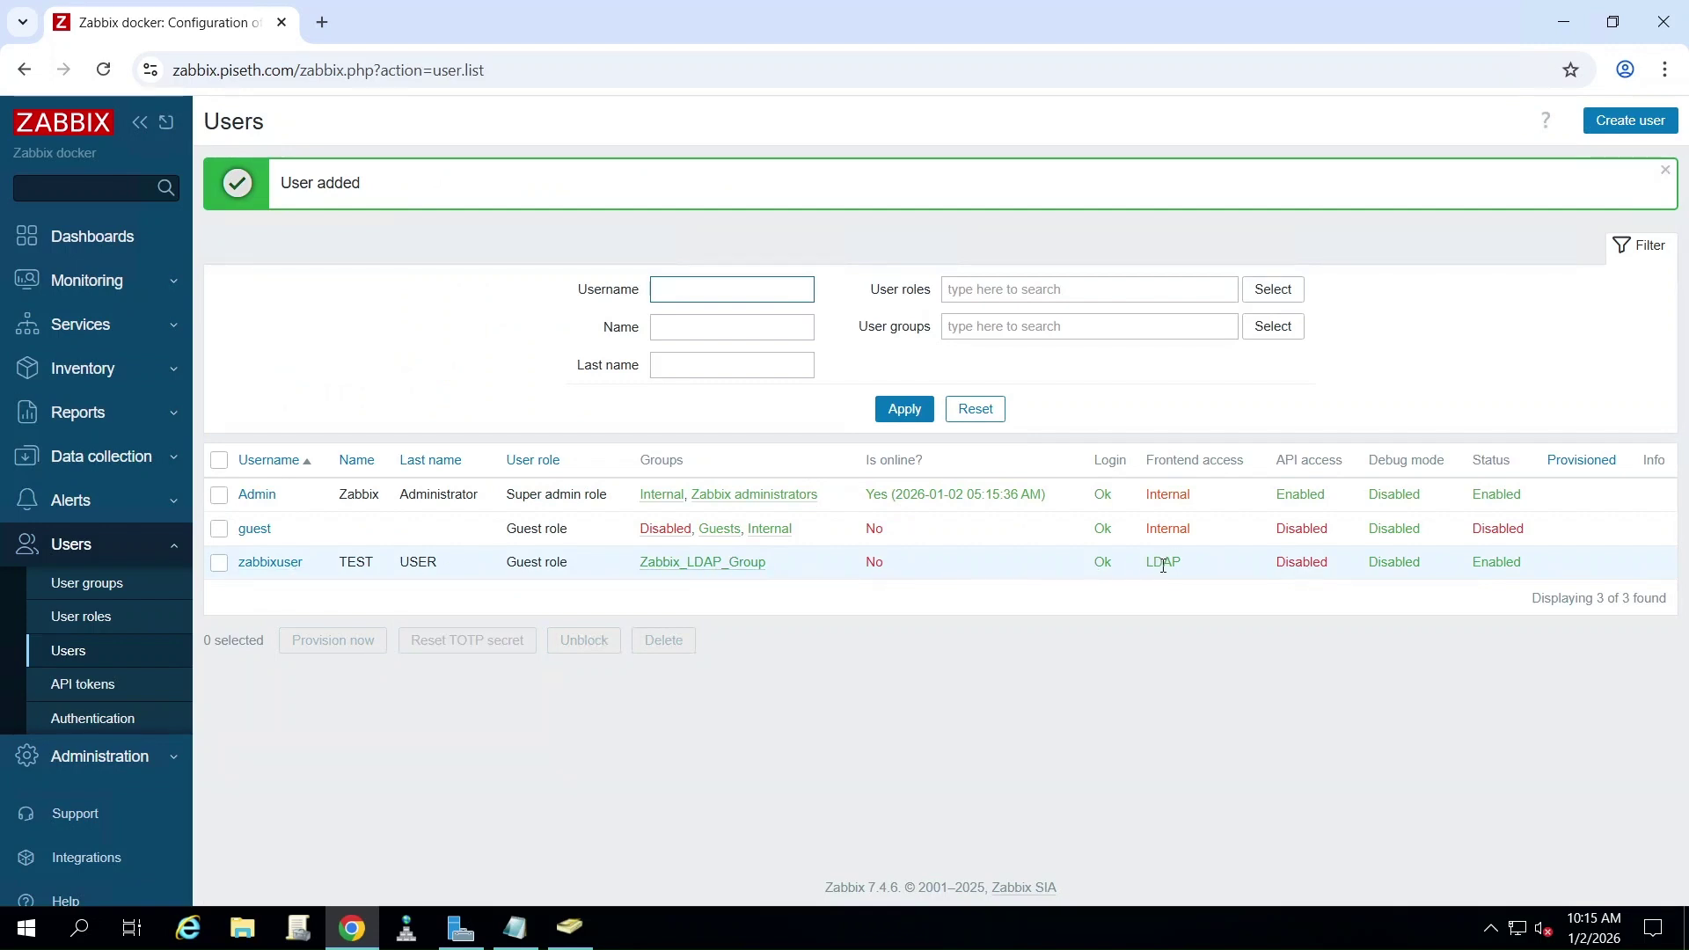
scroll(53, 334, "down", 2)
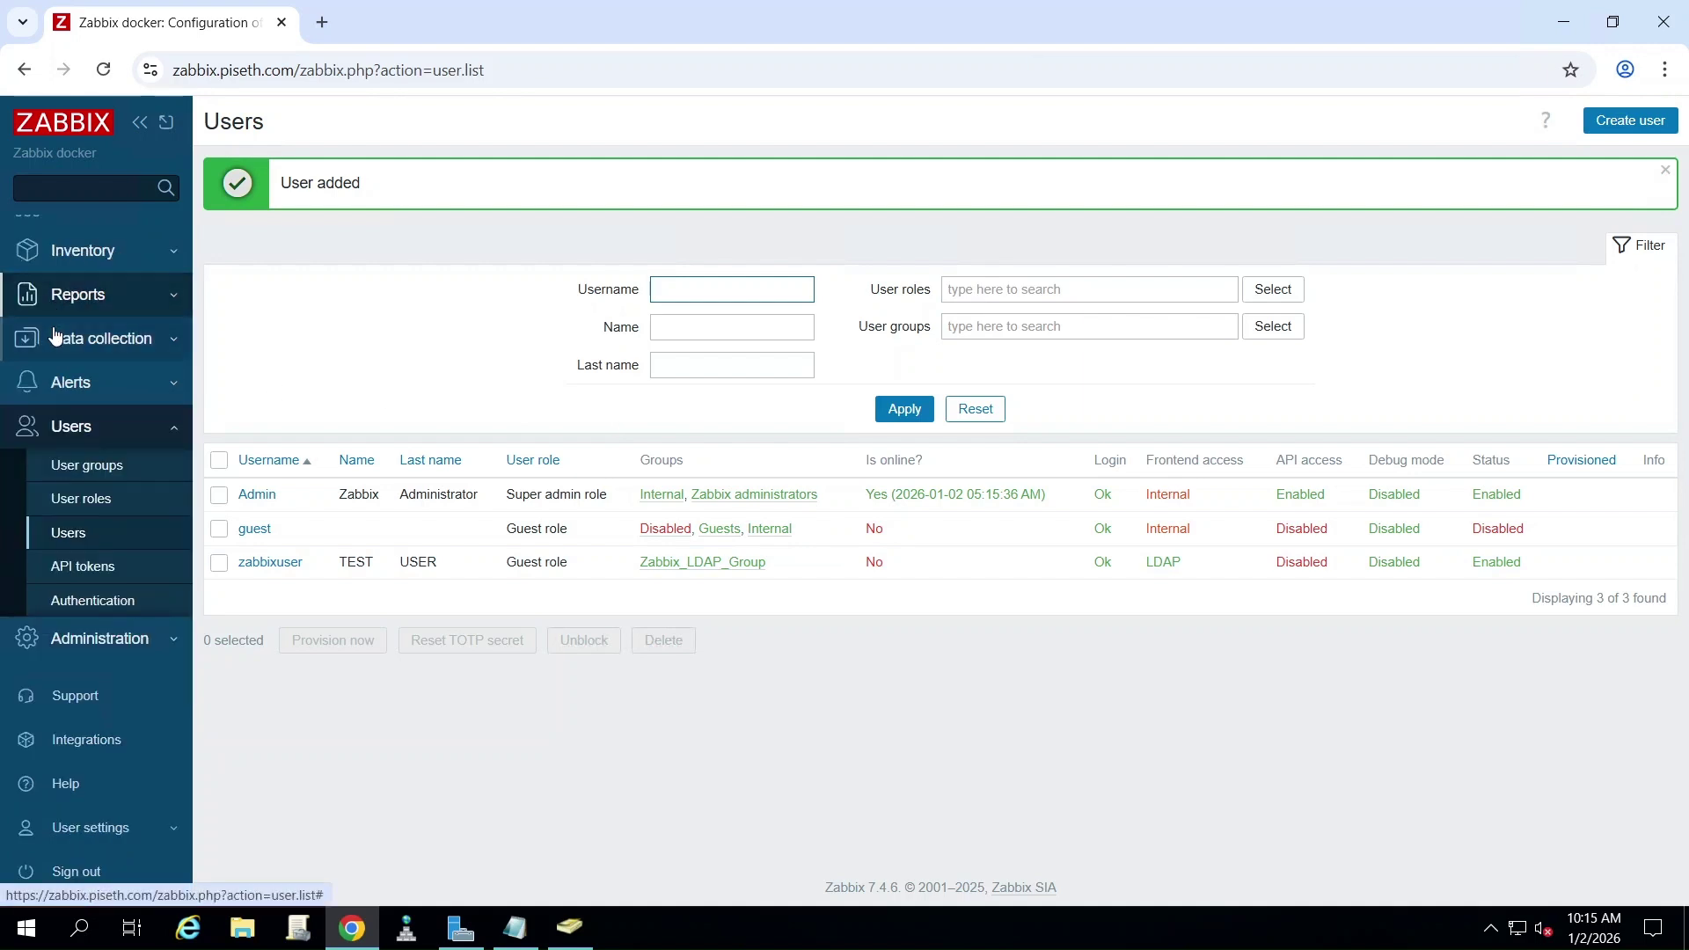
left_click(518, 927)
- Add '6. Signout and login with zabbixuser' to the notes, then sign out of Zabbix
type("6")
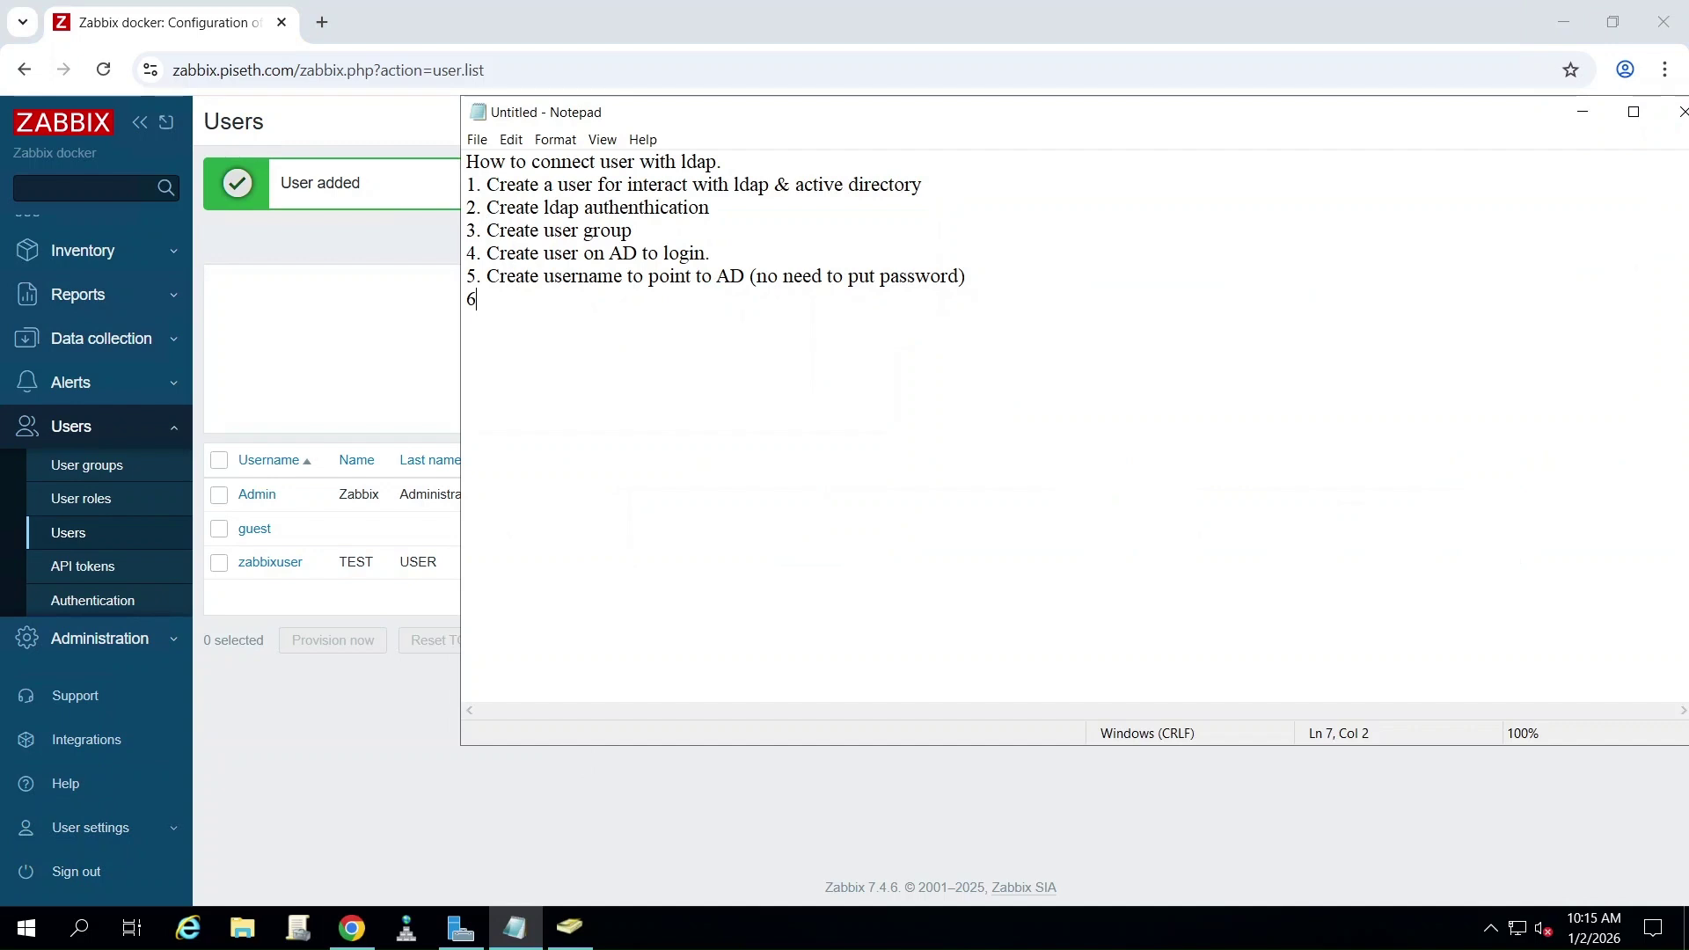
type(". Signou")
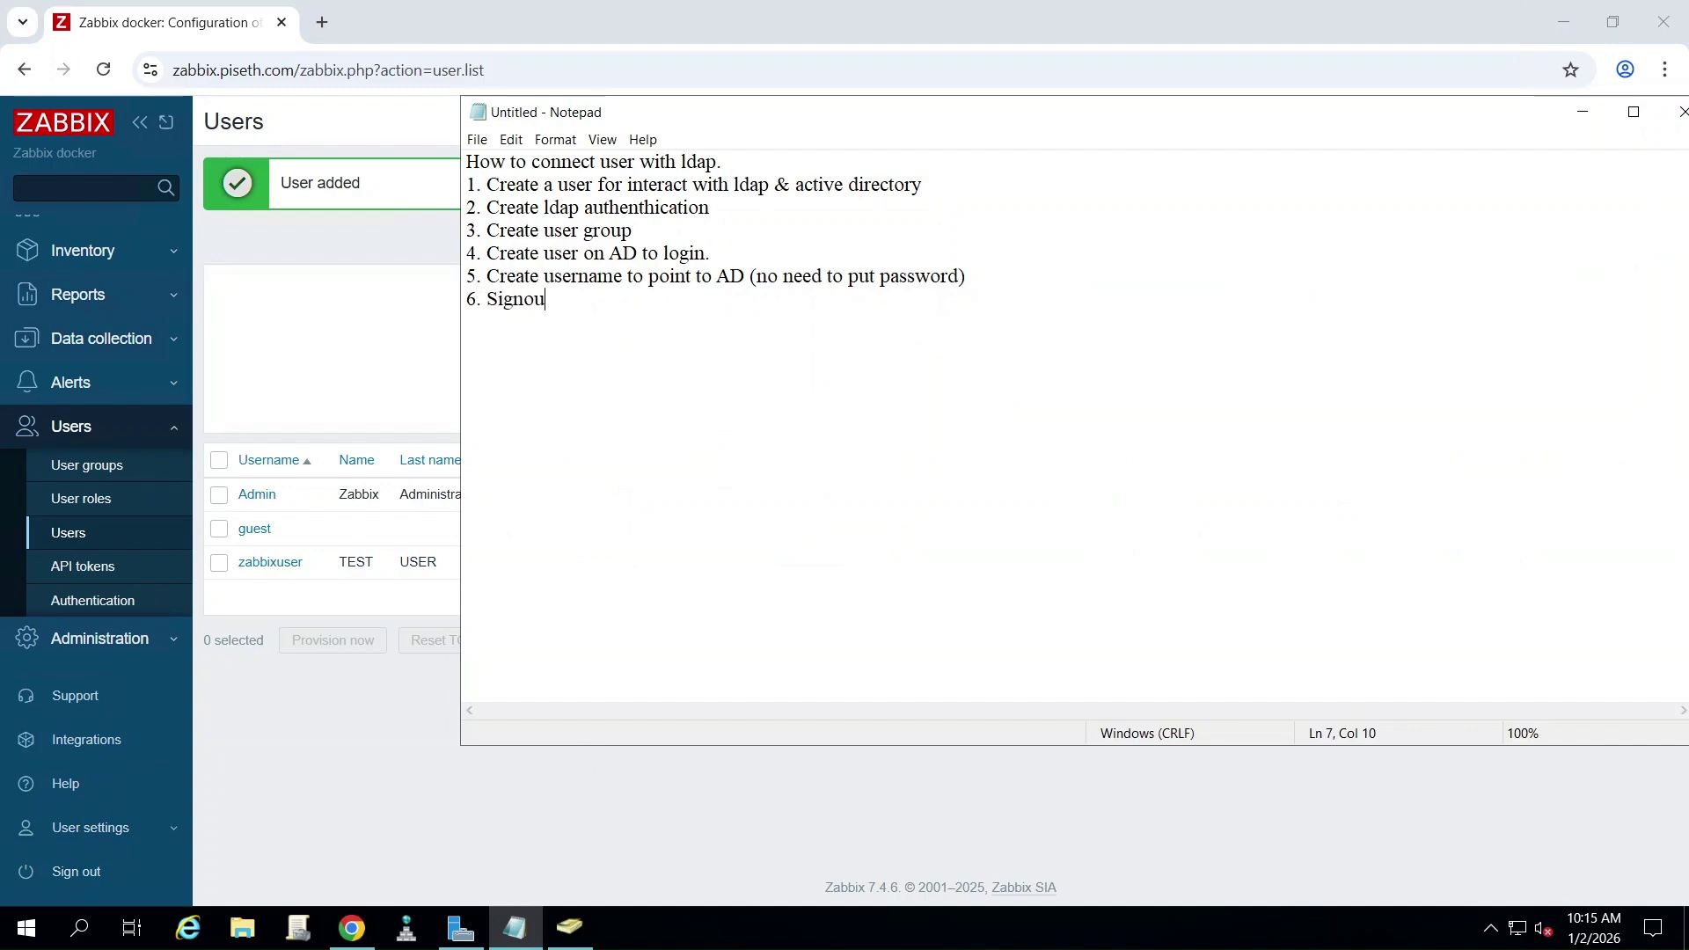
type("t and login with zabbixuser")
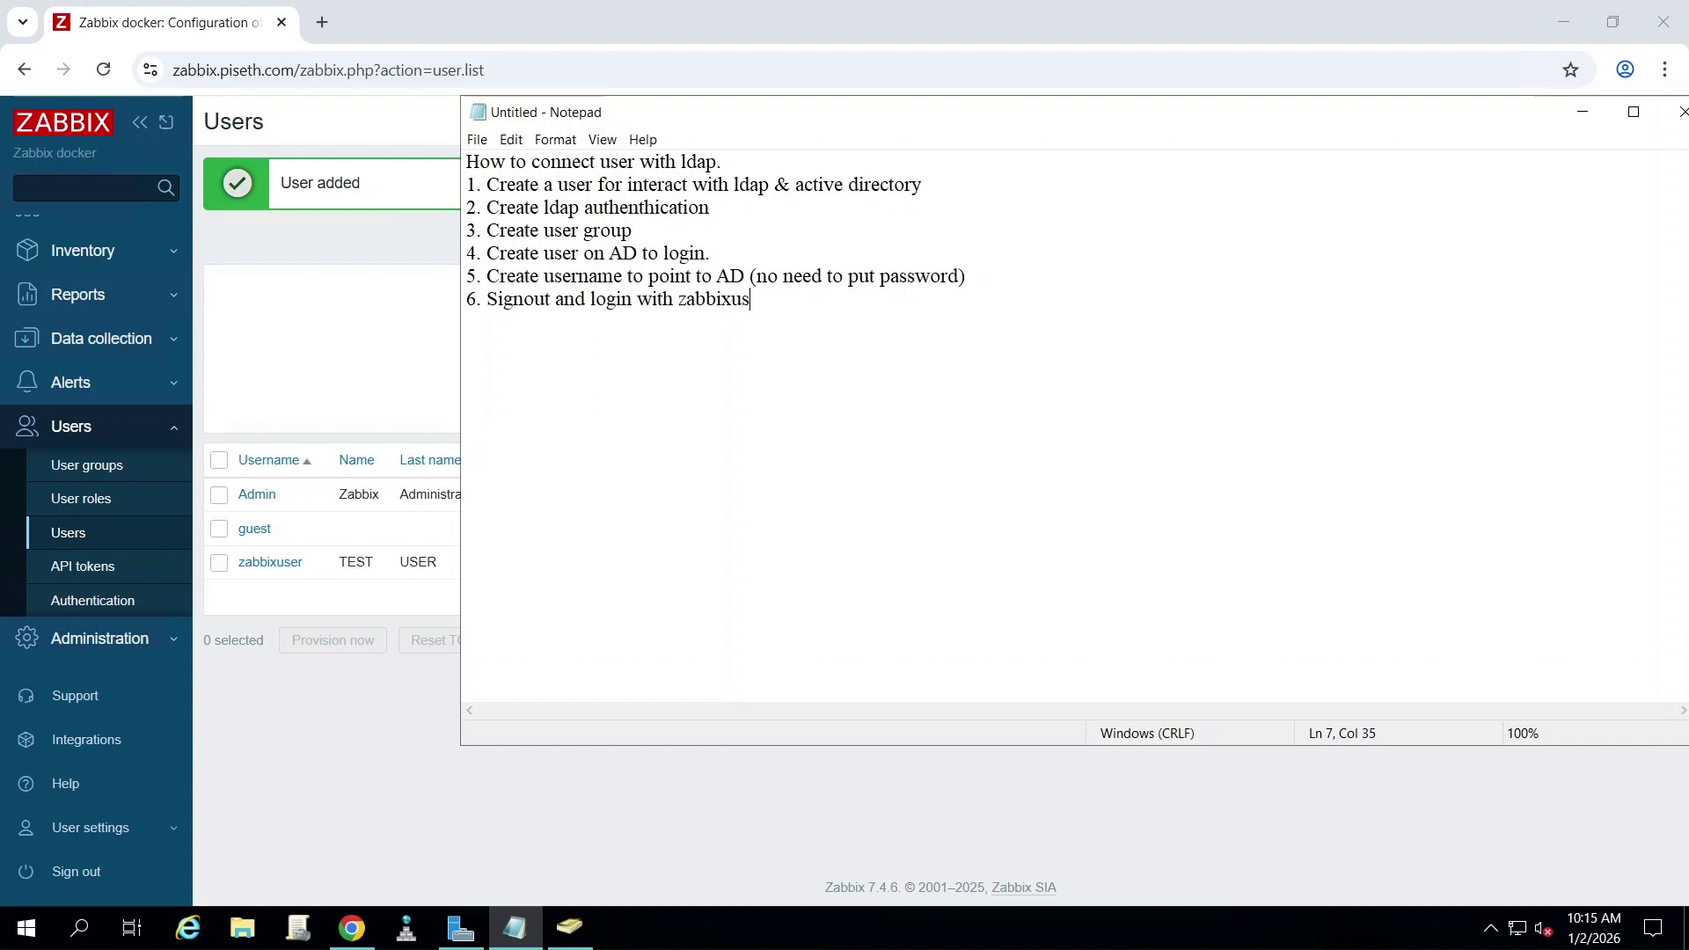
left_click(77, 873)
left_click(79, 874)
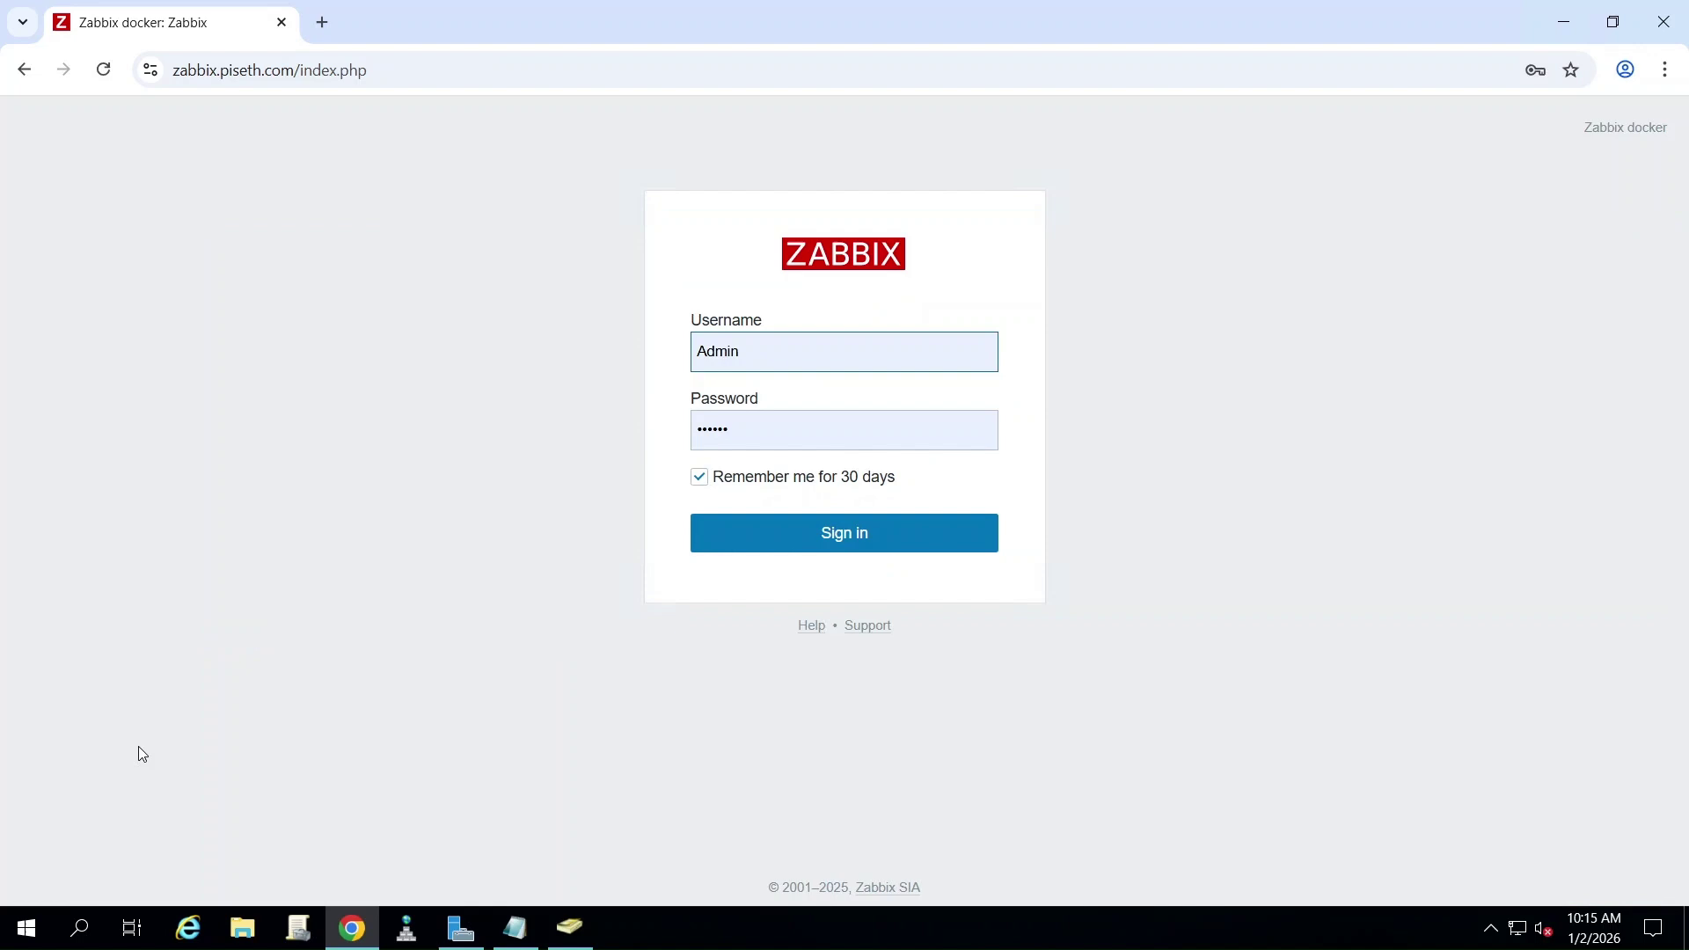
- Sign in to Zabbix as zabbixuser using its AD password
double_click(789, 371)
type("za")
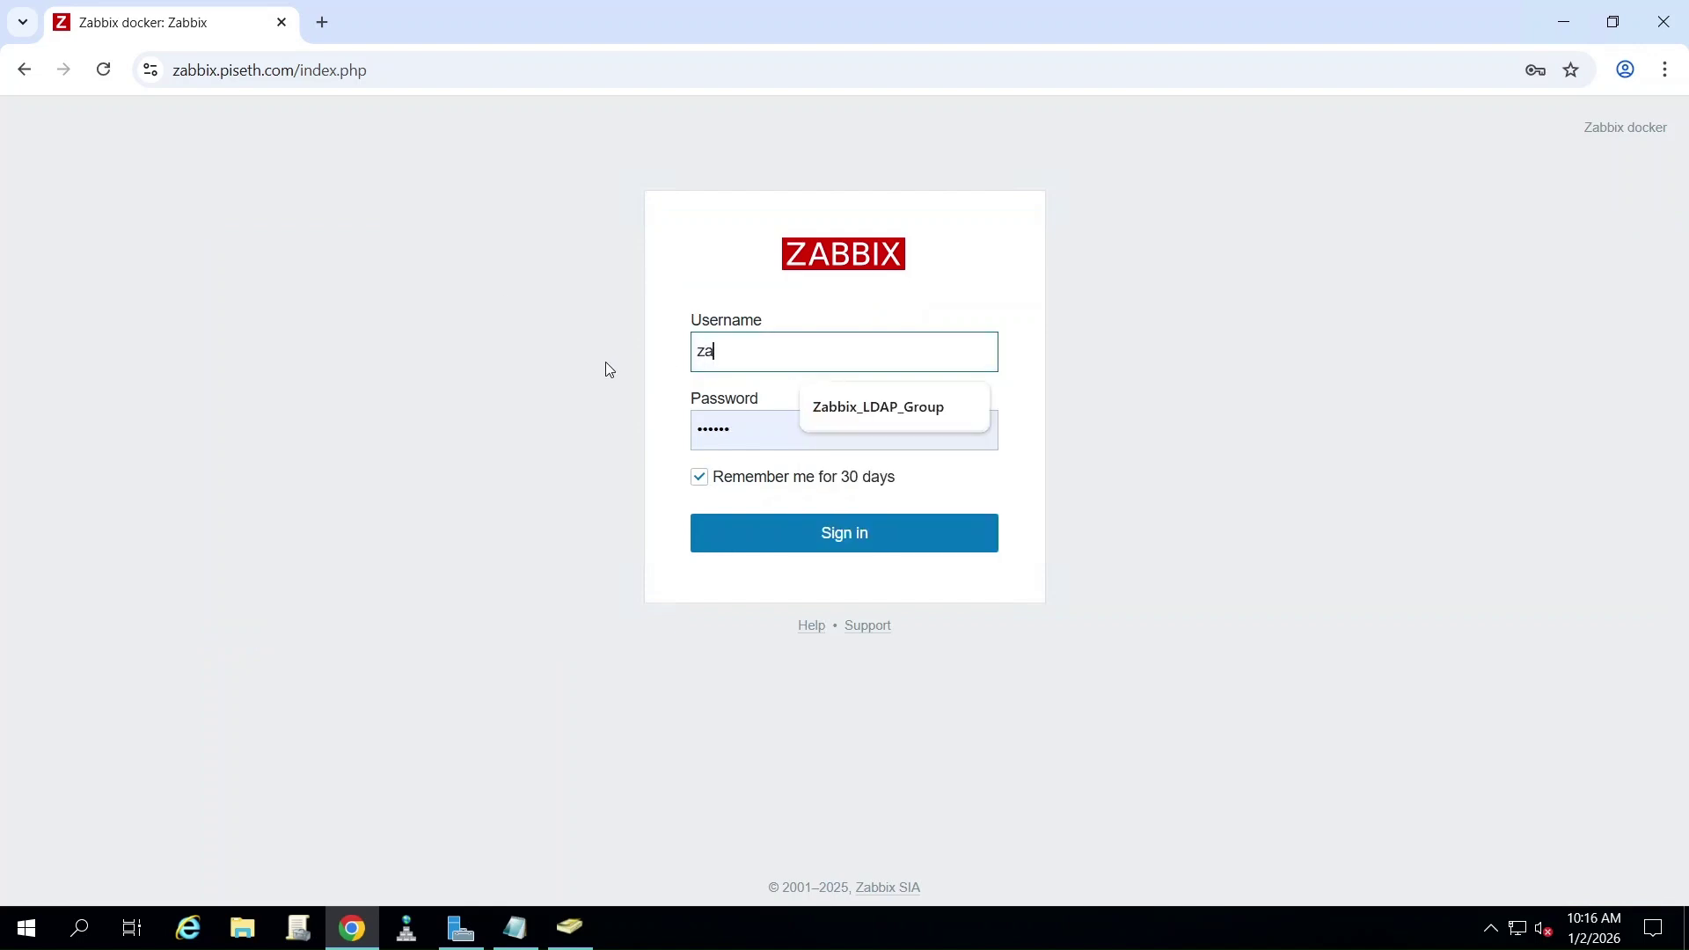
type("bbixuser")
key("Tab")
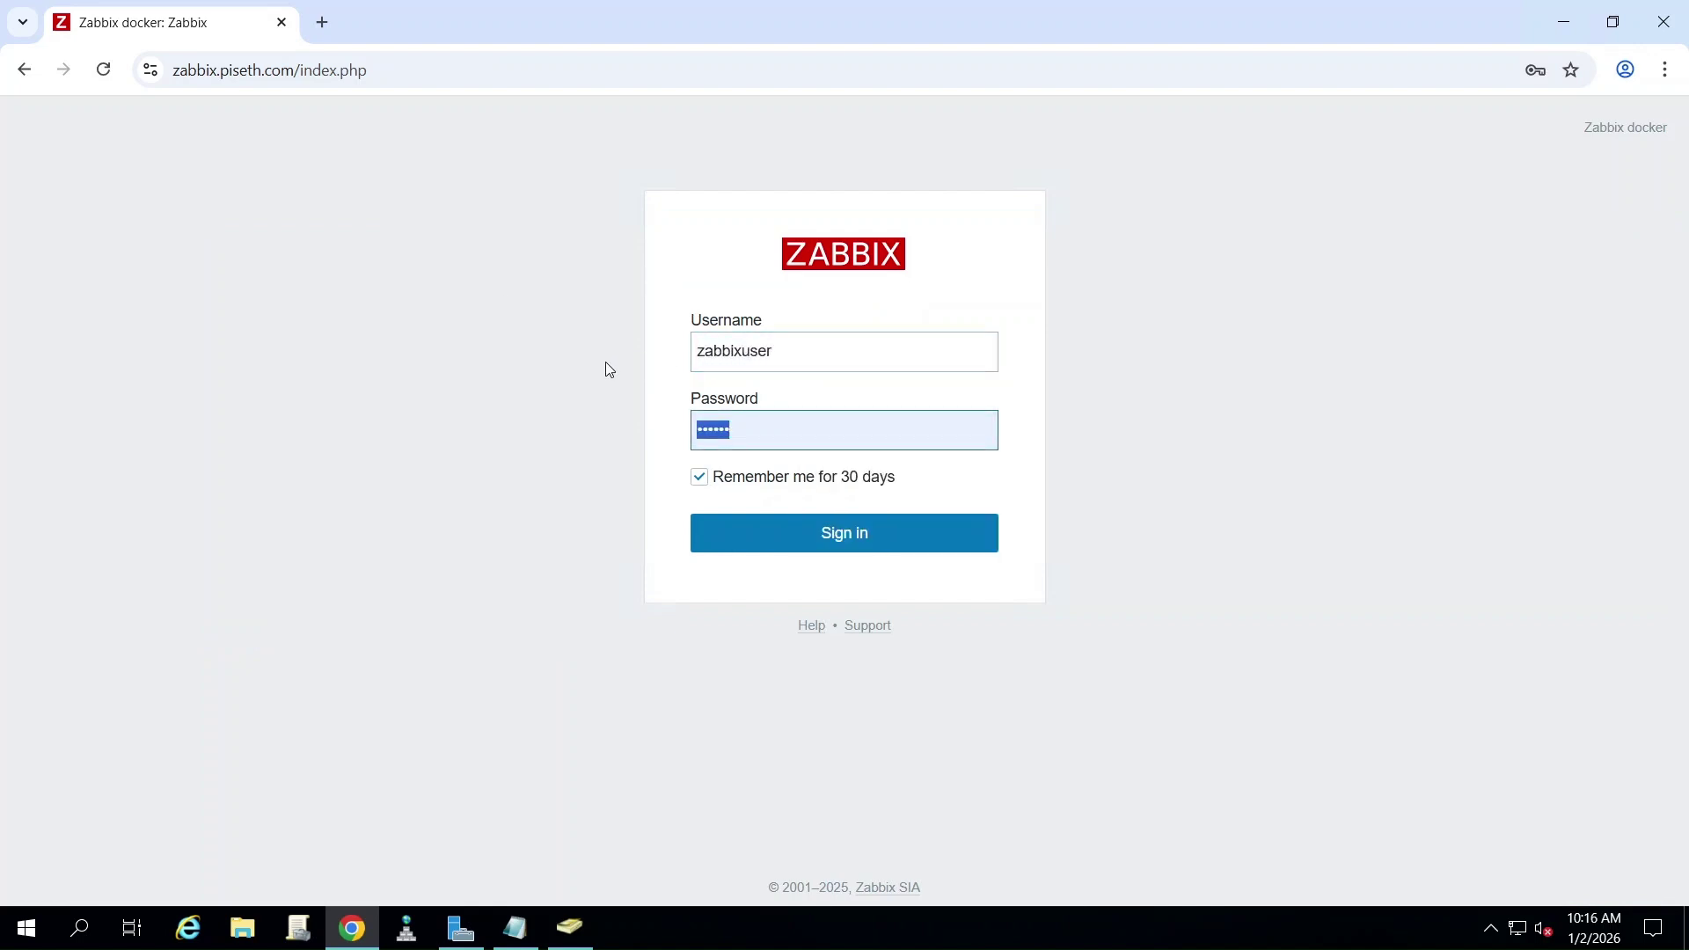
type("zabbix")
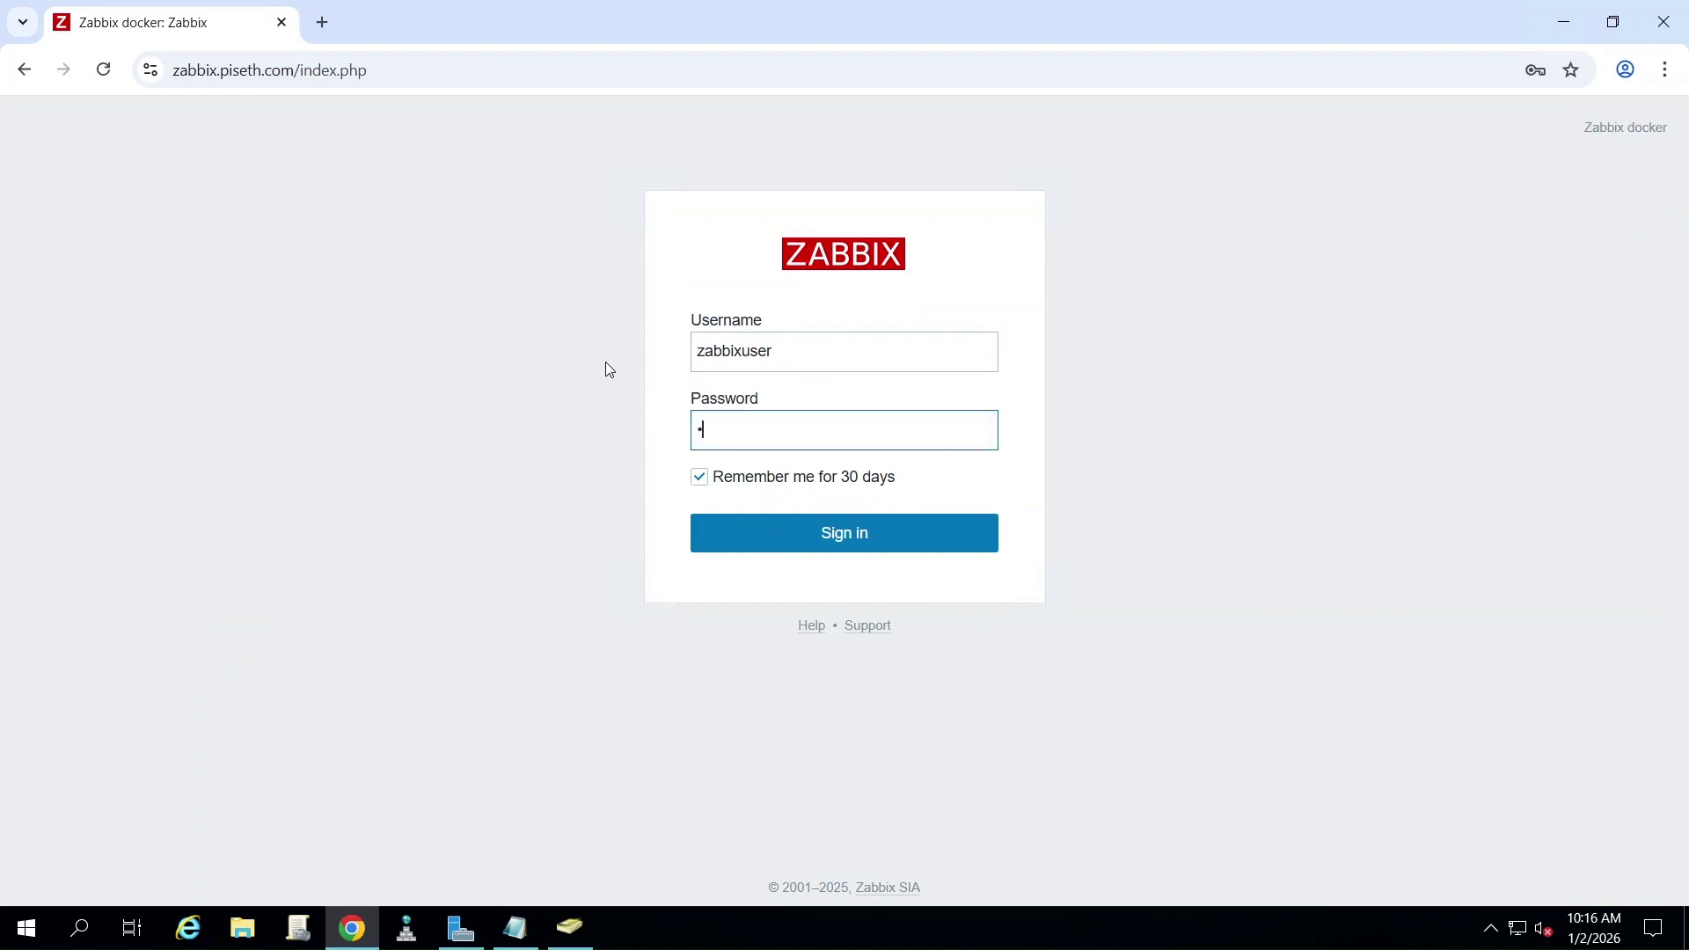
type("123")
left_click(731, 354)
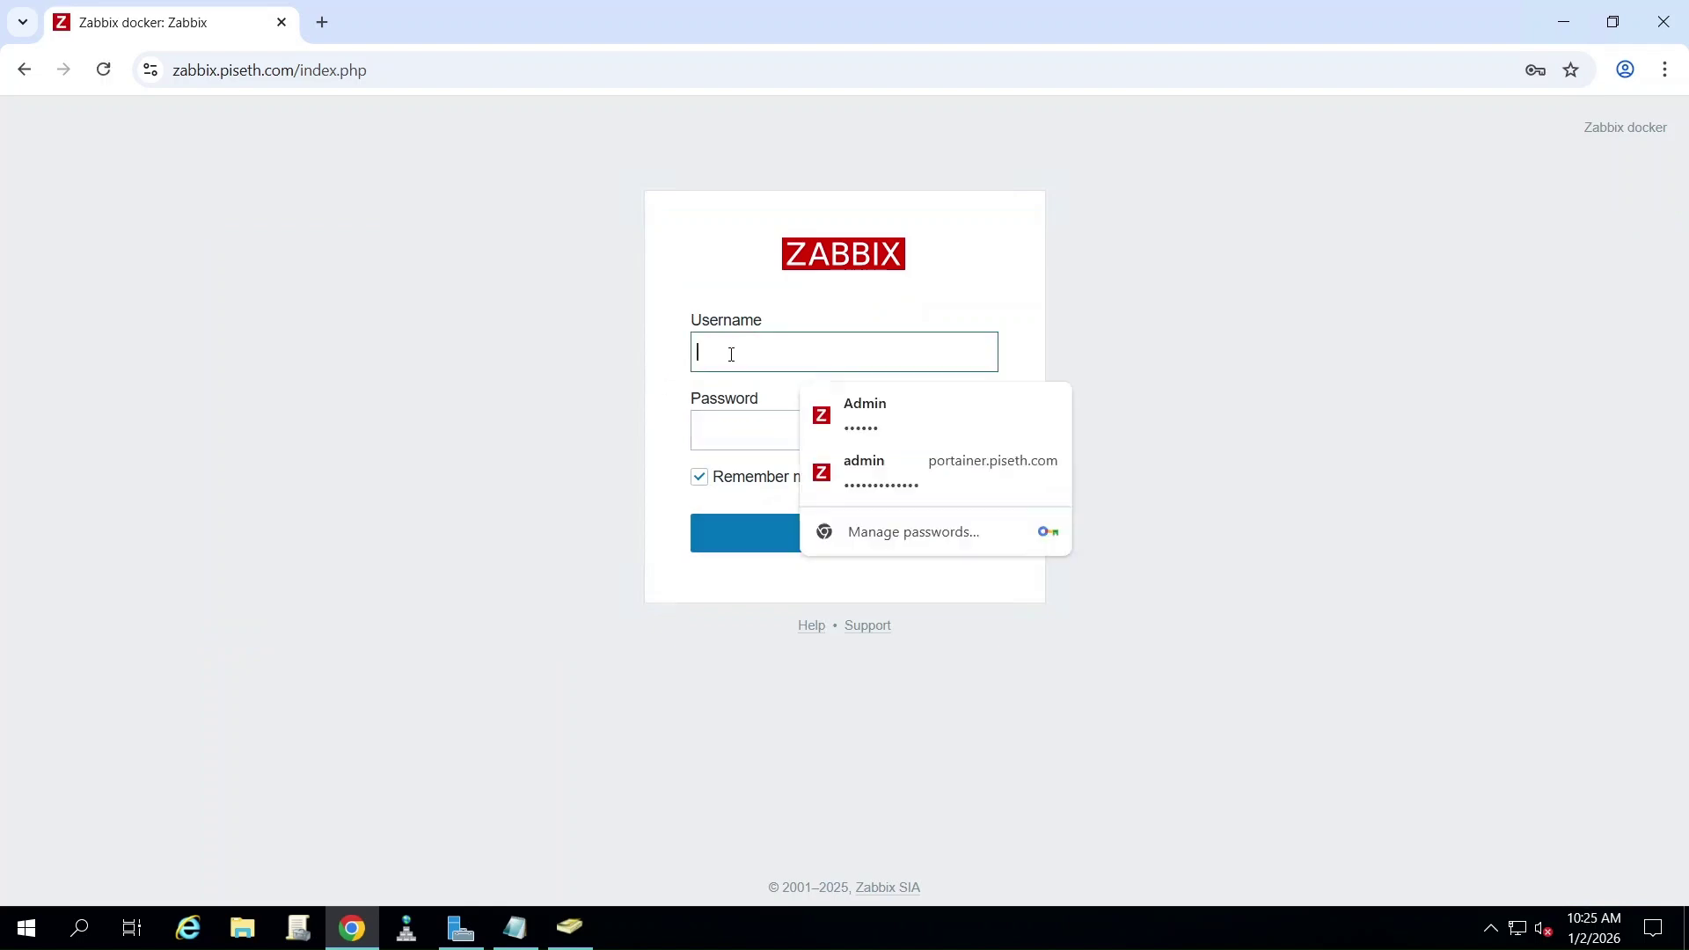
type("zabbi")
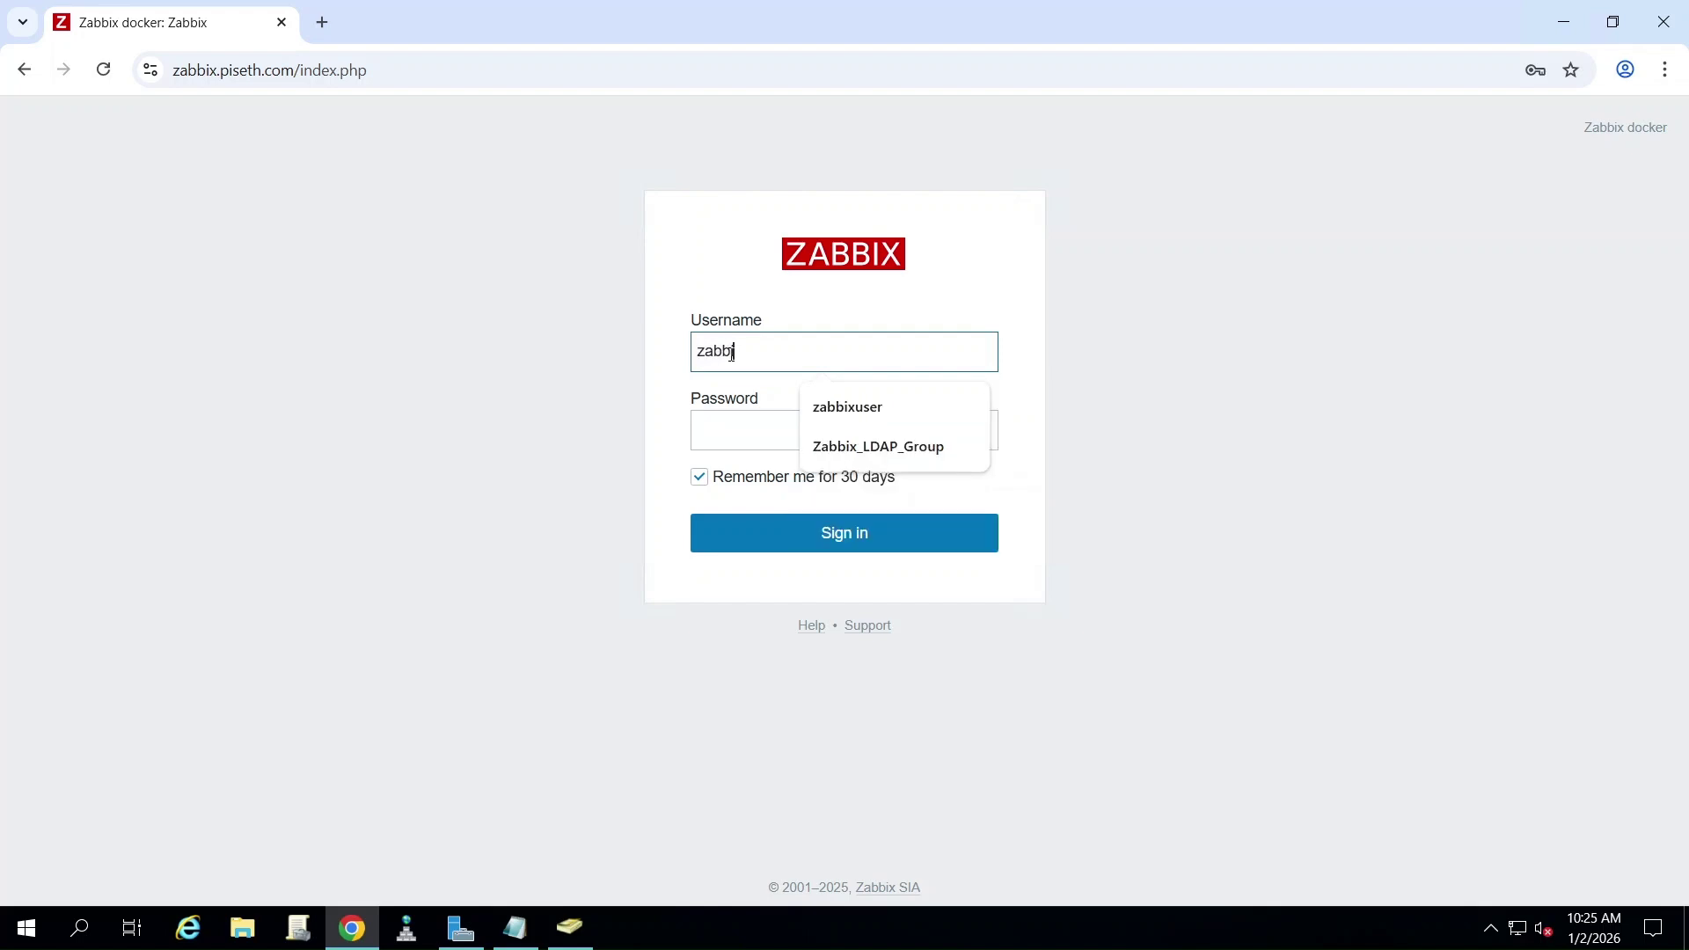
type("xuser")
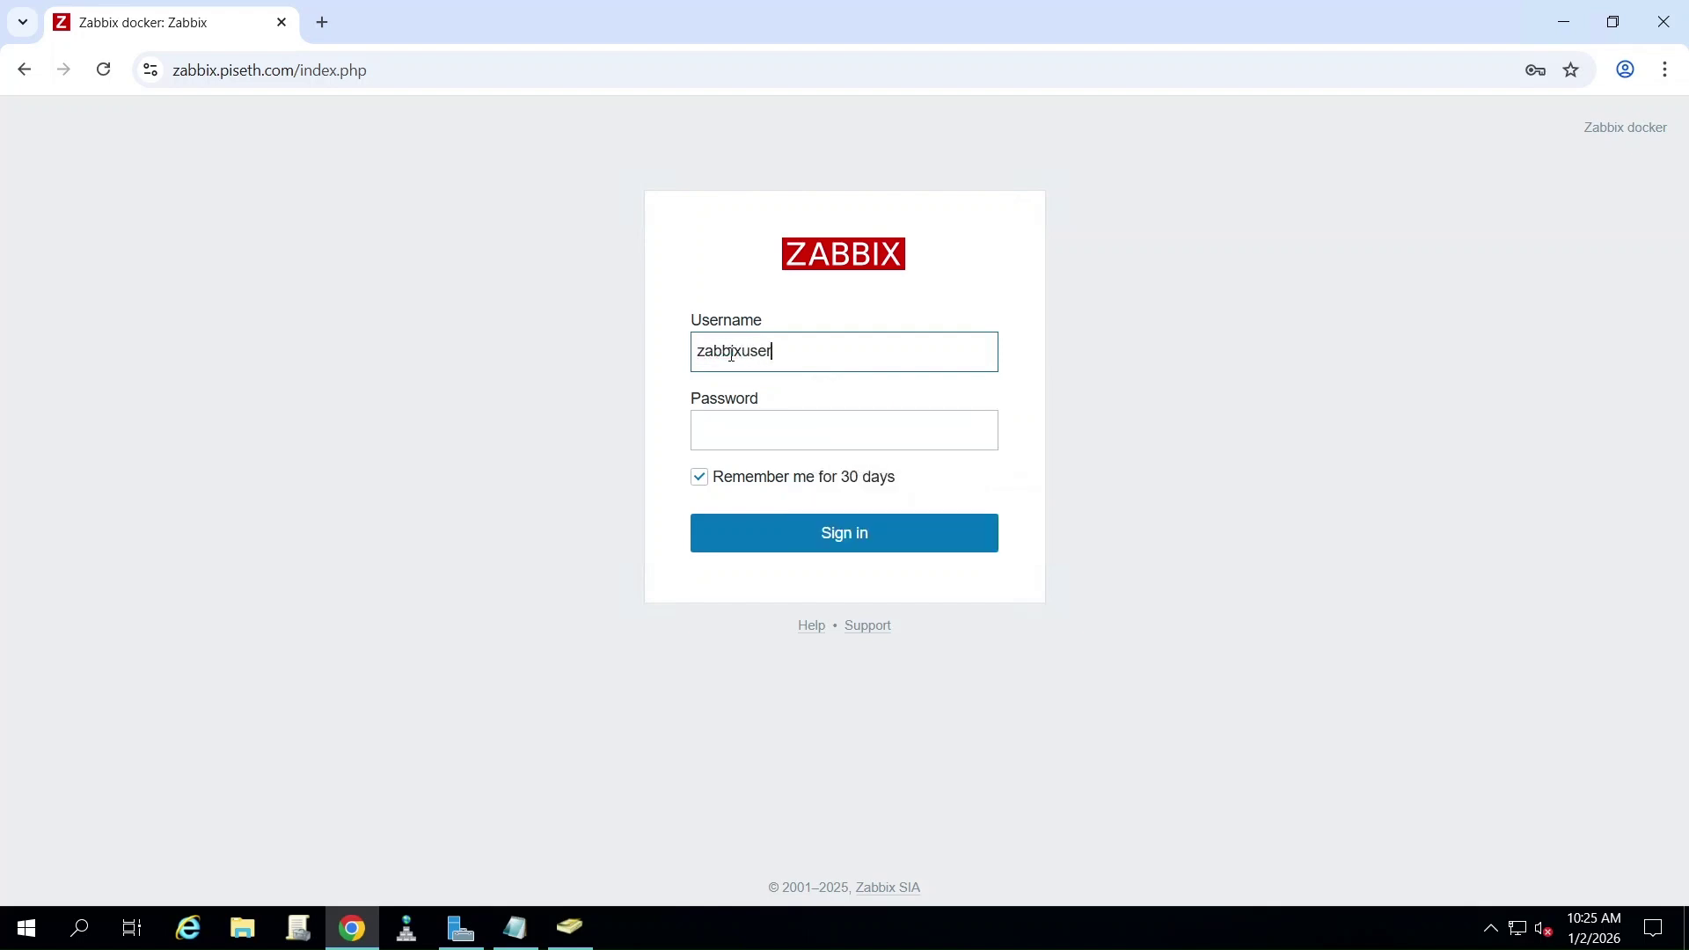
key("Tab")
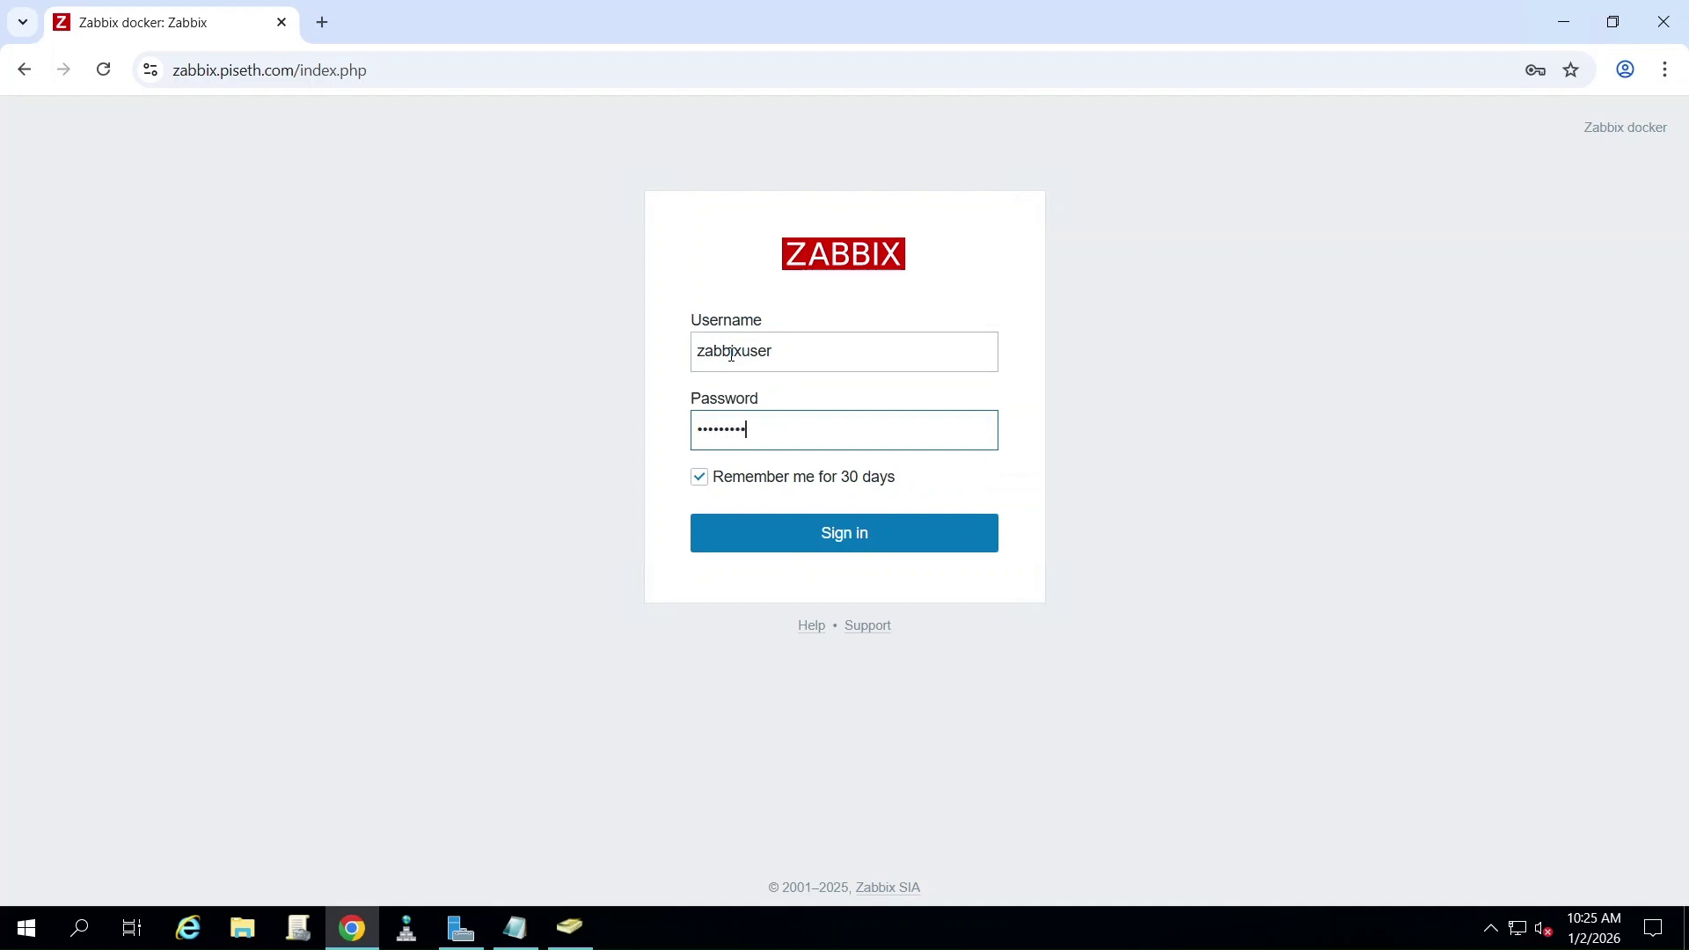
left_click(837, 536)
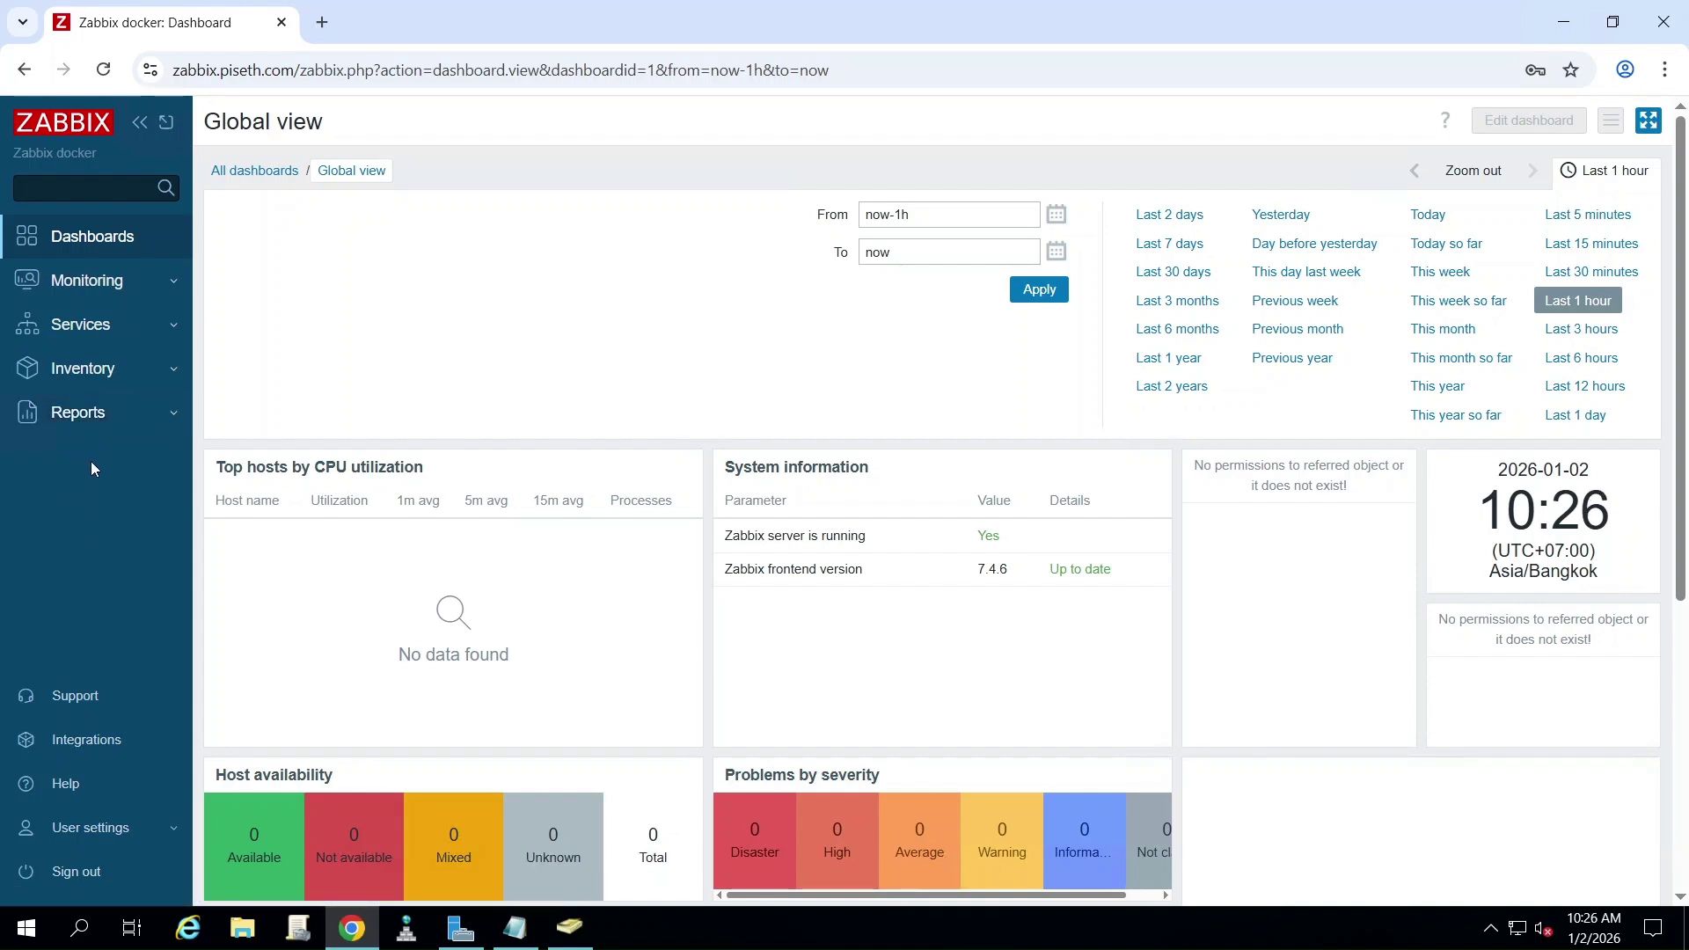
- Expand Monitoring and Services in zabbixuser's sidebar, then return to Notepad
left_click(151, 281)
left_click(134, 452)
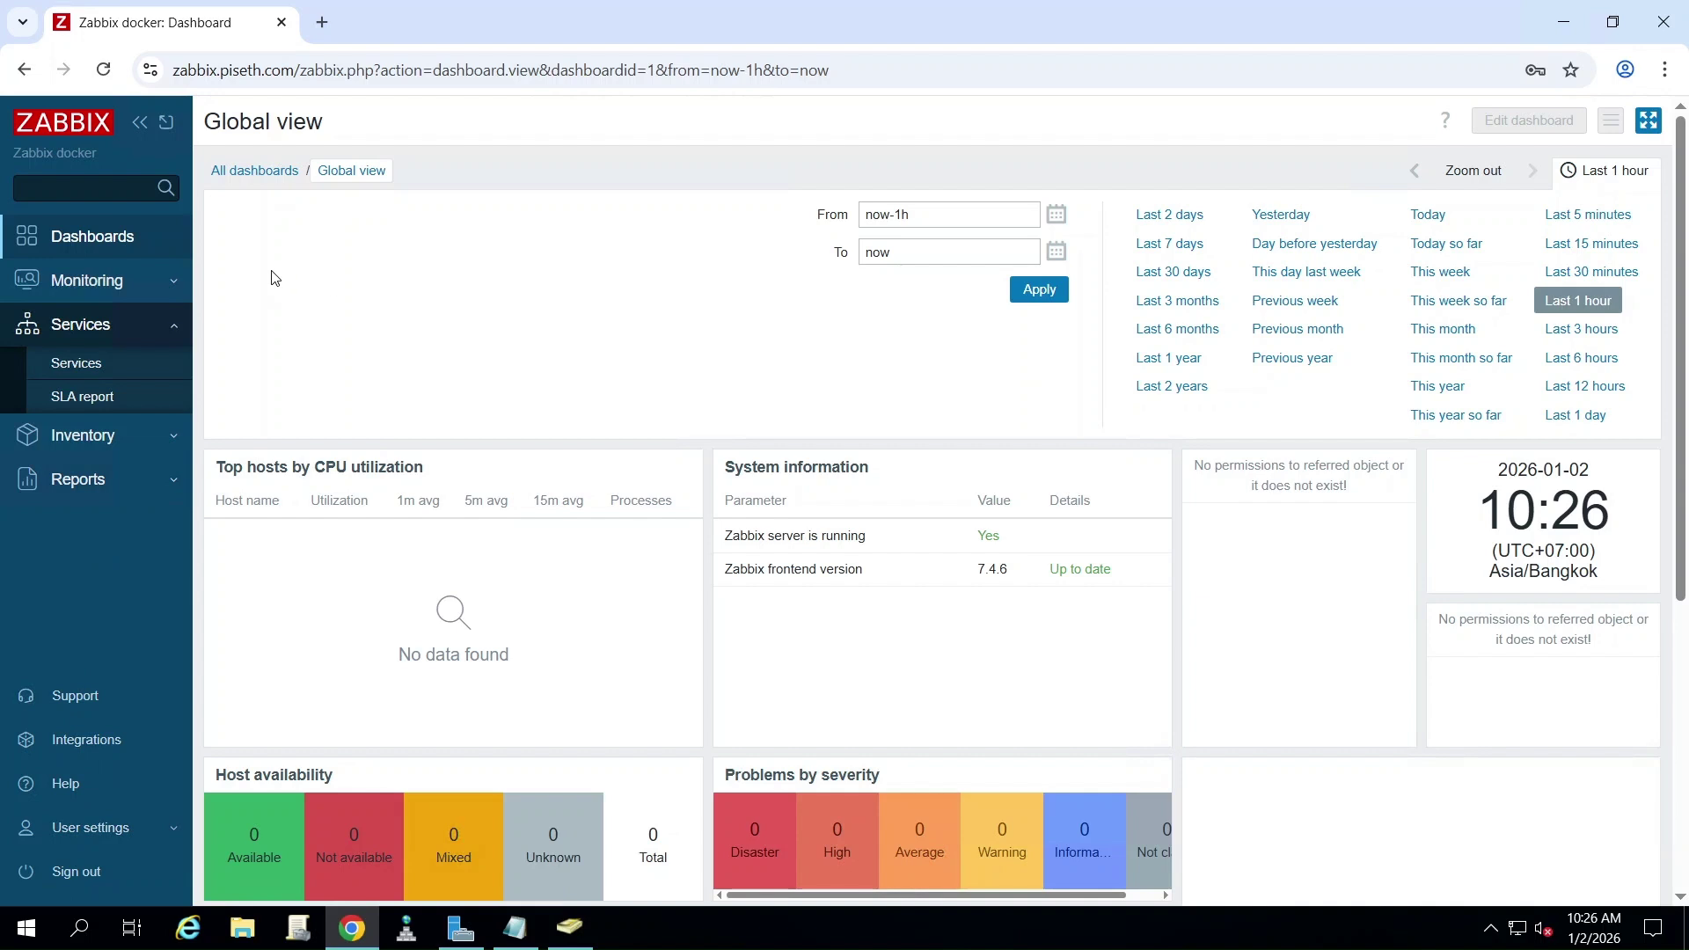
key("alt+Tab")
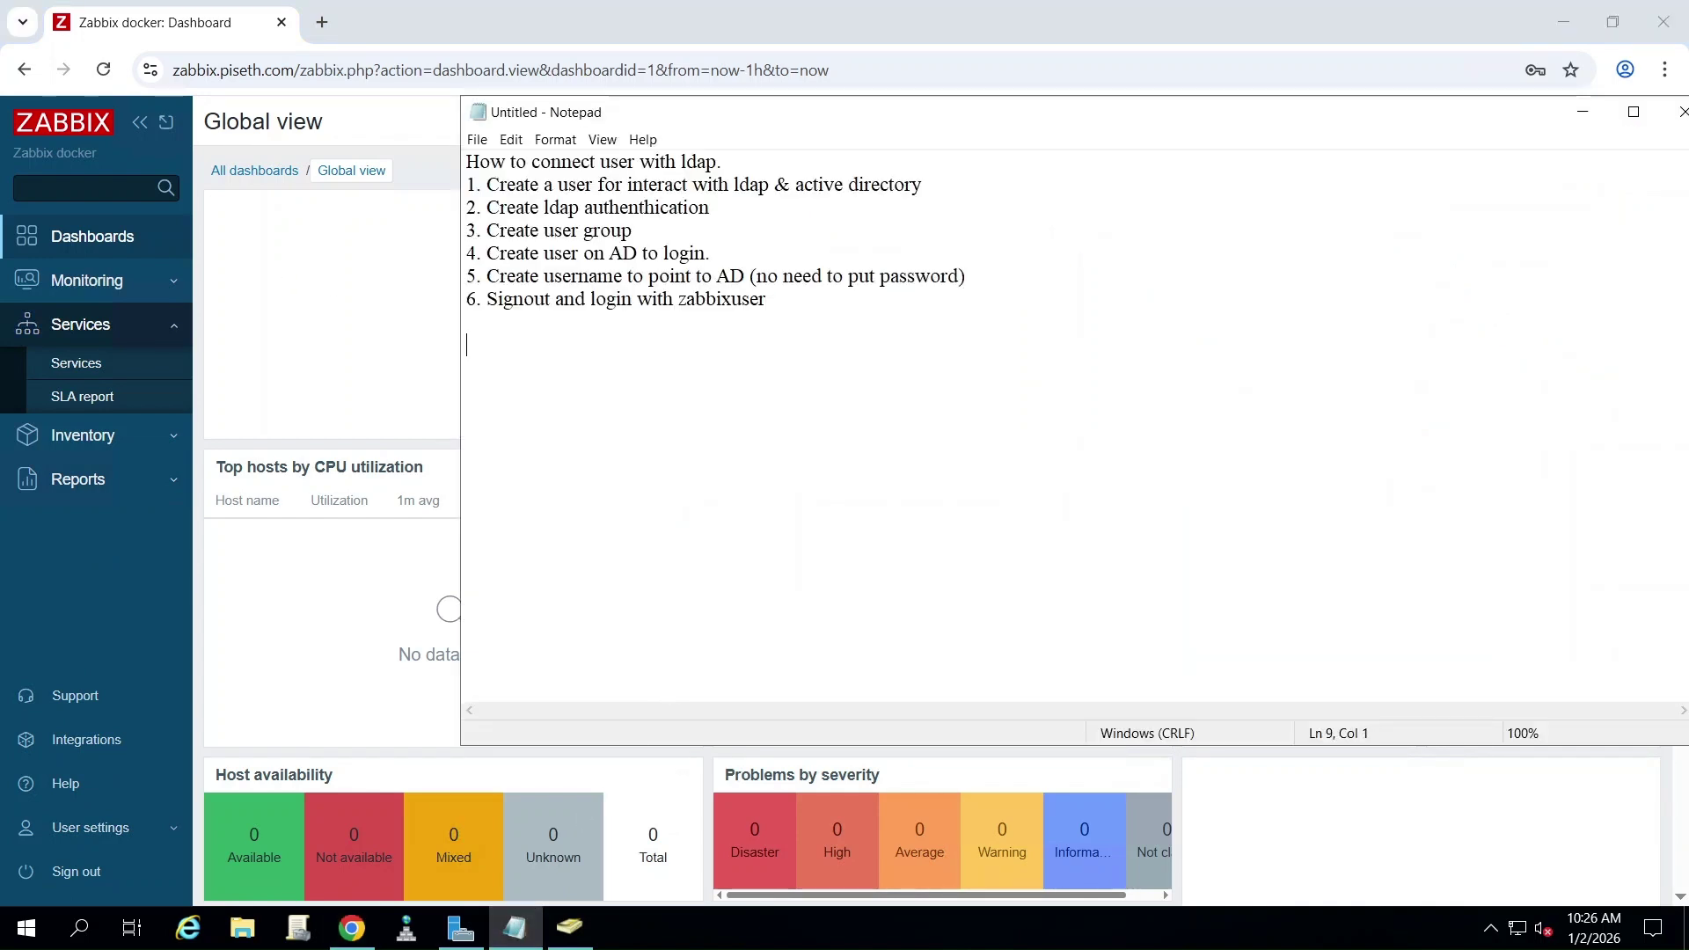
- Type the closing lines 'Done, thanks you!' and 'Please subscript to get more.'
type("Done, ")
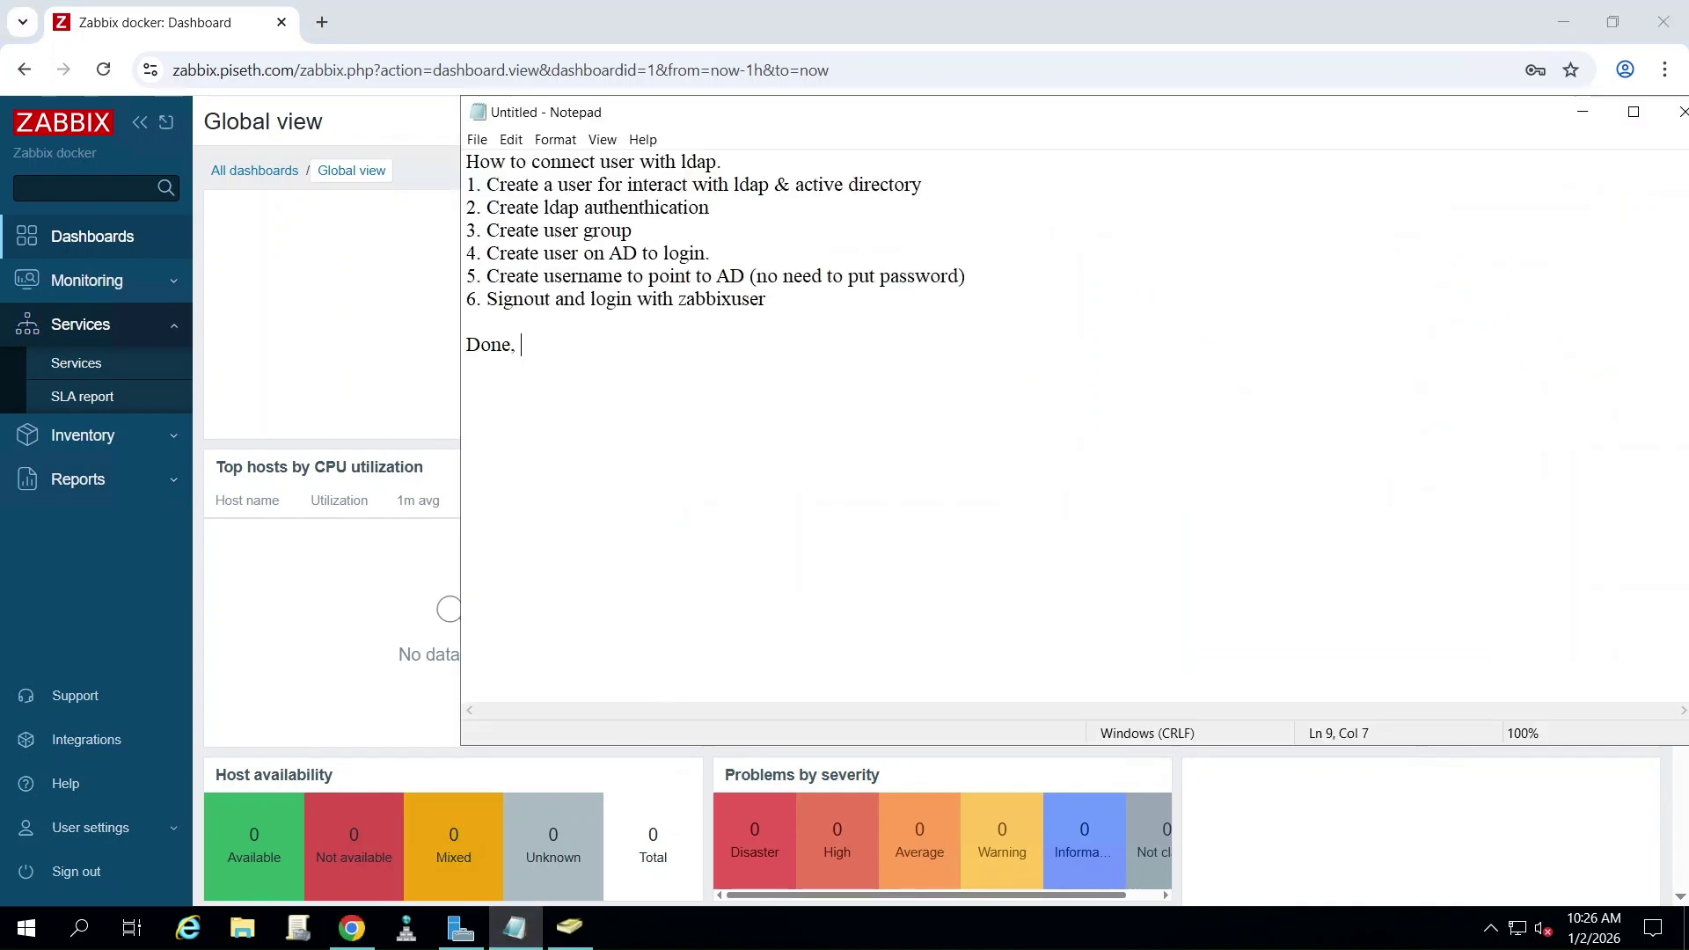
type("thanks you!")
key("Return")
type("Please su")
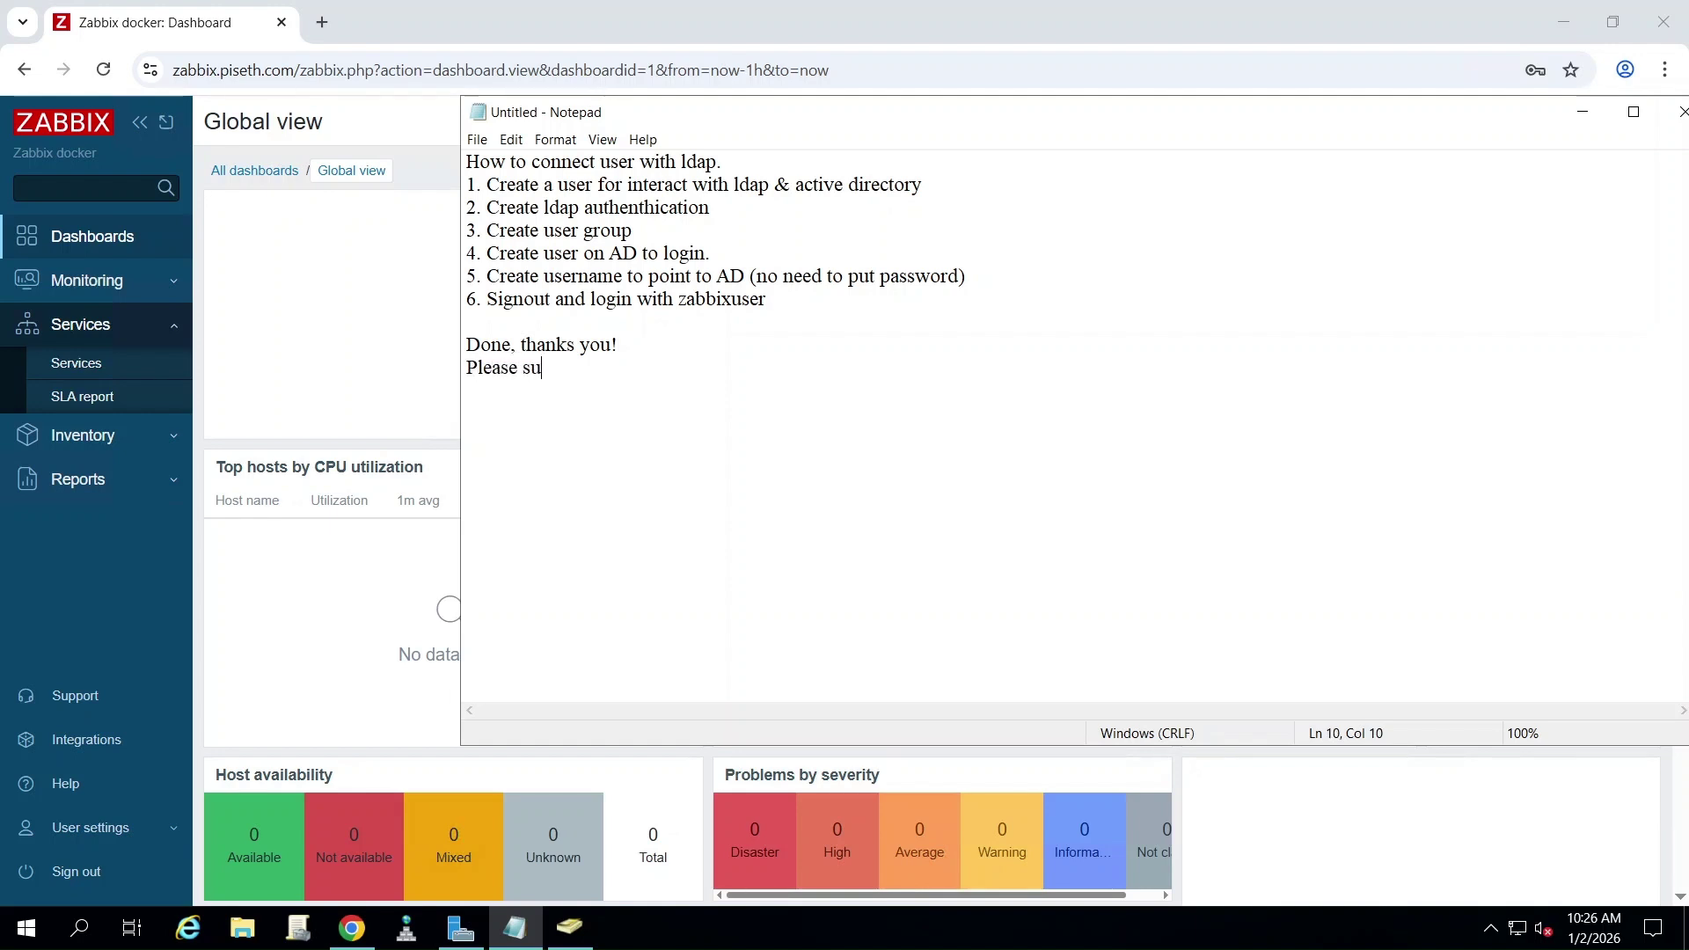
type("bscript to get more")
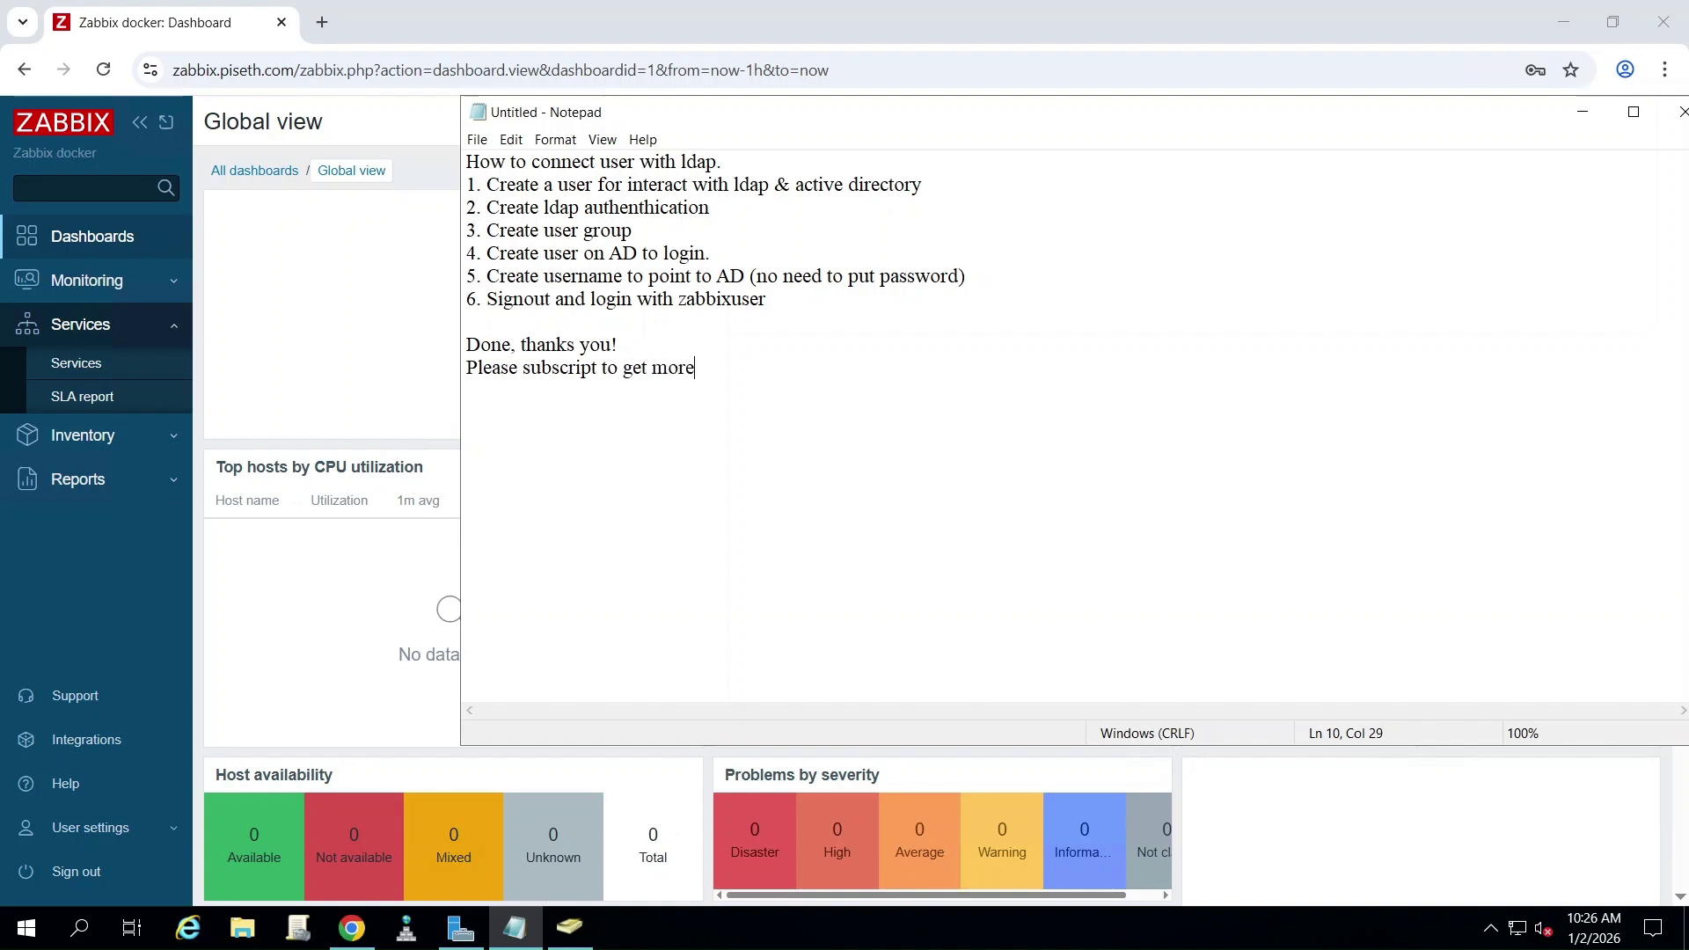
type(".")
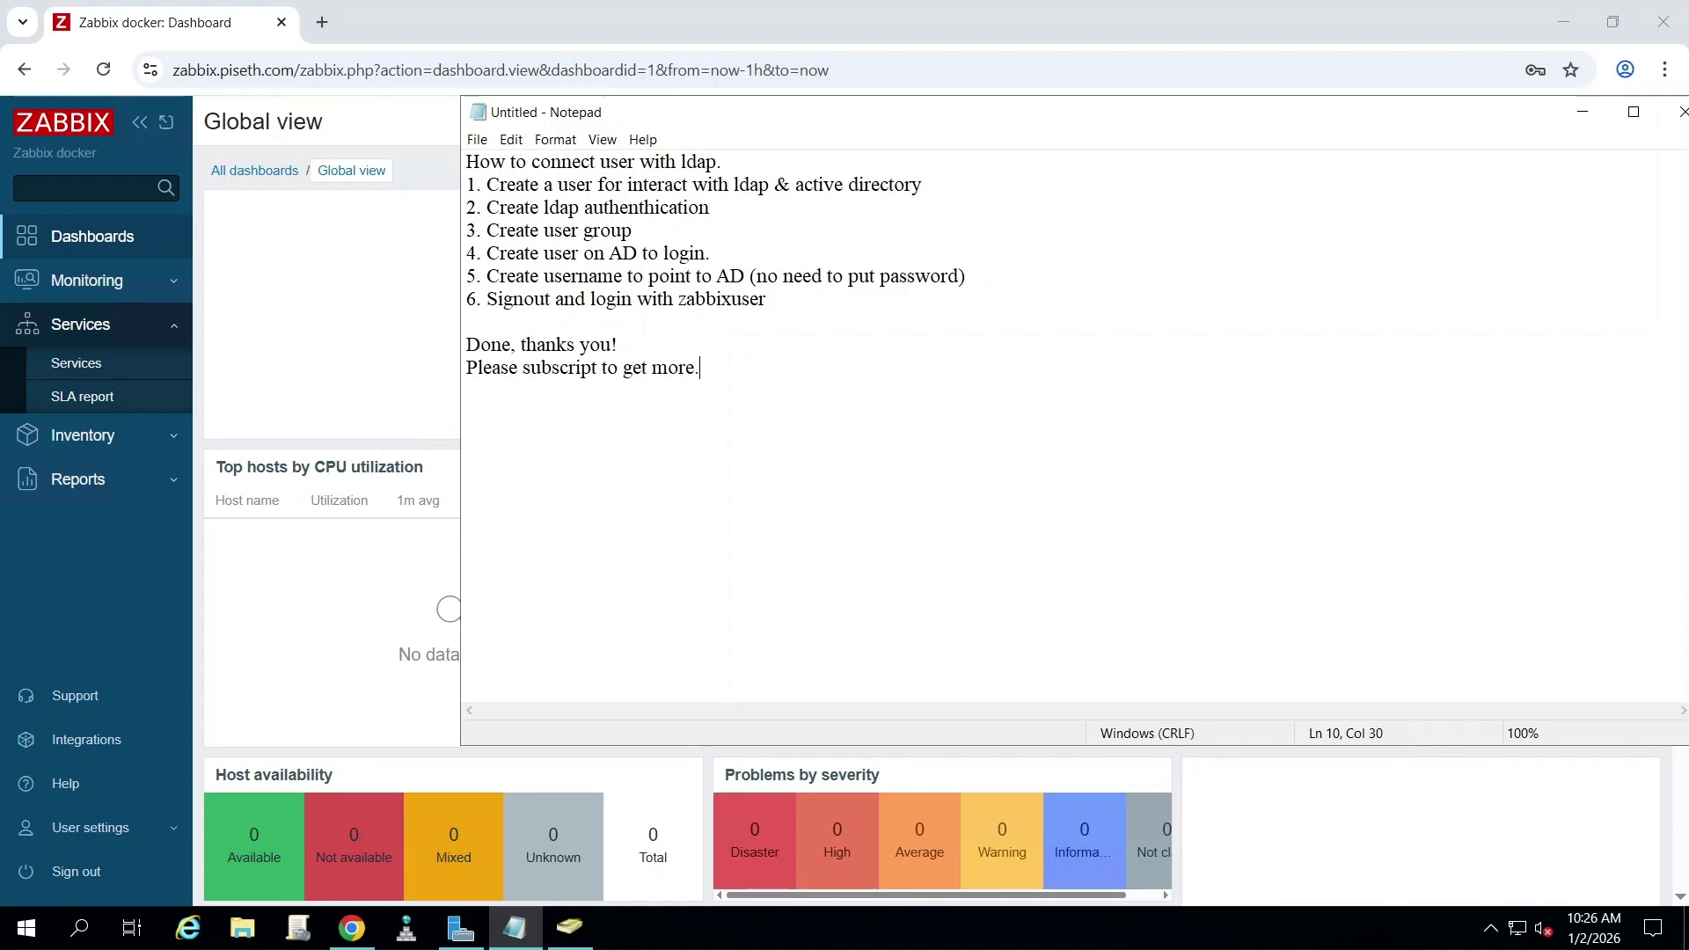